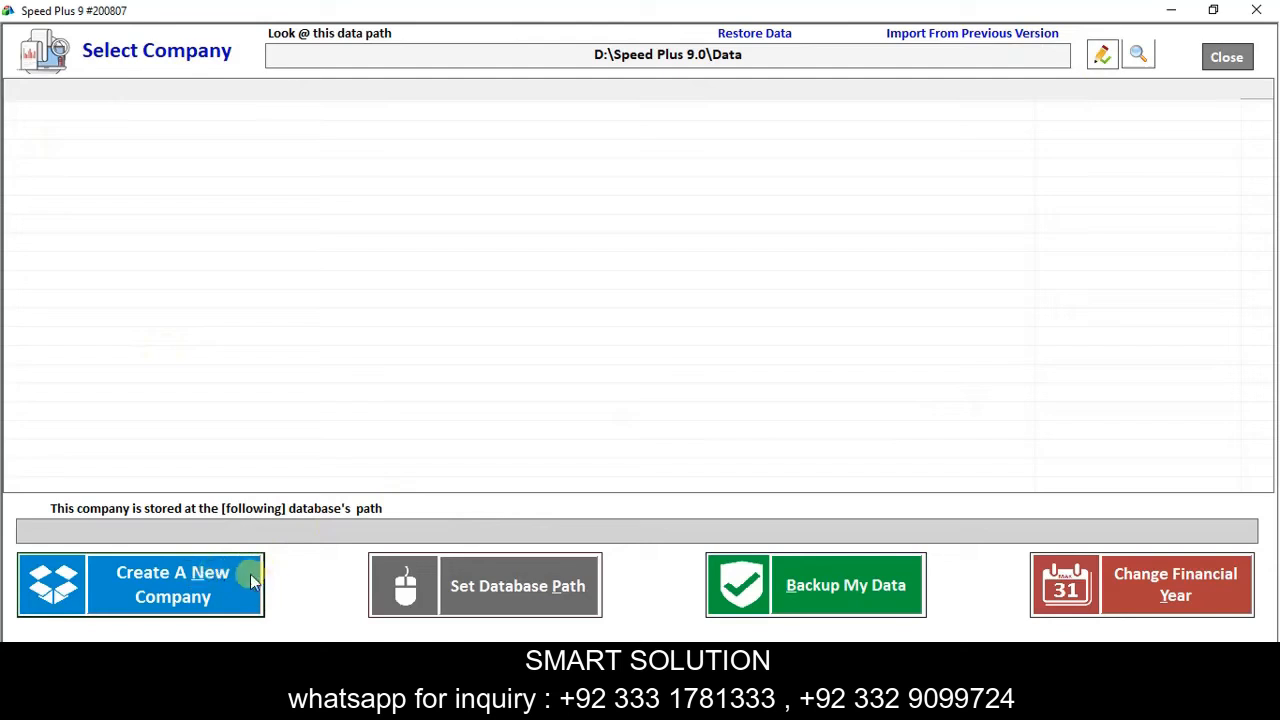
Create the company Demo Pharma Shop with address D12.
click(202, 596)
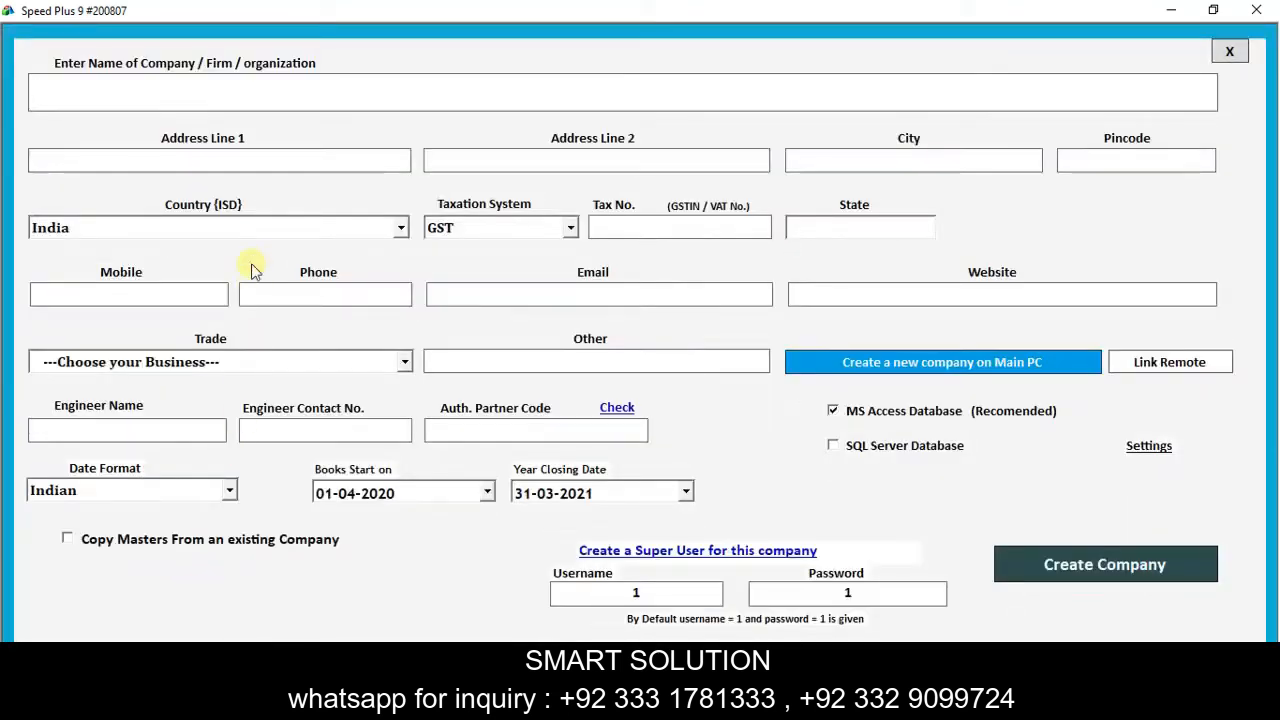
text(Demo )
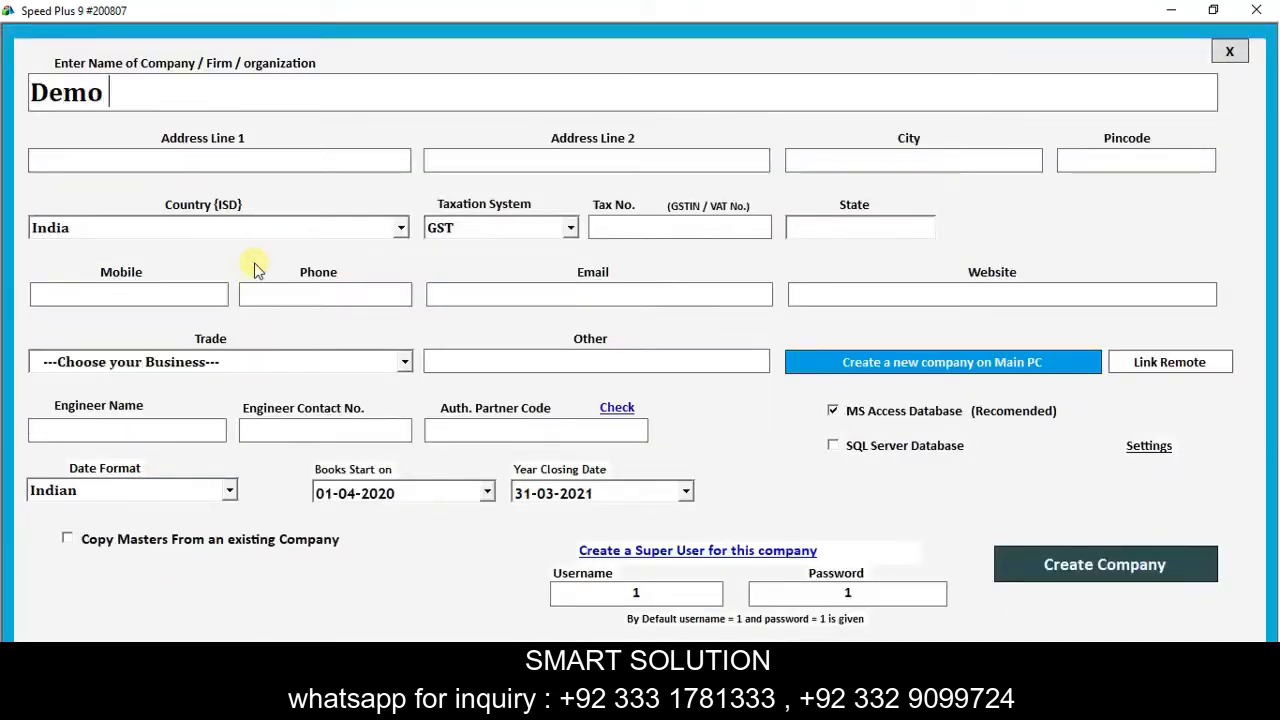
text(Pharam)
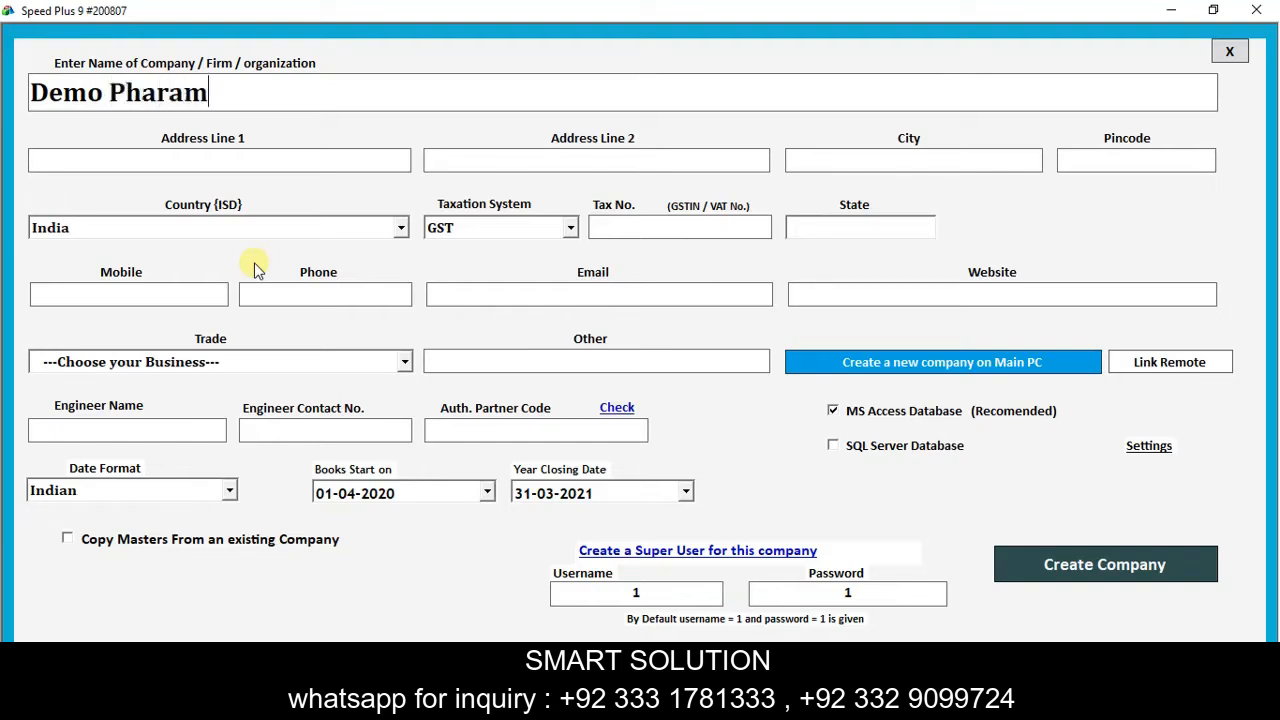
key(BackSpace)
key(BackSpace)
key(BackSpace)
text(ma)
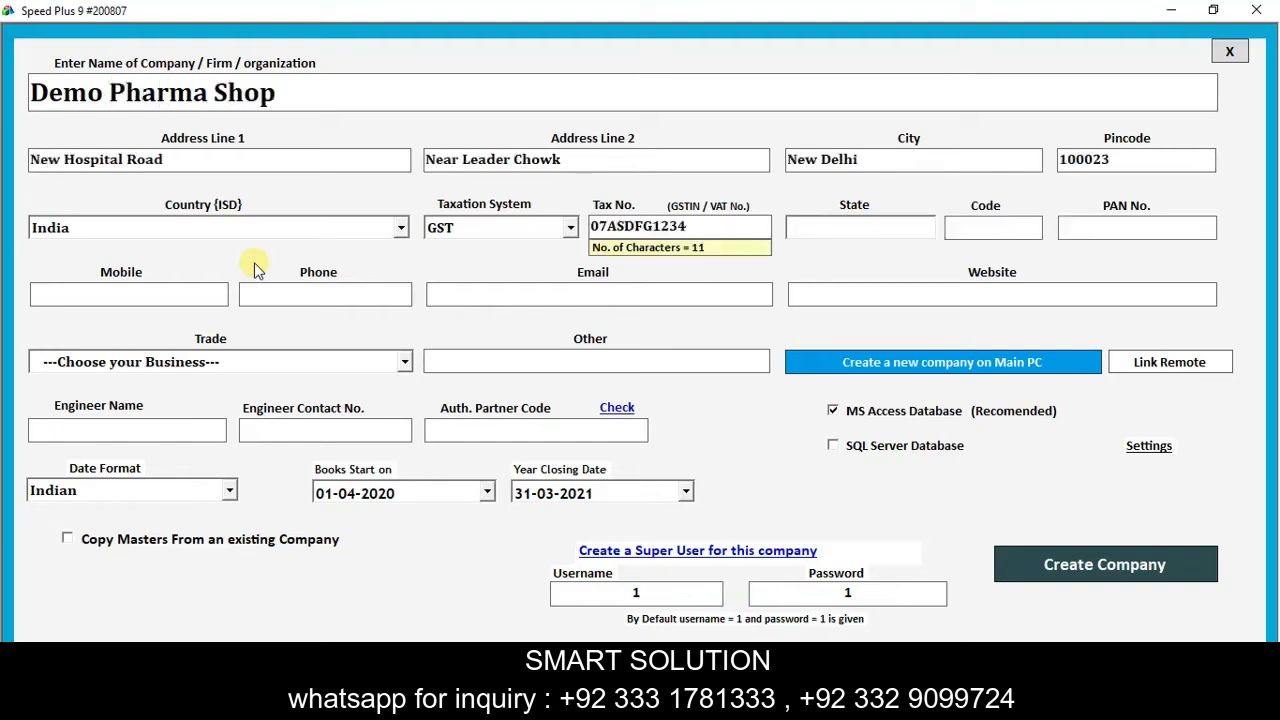
text(D12)
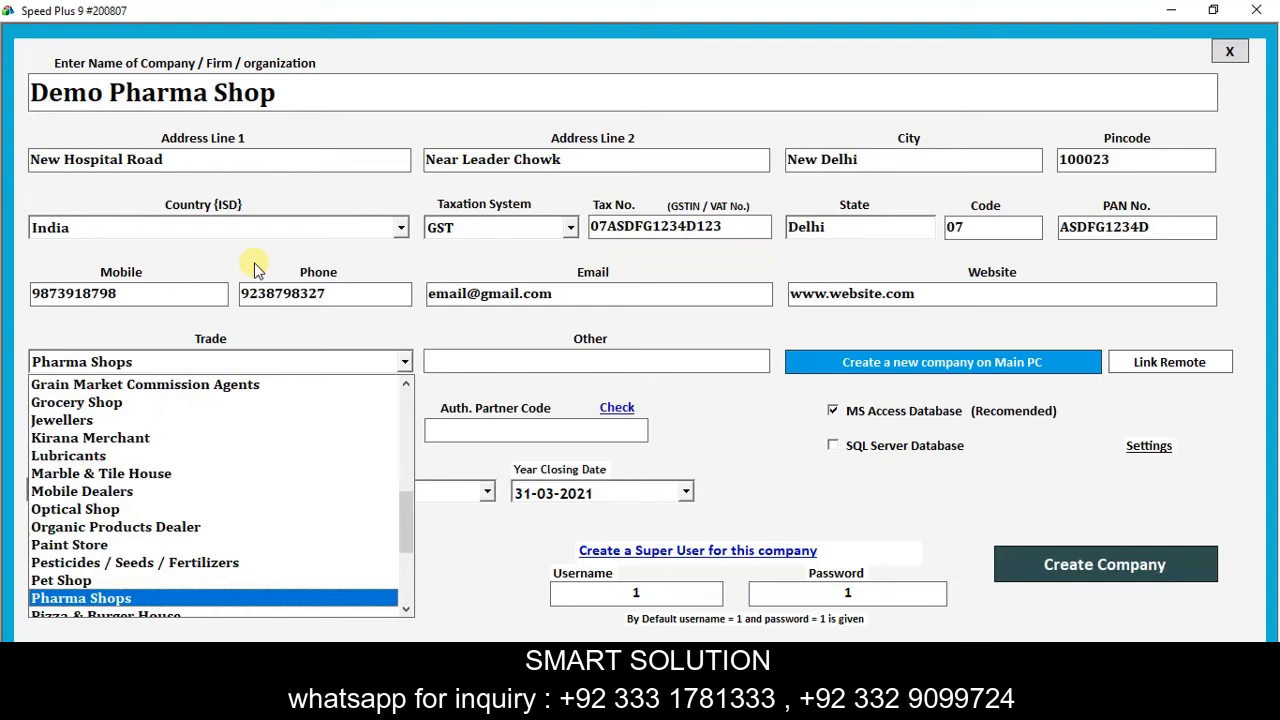
key(Return)
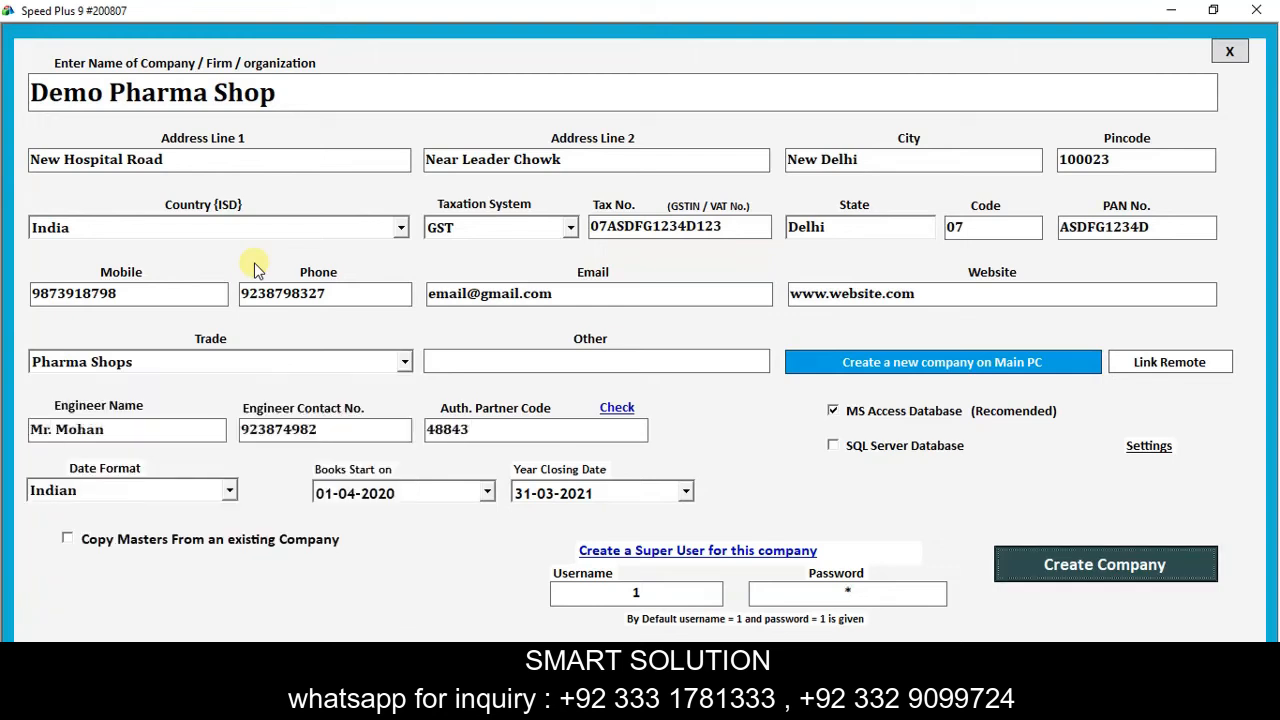
key(Return)
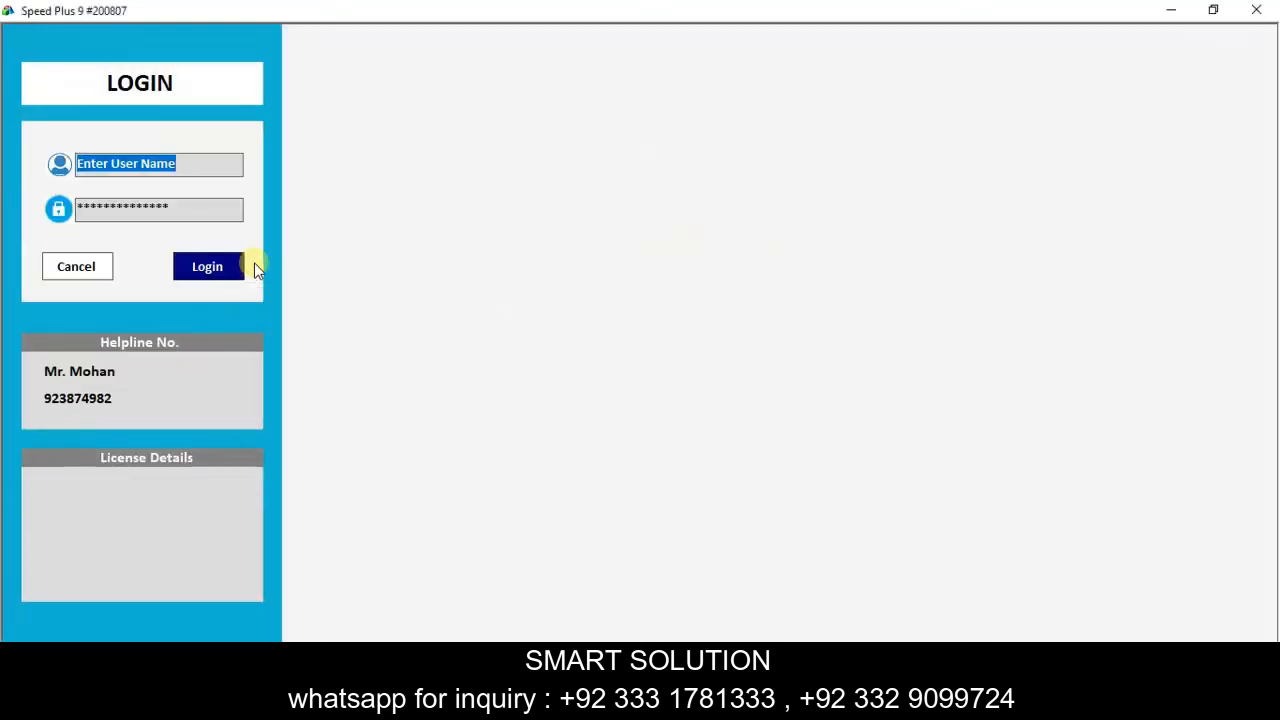
Log in to the new company with the default super user credentials.
text(1)
key(Return)
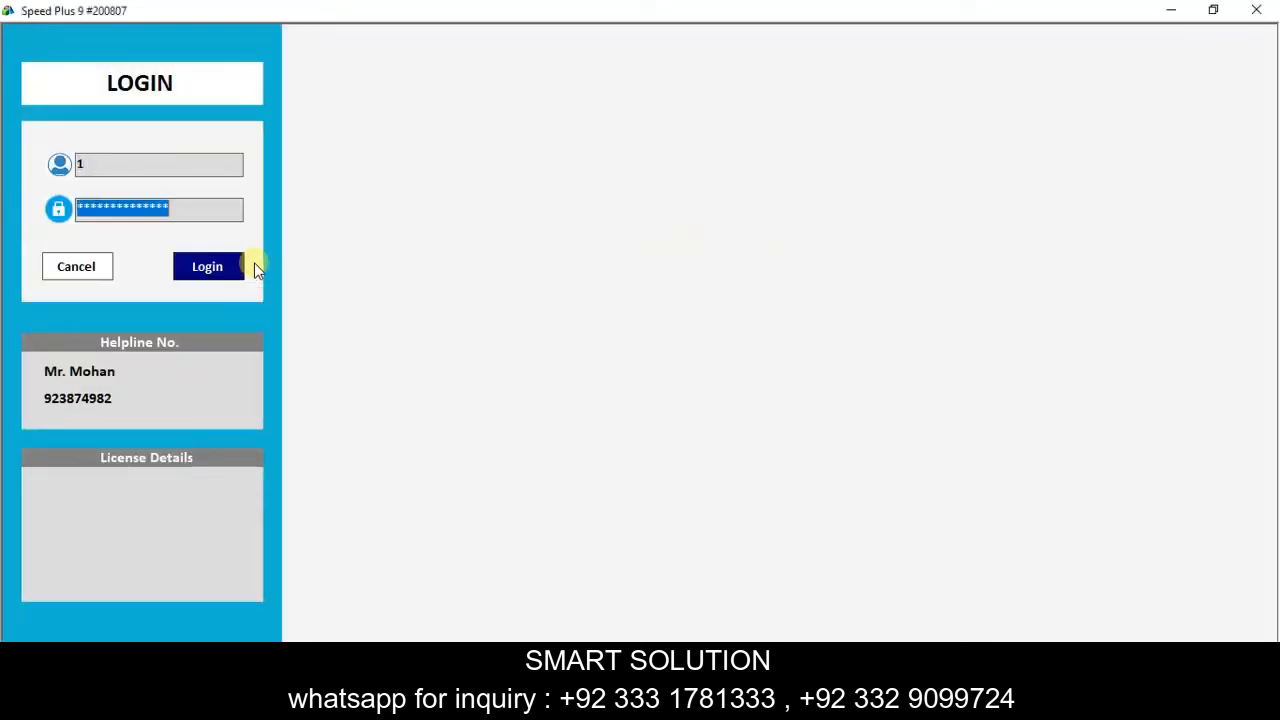
text(1)
key(Return)
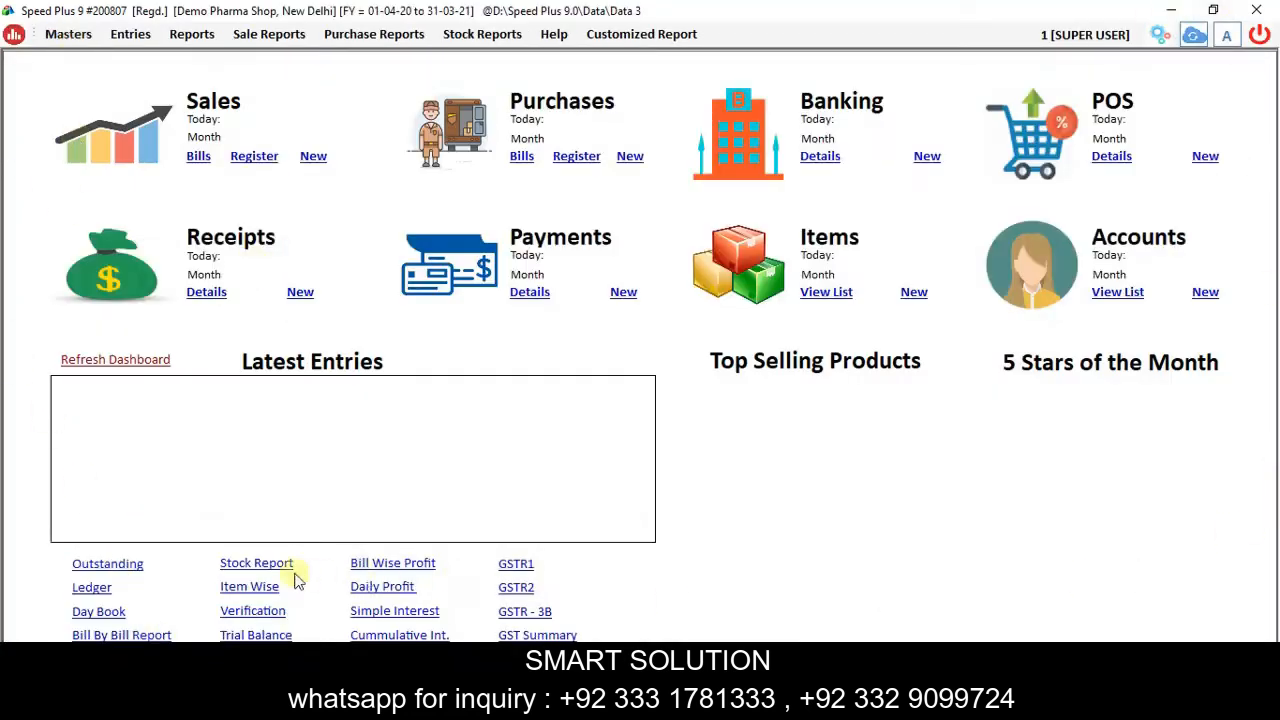
Refresh the Demo Pharma Shop dashboard, which shows zero items and zero stock value.
click(150, 361)
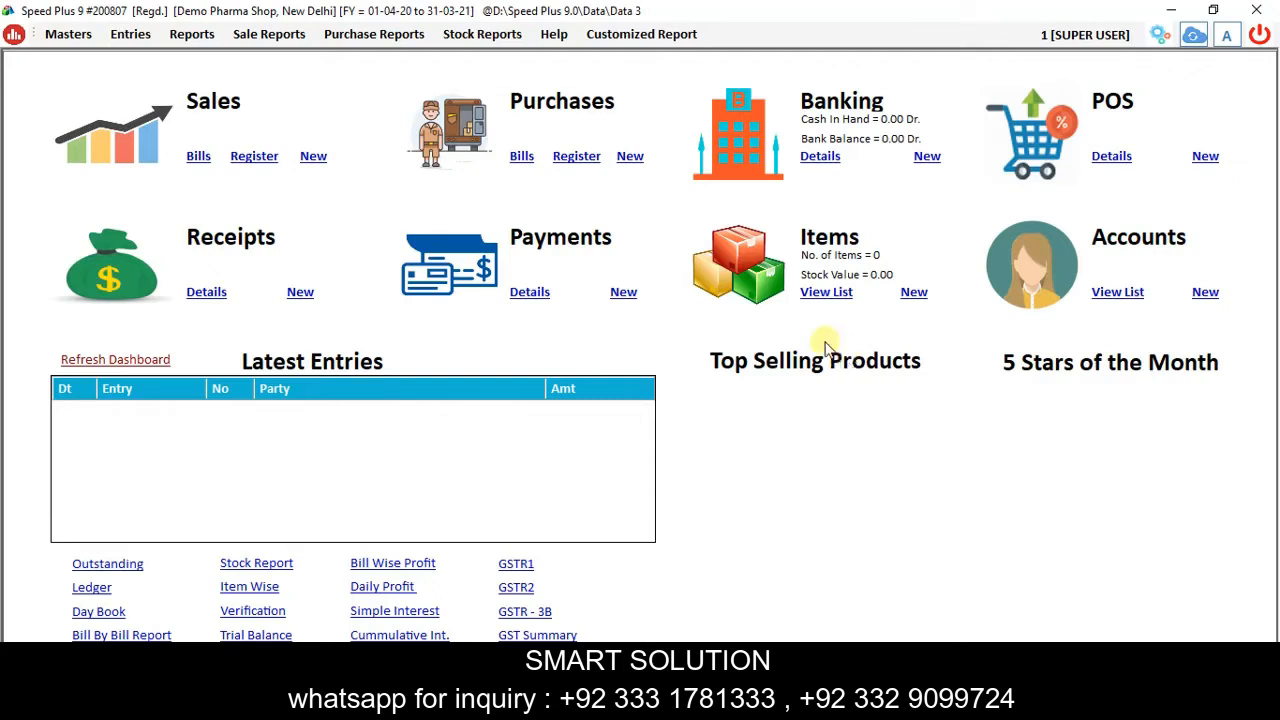
In Item Settings' Subitem Master, set one sub-item named Batch No. with Expiry and Mfg. Date.
click(71, 37)
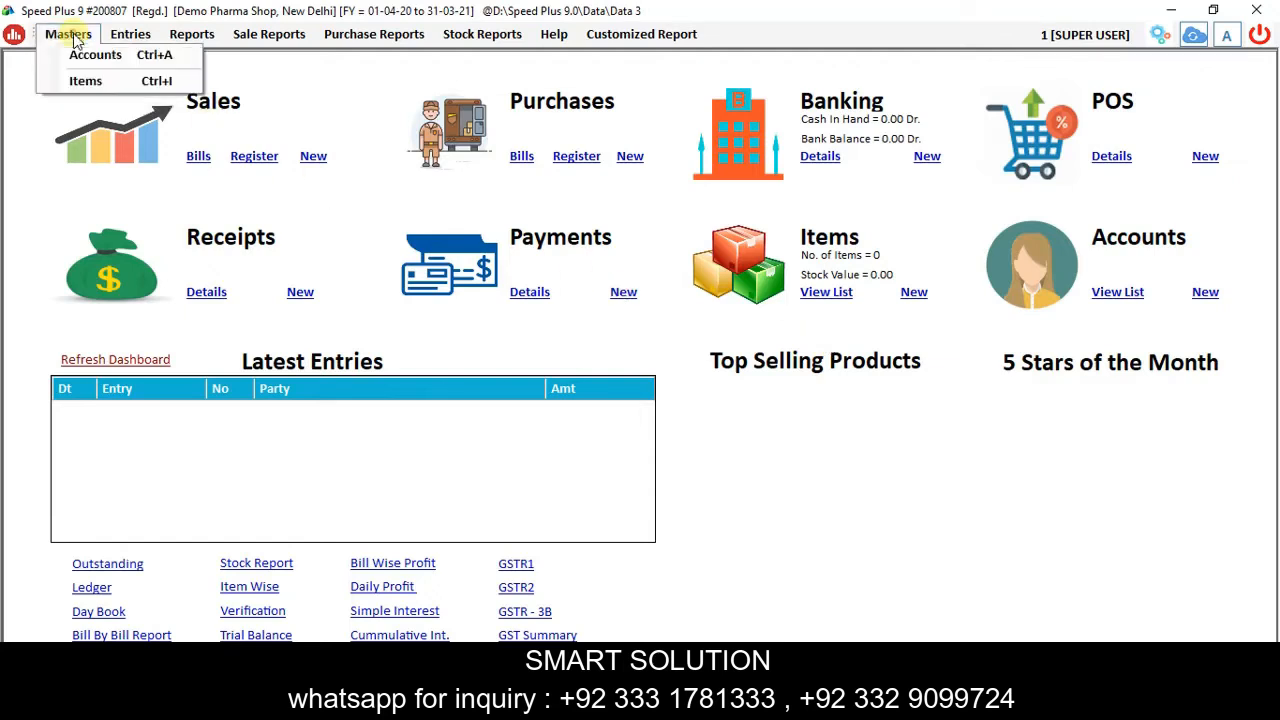
click(92, 82)
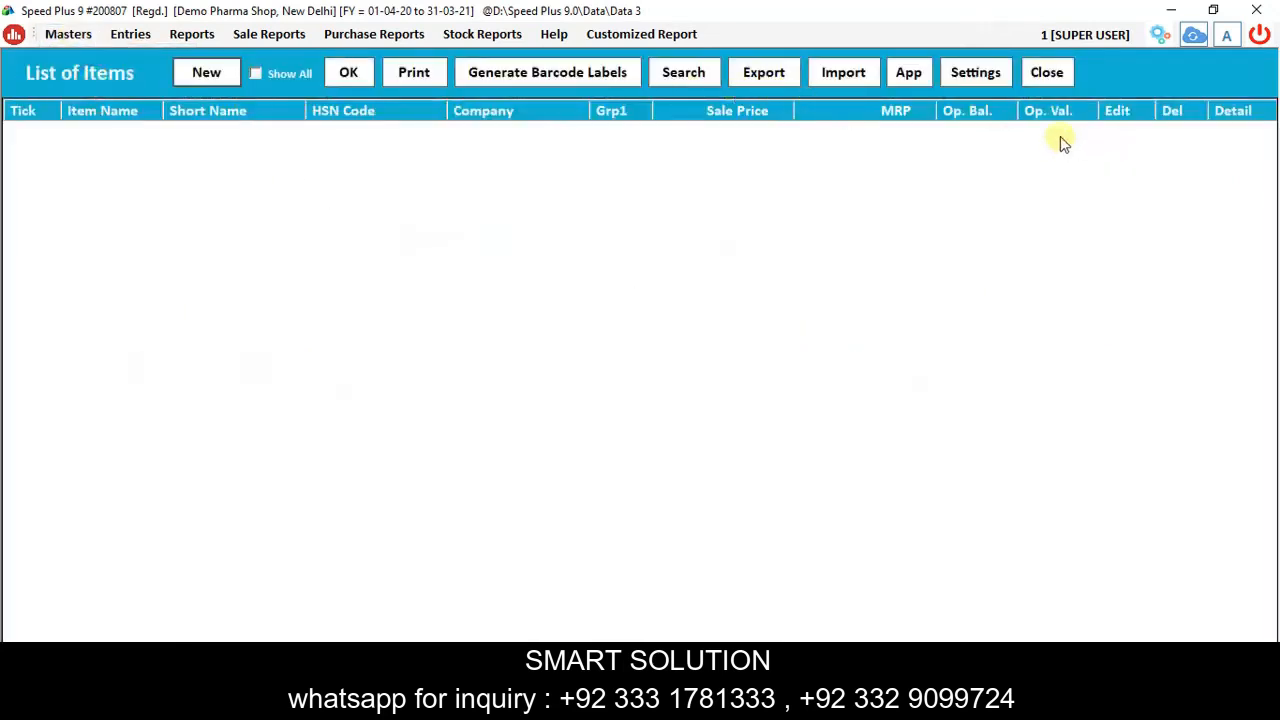
click(967, 74)
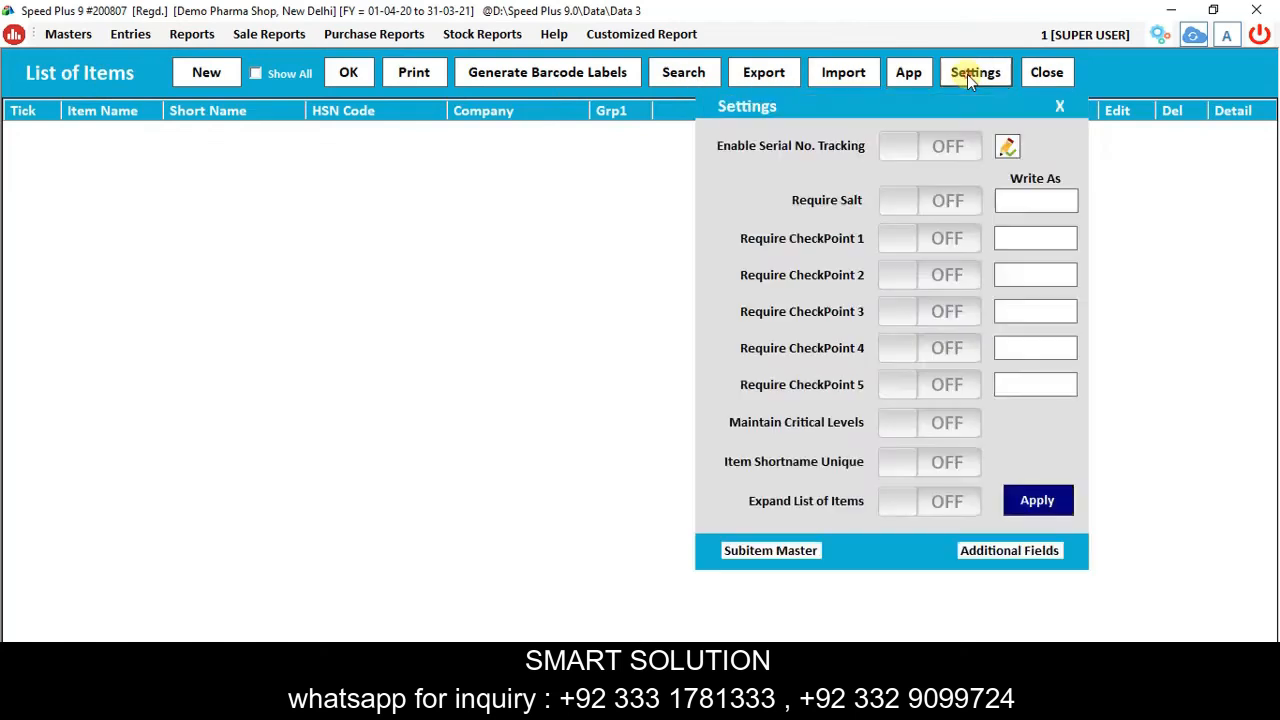
click(756, 552)
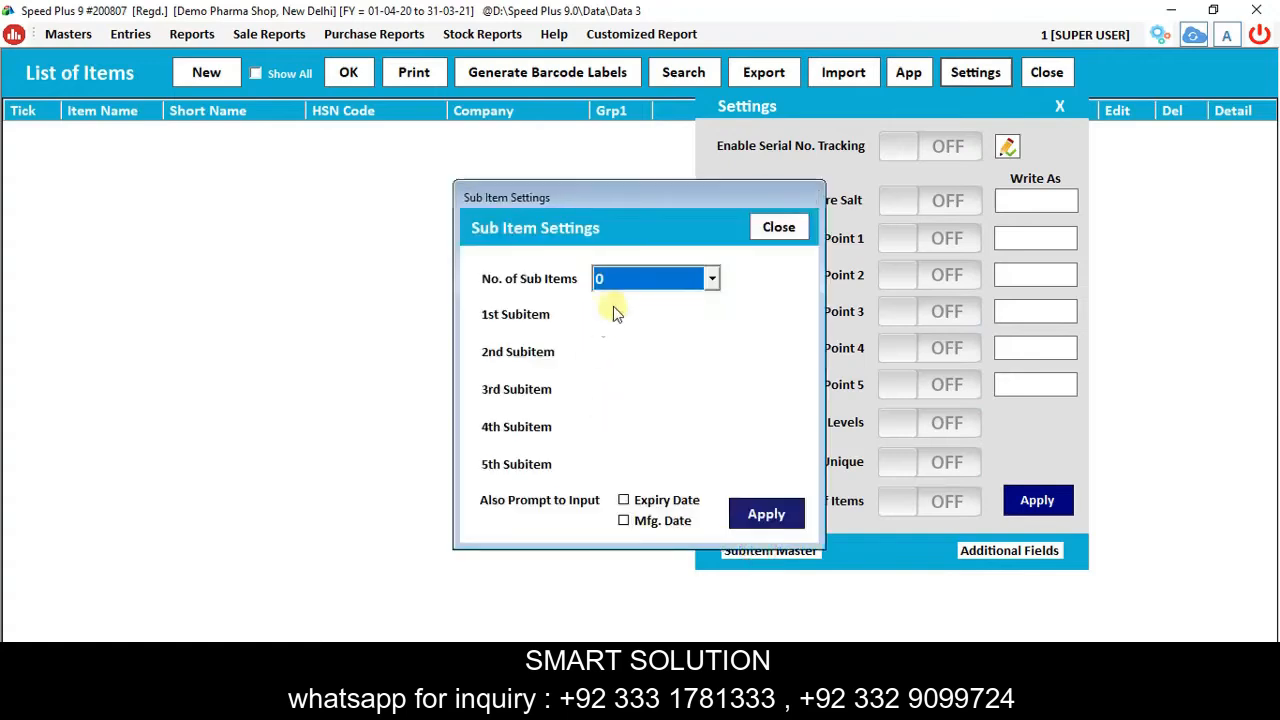
click(634, 278)
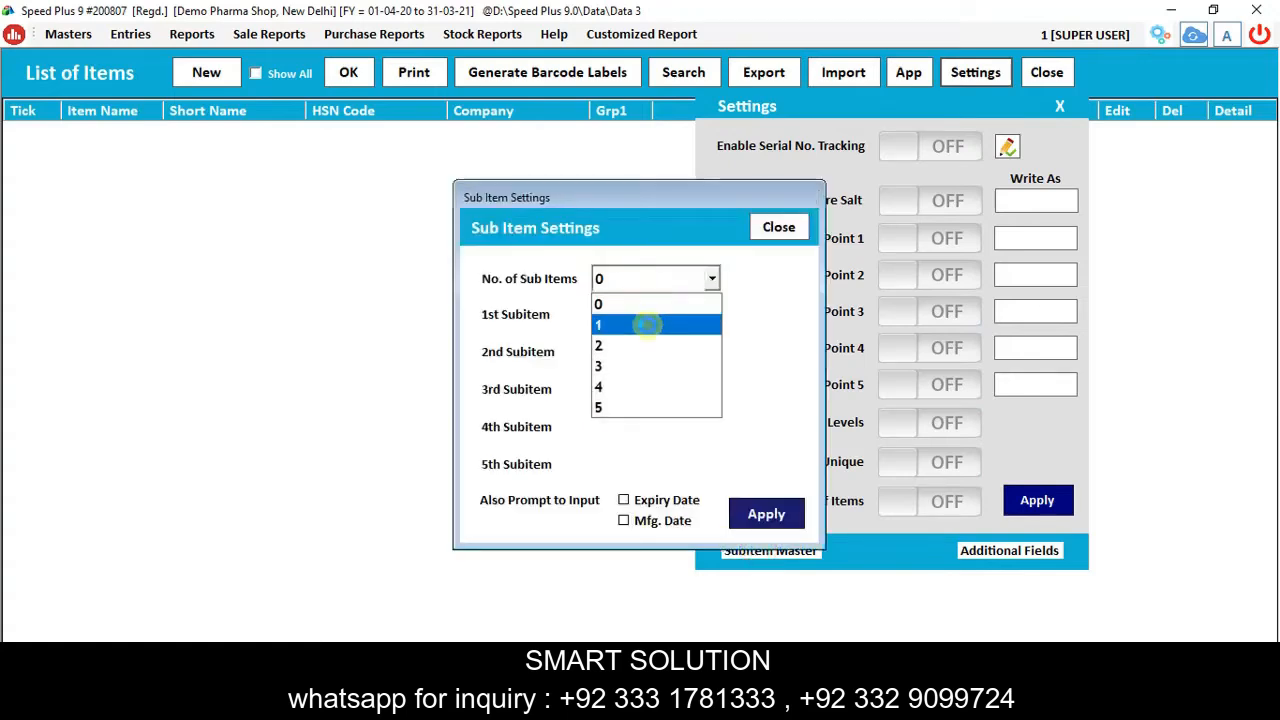
click(647, 325)
text(Ba)
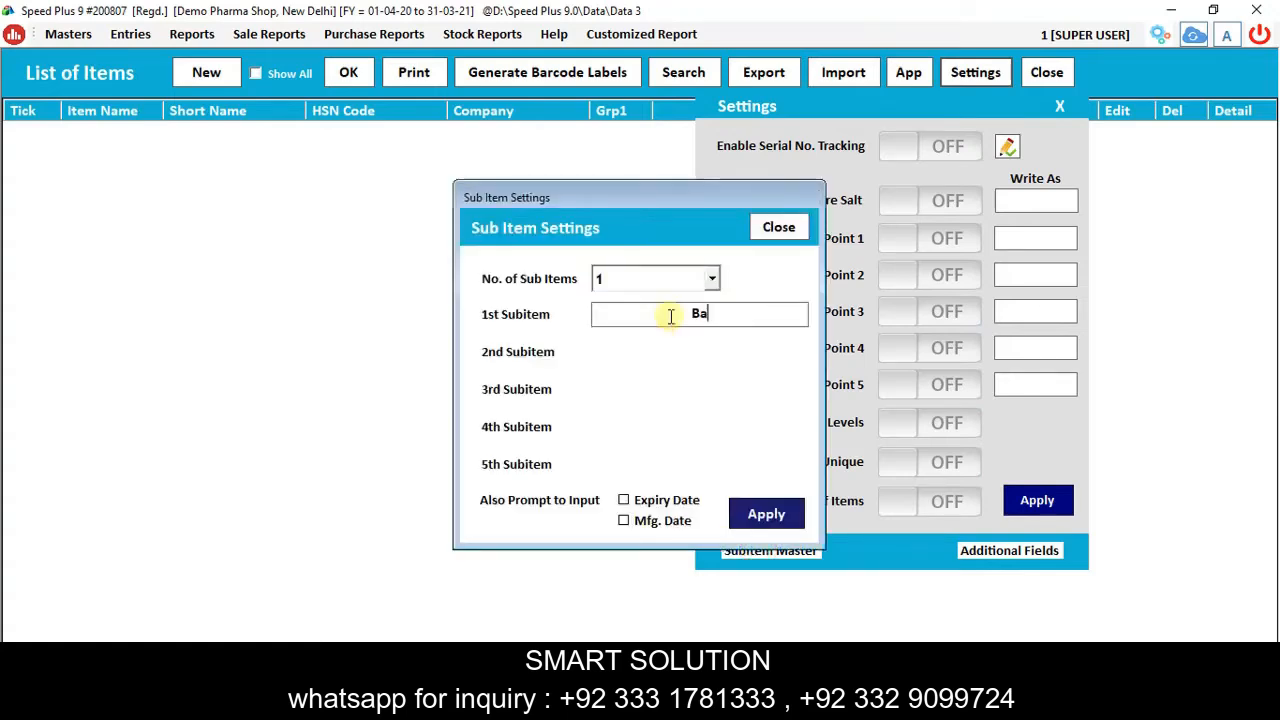
text(tch No.)
click(665, 500)
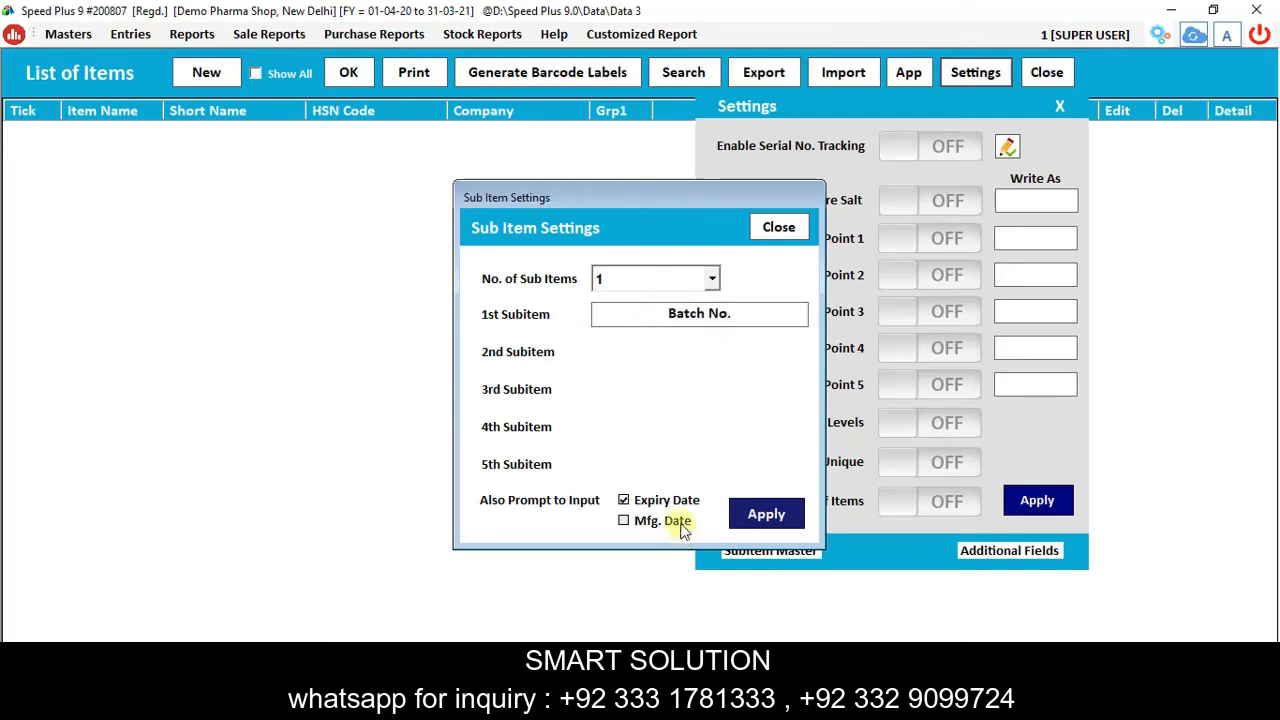
click(675, 524)
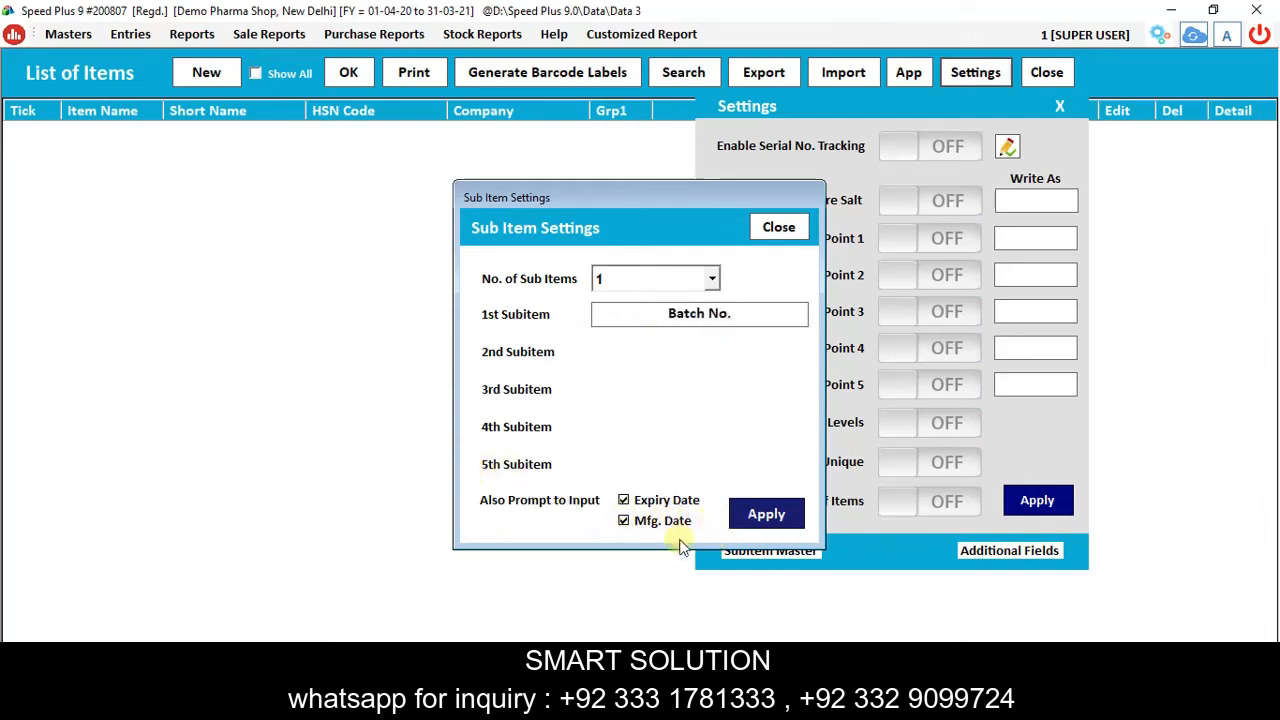
click(767, 515)
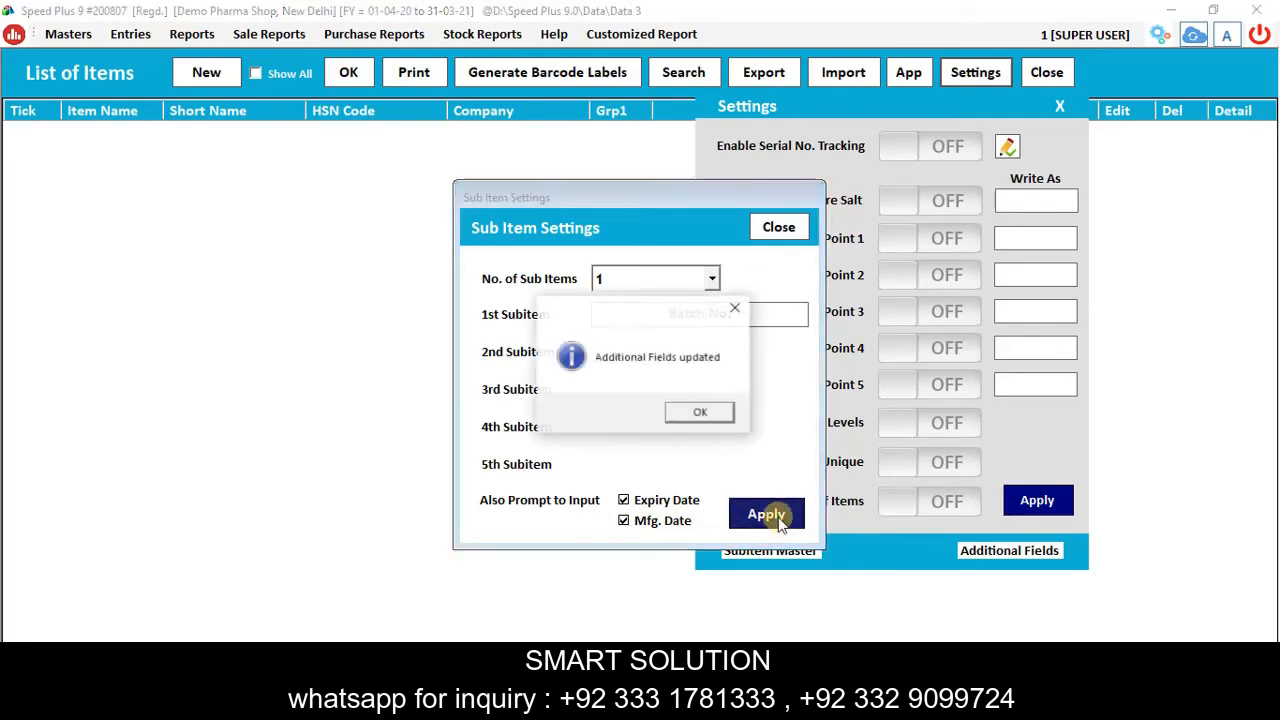
click(702, 418)
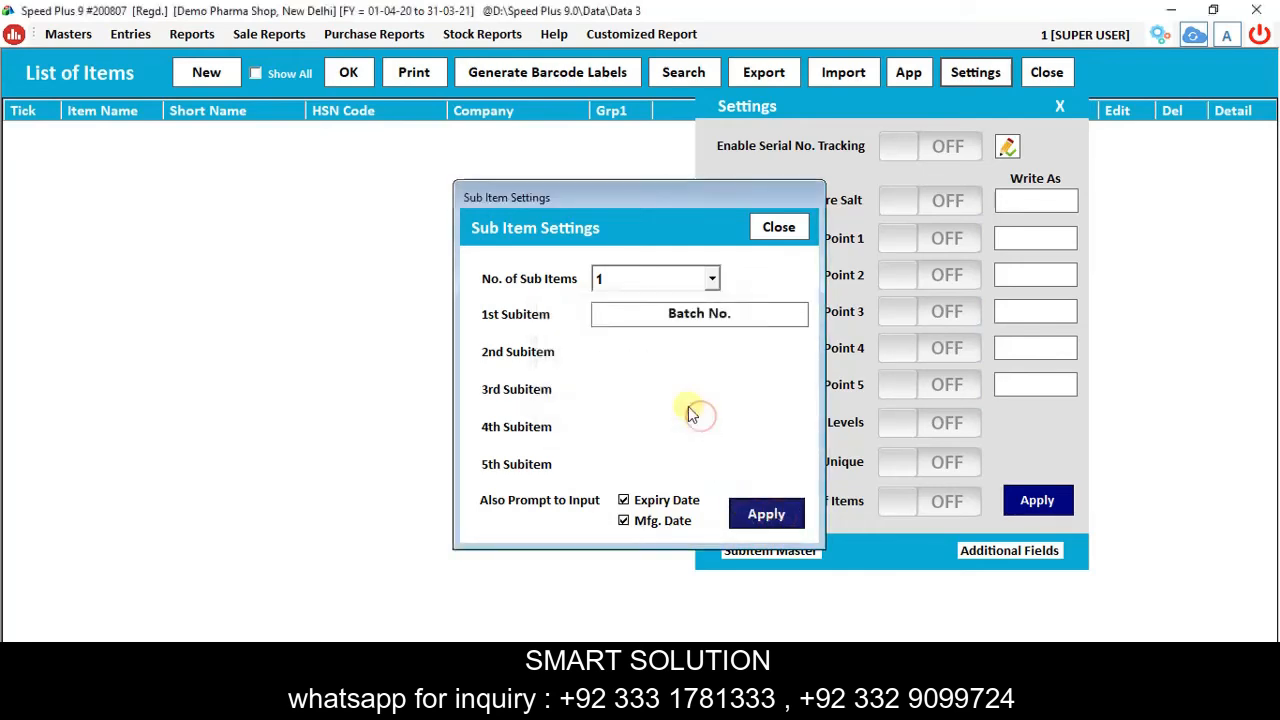
click(774, 230)
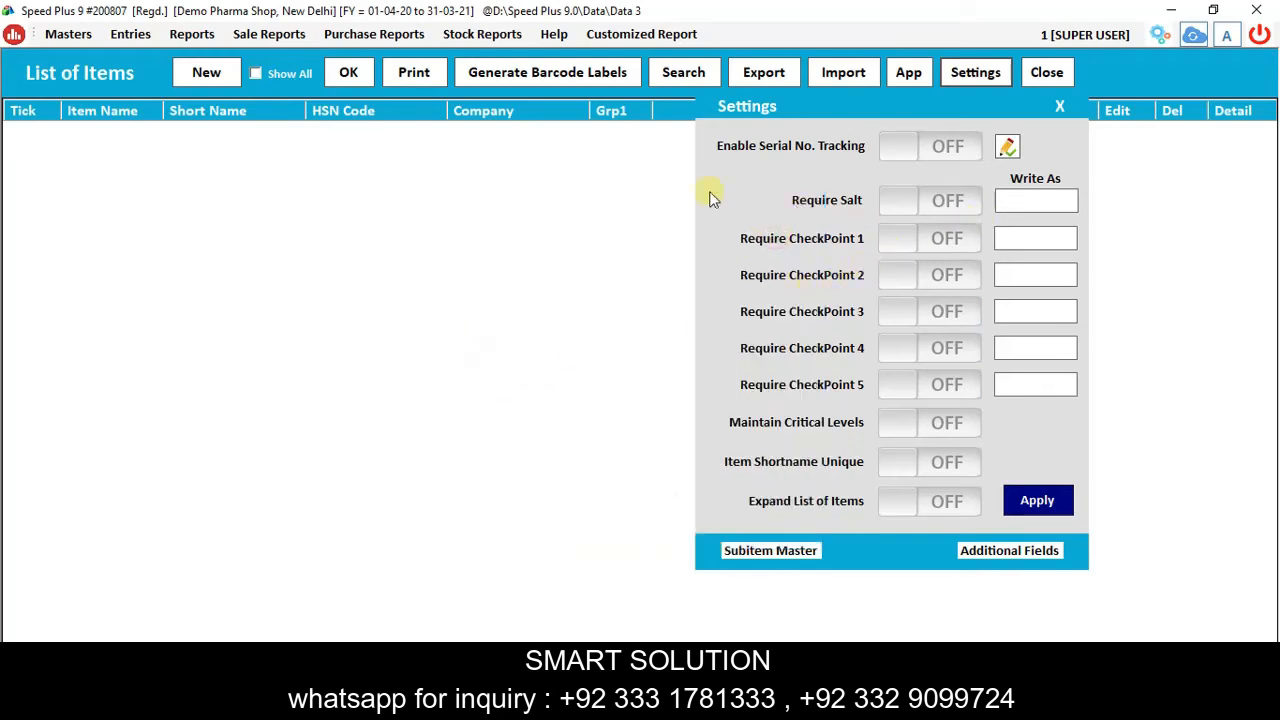
Switch on Require Salt and CheckPoints 1 to 4 in the item settings.
click(938, 208)
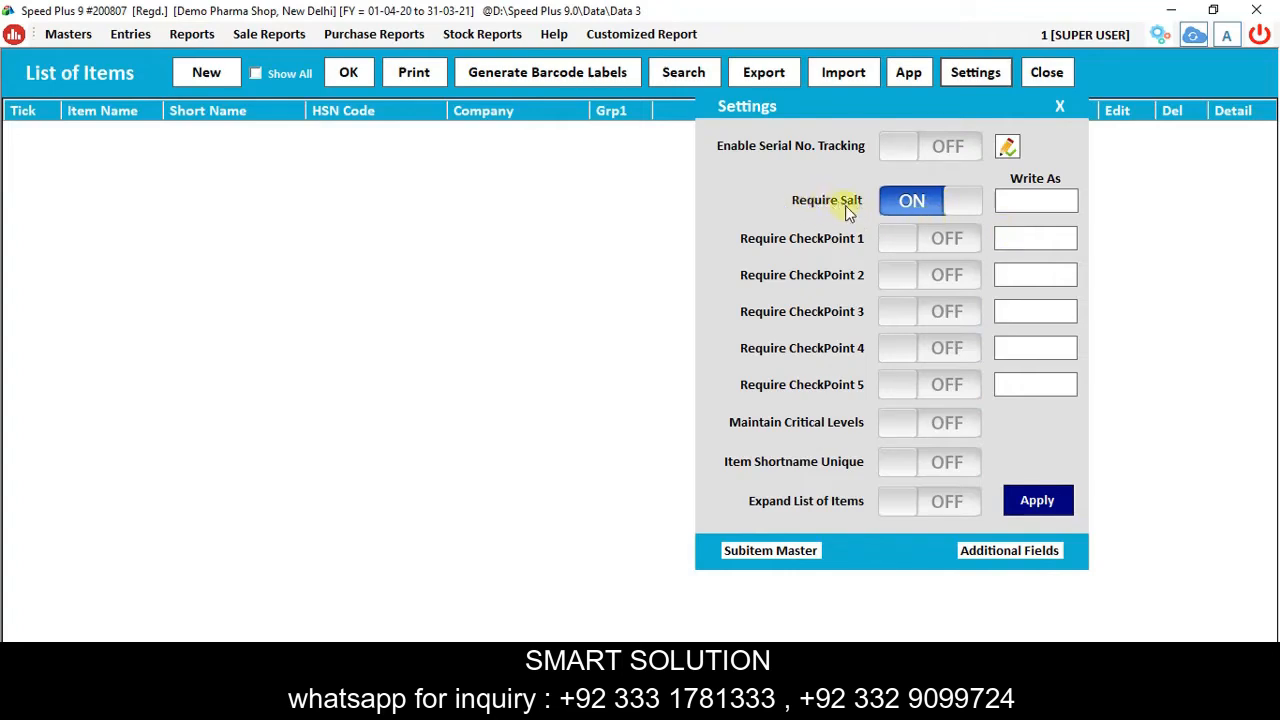
click(910, 240)
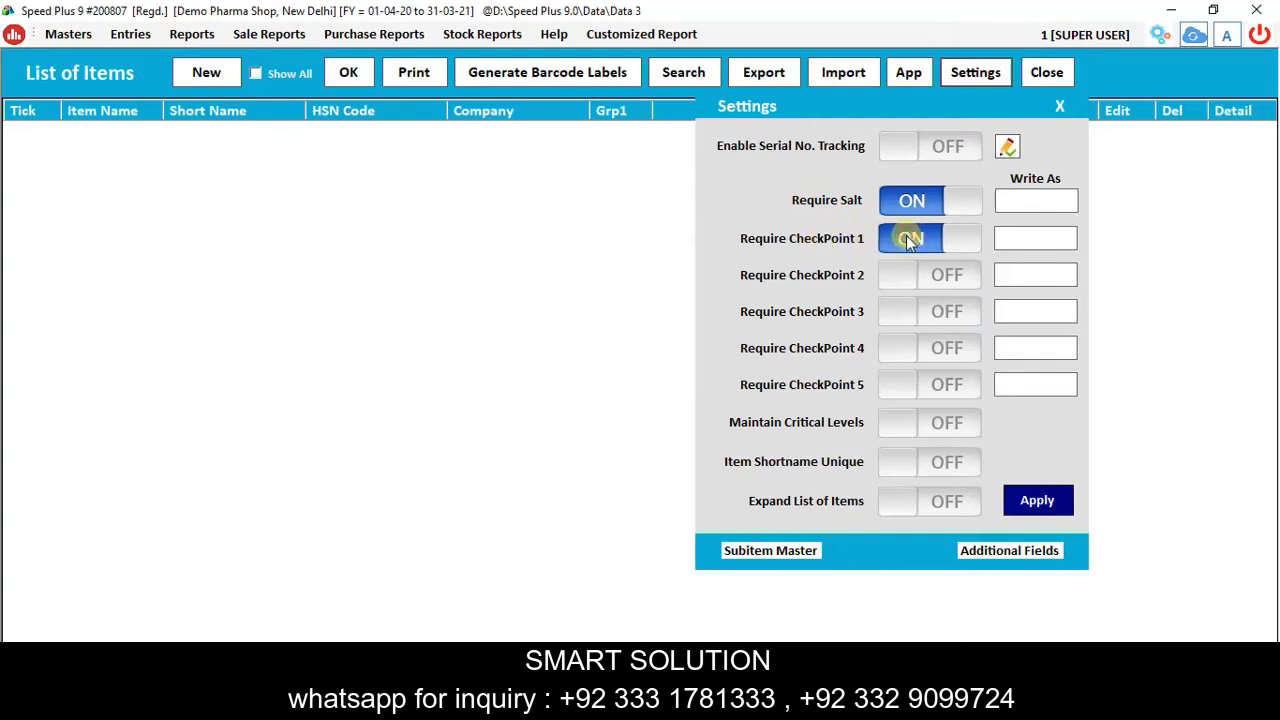
click(923, 277)
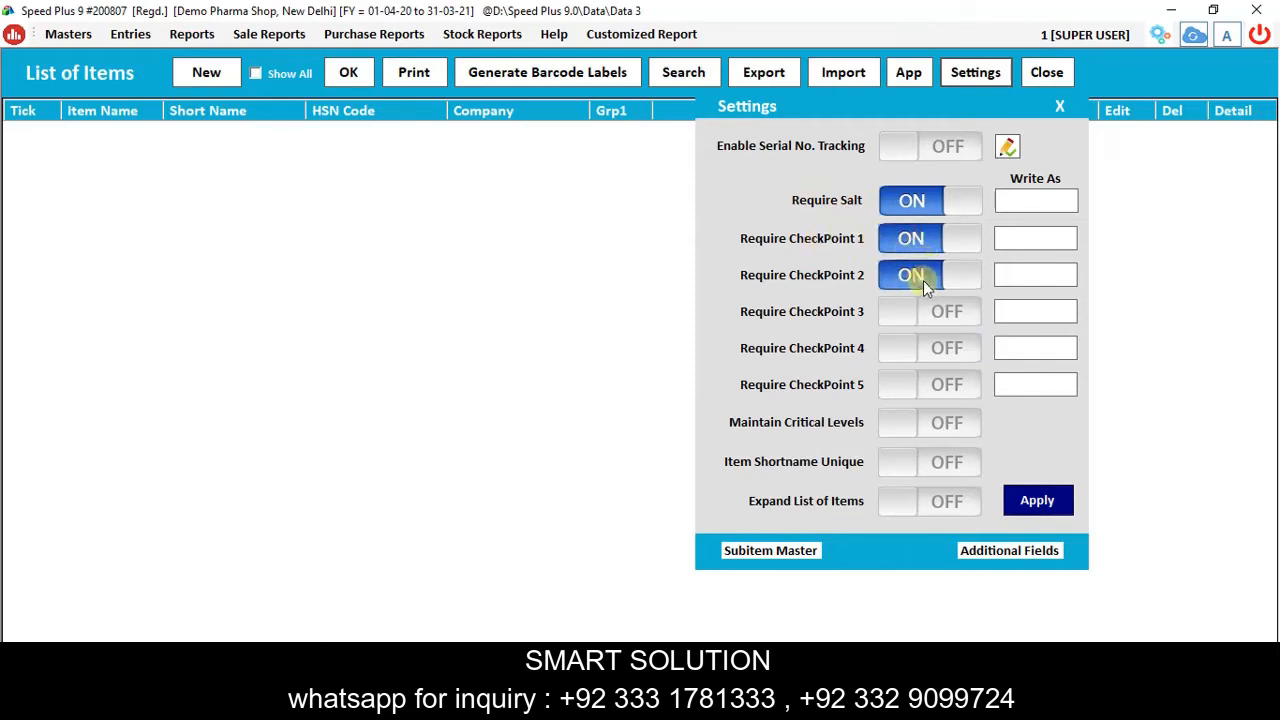
click(912, 314)
click(921, 355)
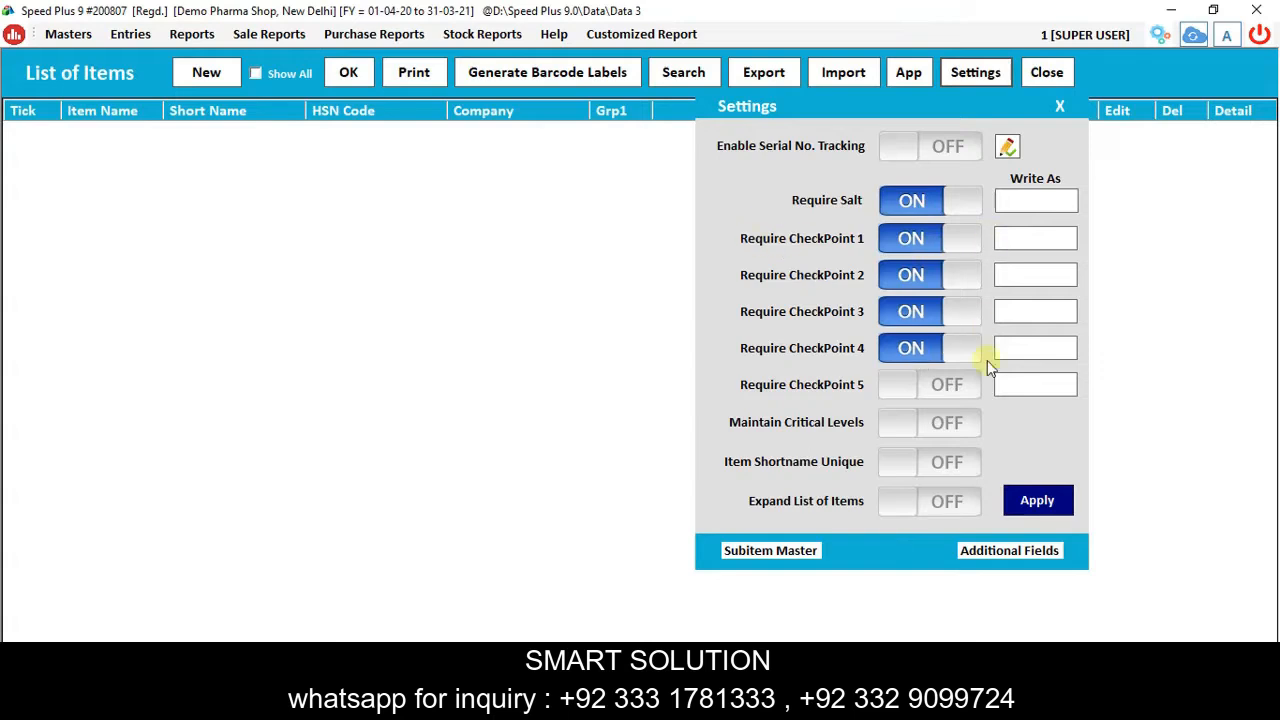
Label the checkpoints Sch H, Sch H1, Narcotics and AntiTB, and apply the settings.
click(1033, 240)
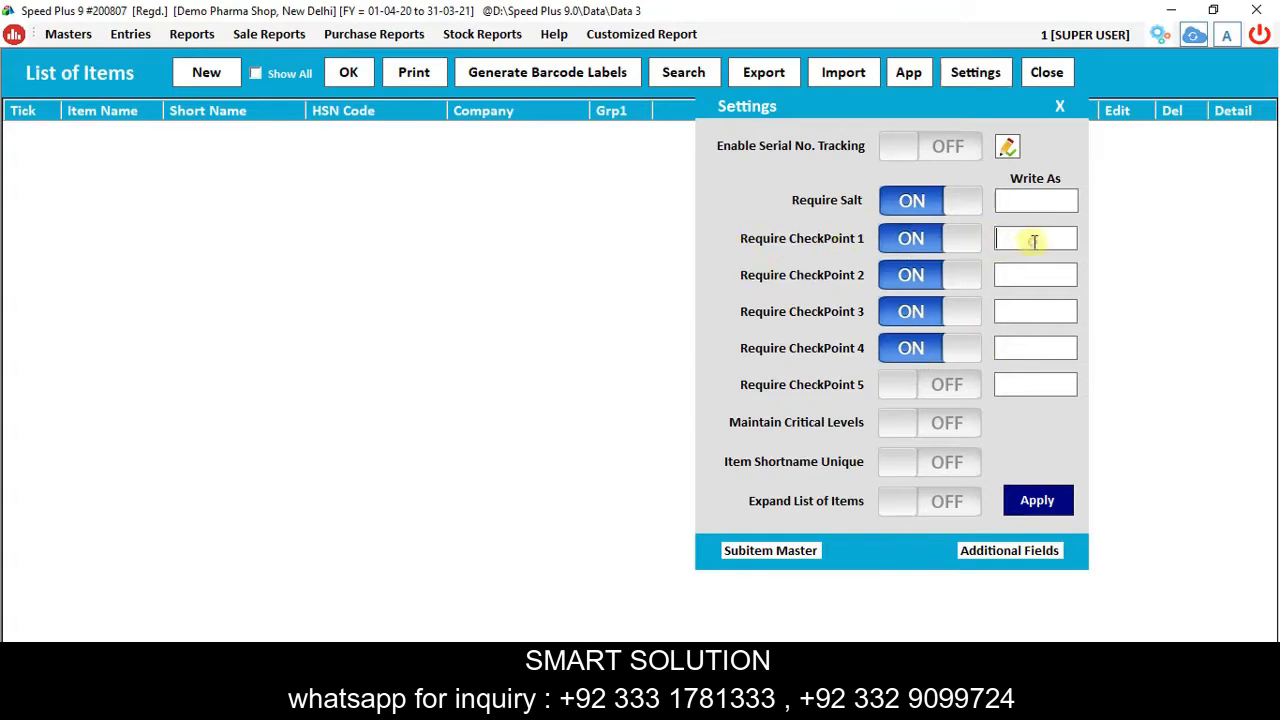
text(Sch H)
click(1062, 277)
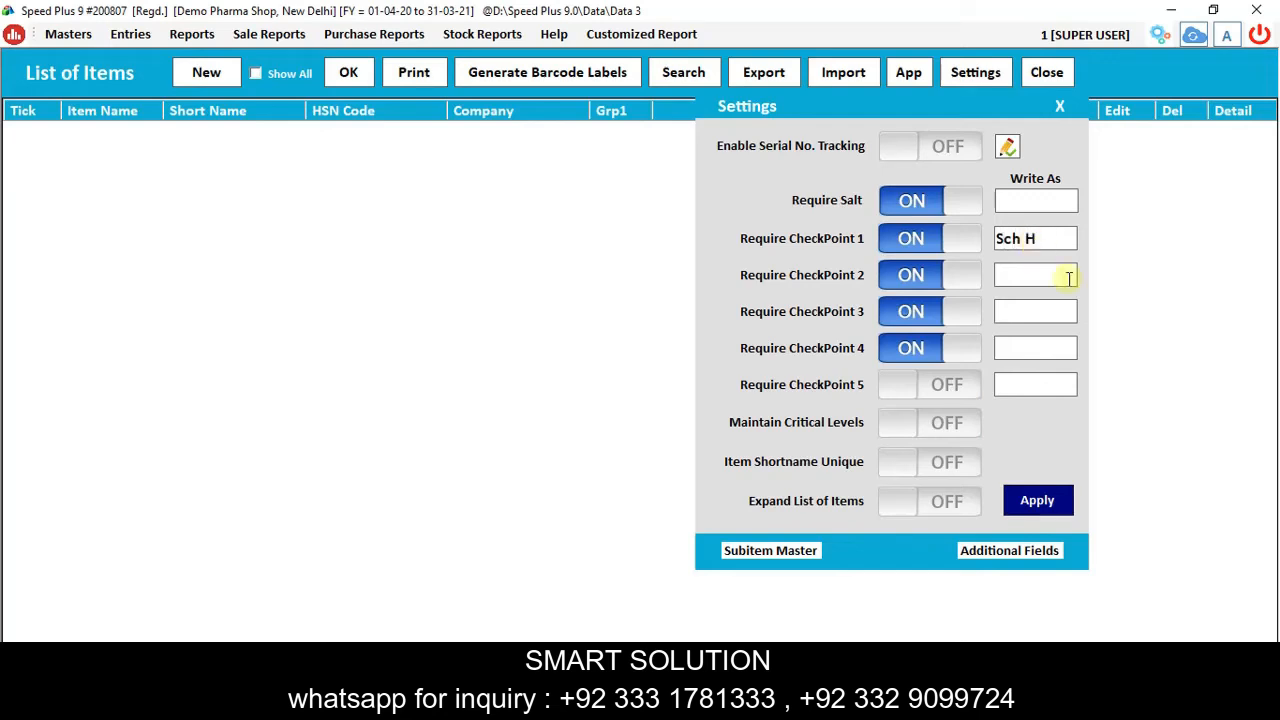
text(Sch H1)
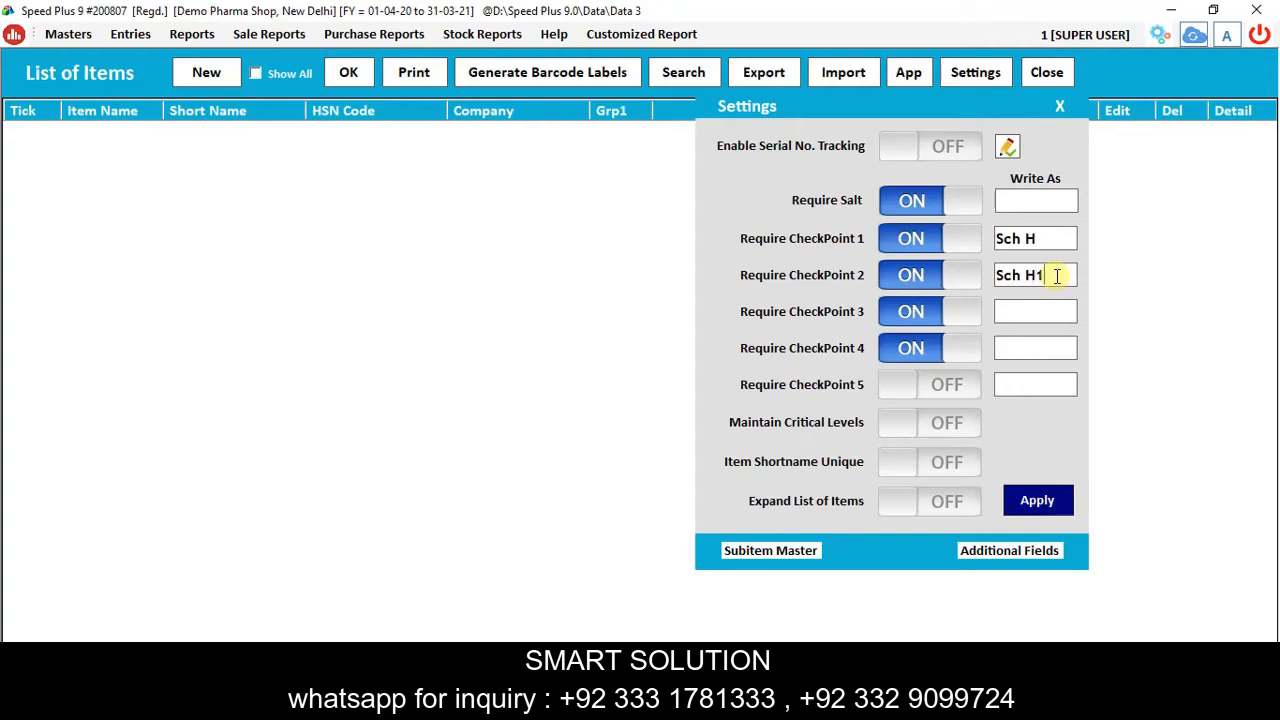
click(1017, 315)
text(Na)
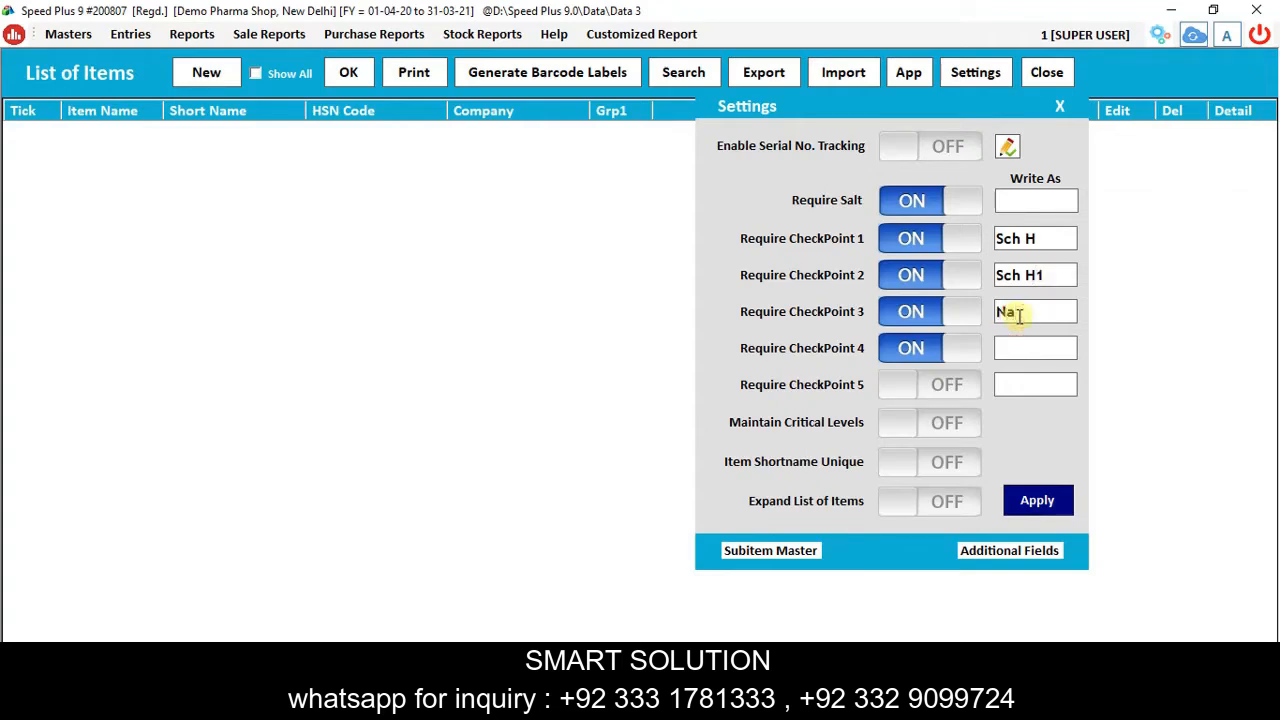
text(rcotics)
click(1041, 346)
text(An)
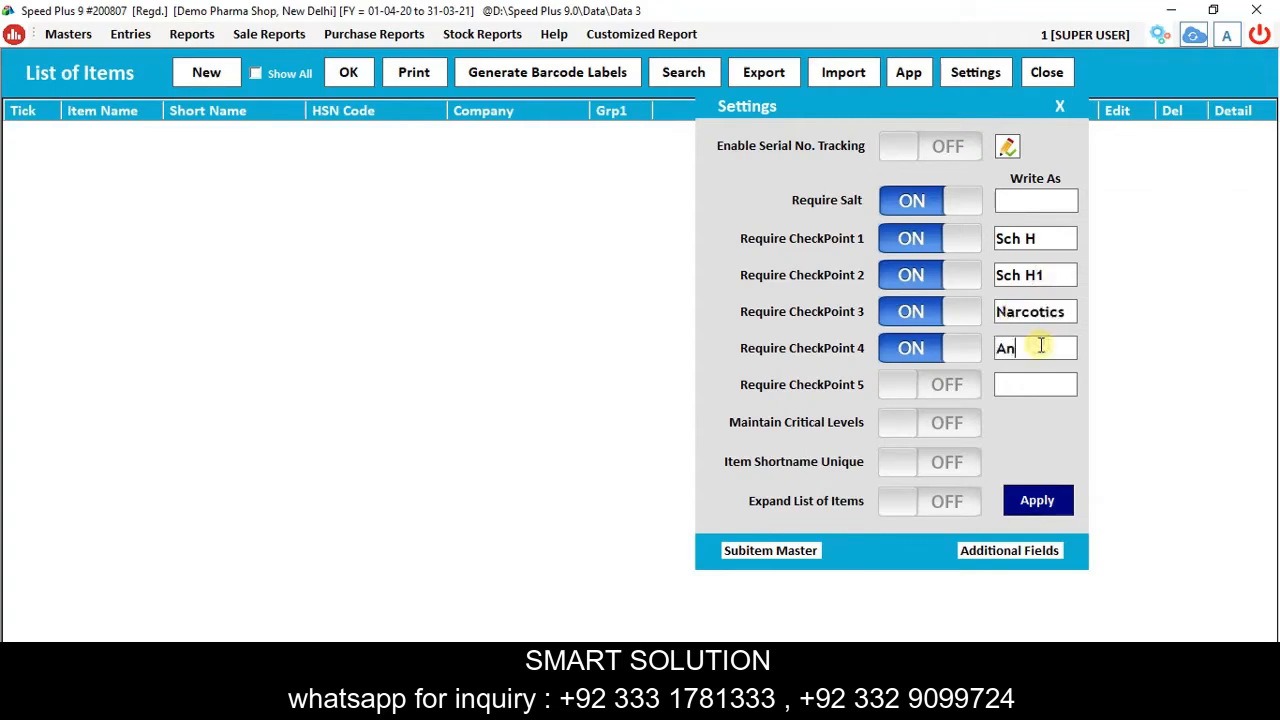
text(tiTb)
drag(1049, 356, 1026, 355)
text(TB)
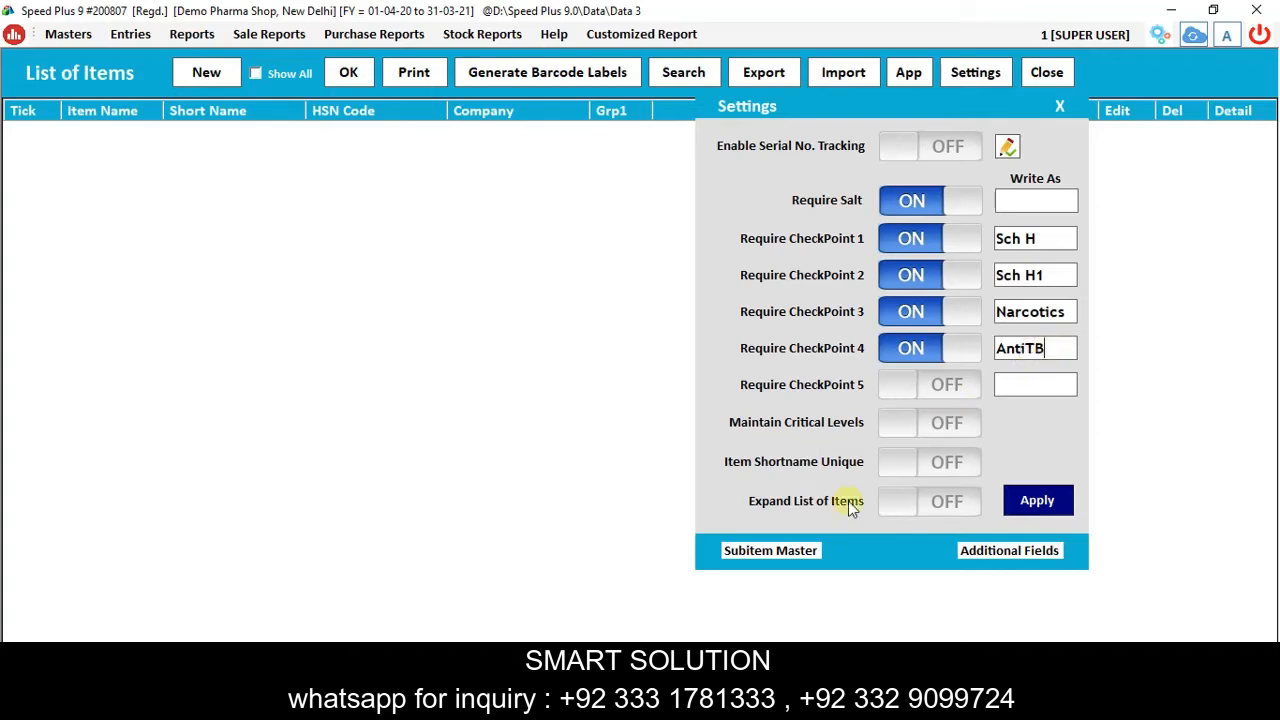
click(1037, 500)
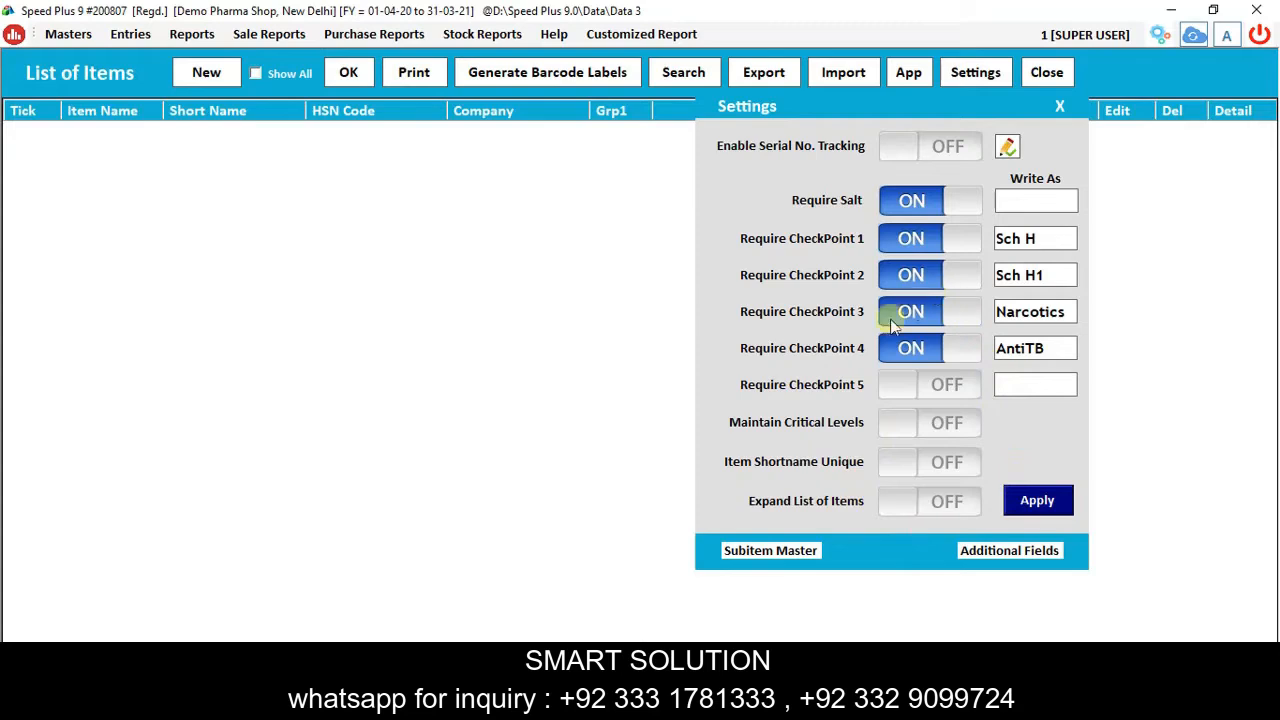
click(643, 405)
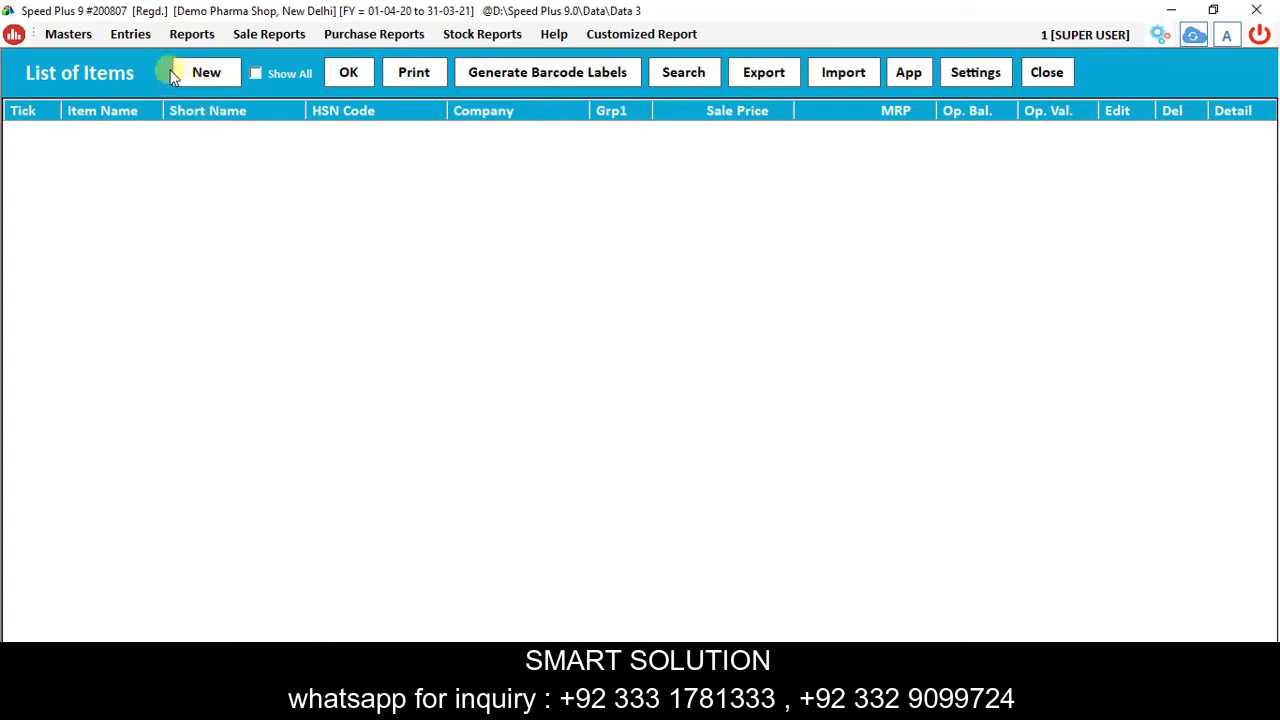
Start a new item Crocin with short name Cn and HSN code 3283.
click(199, 73)
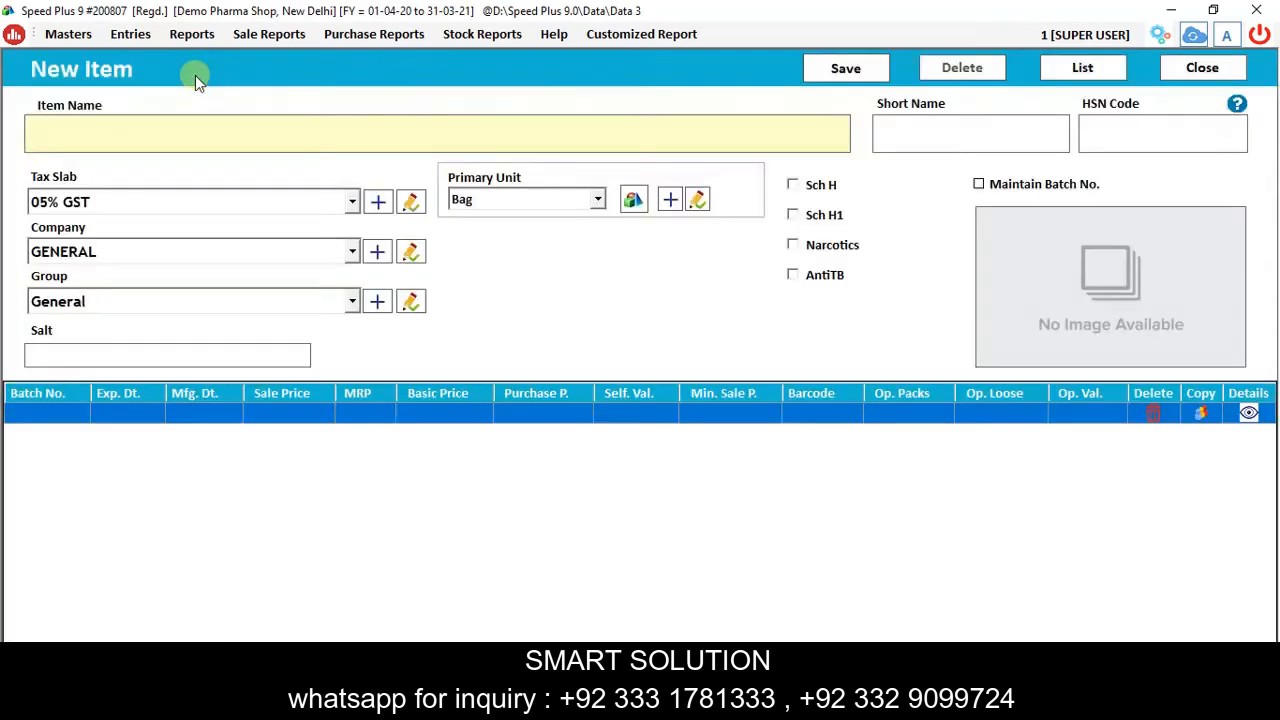
text(Crocin)
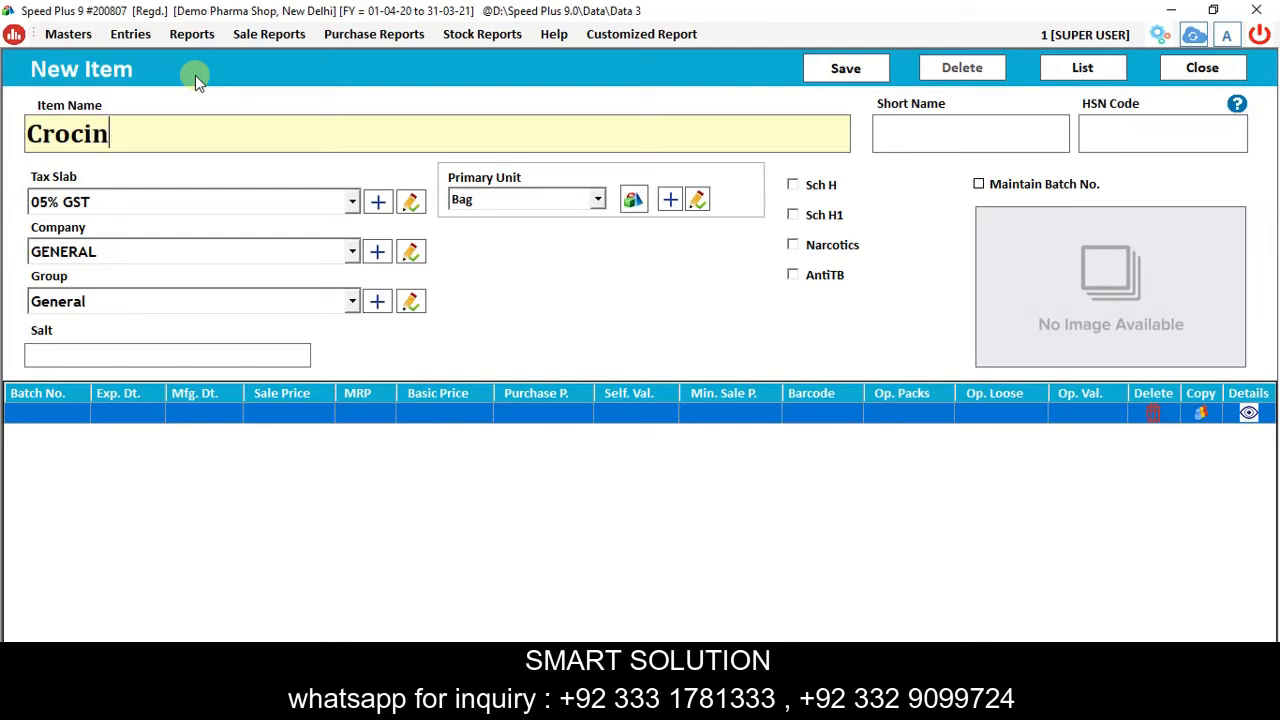
key(Return)
text(Cn)
key(Return)
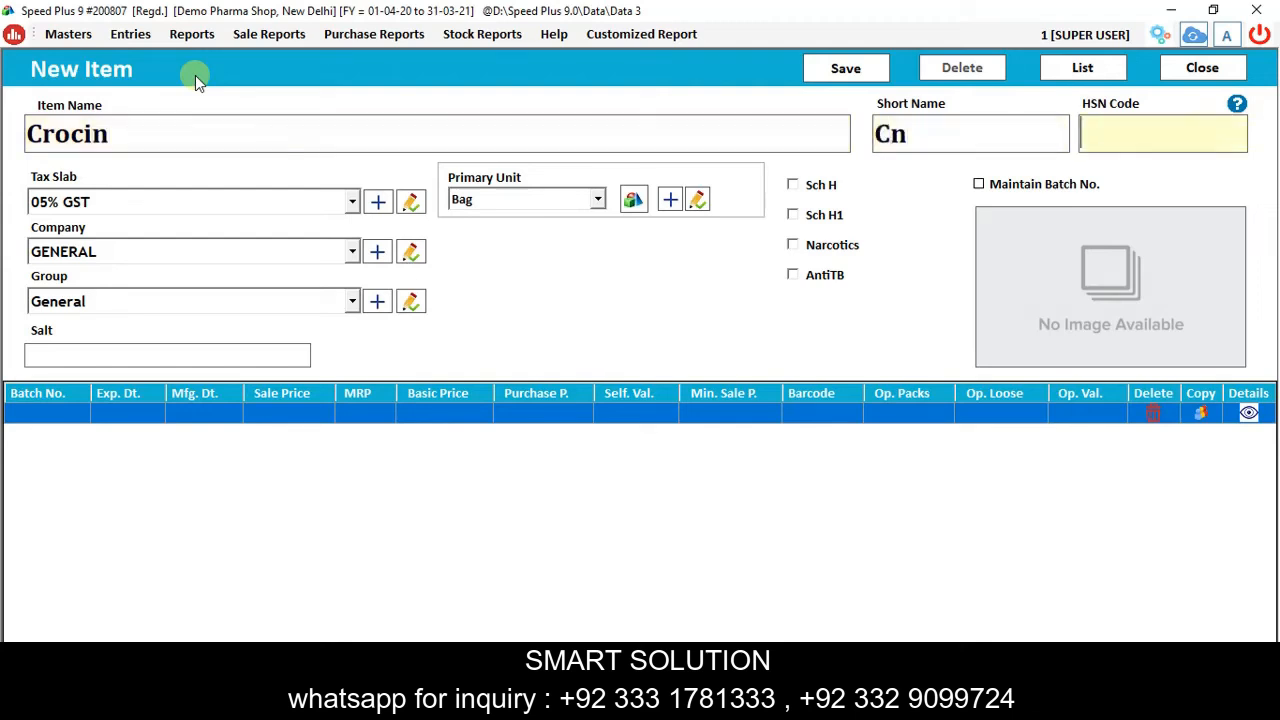
text(3283)
Give Crocin the 18% GST tax slab, keep GENERAL/General, and set salt Paracetamol.
key(Return)
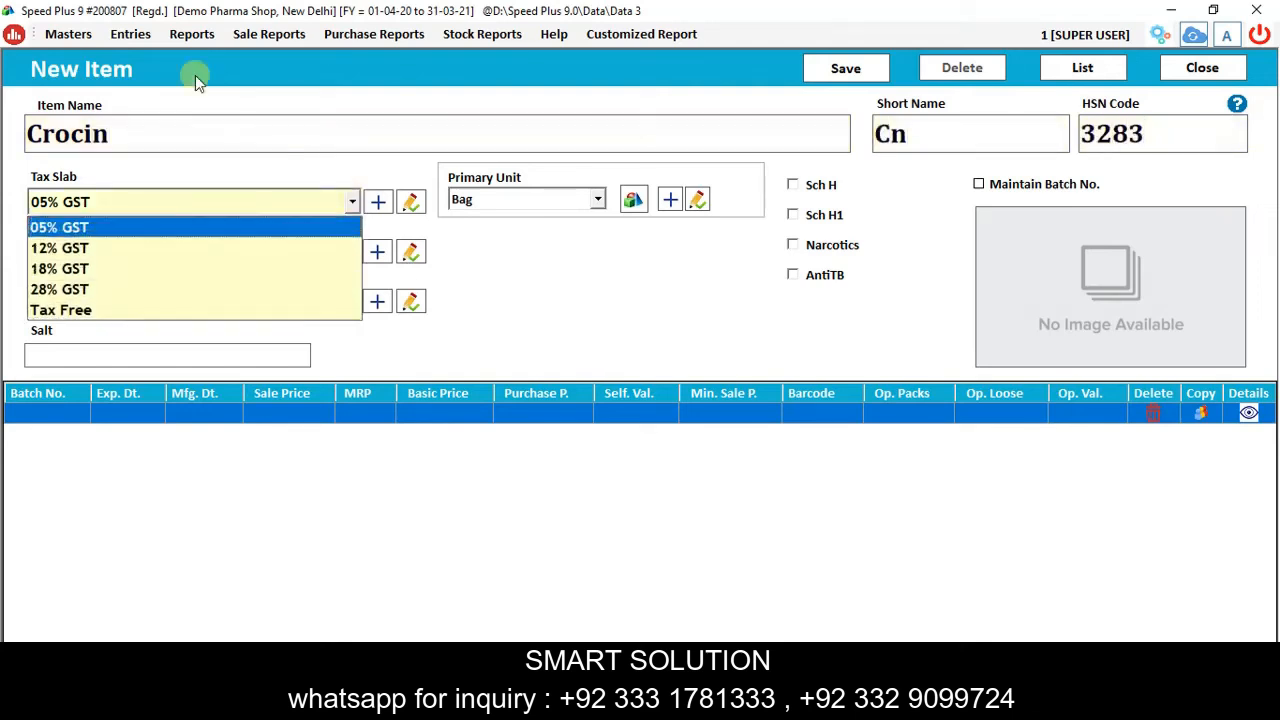
key(Down)
key(Down)
key(Return)
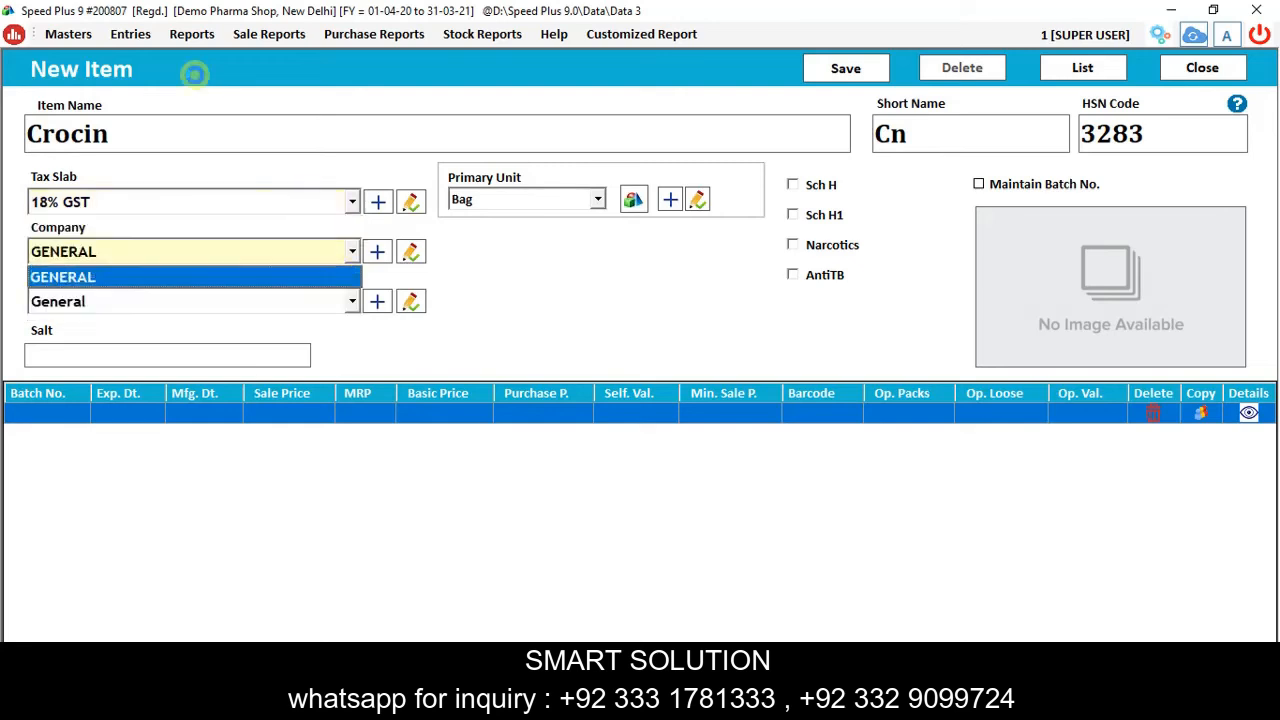
key(Return)
key(Return)
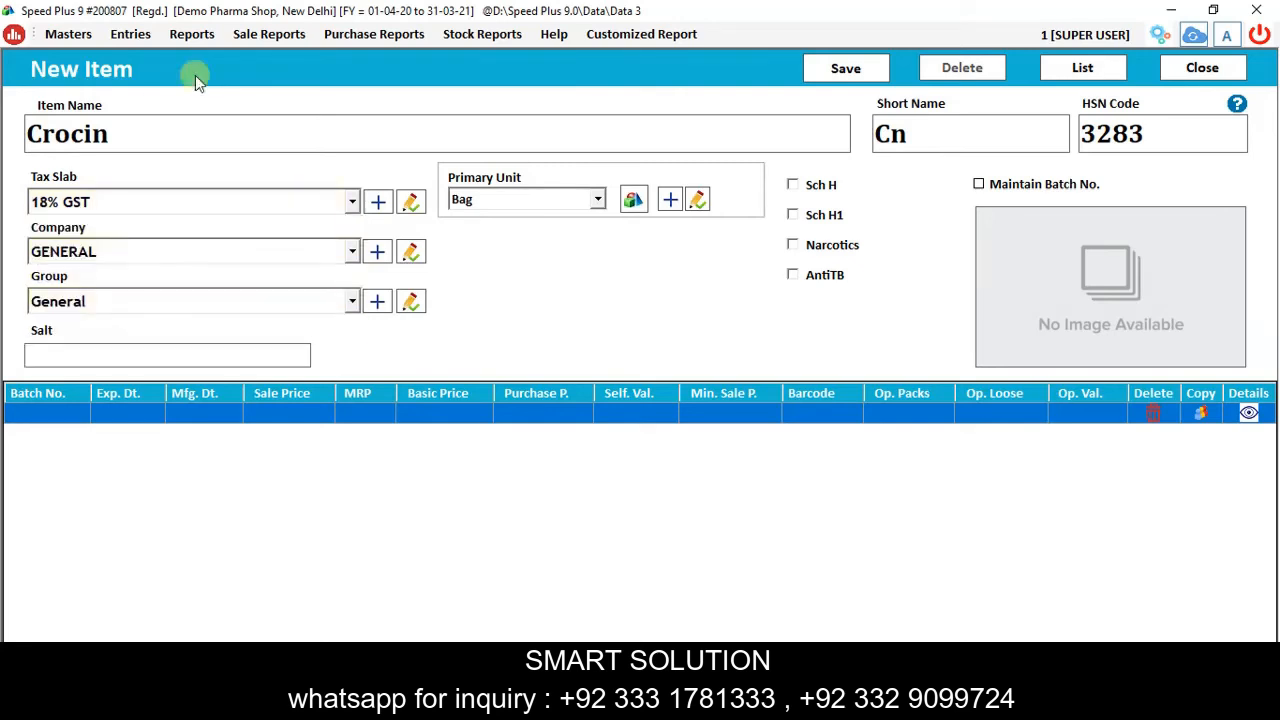
text(Paracetamol)
key(Return)
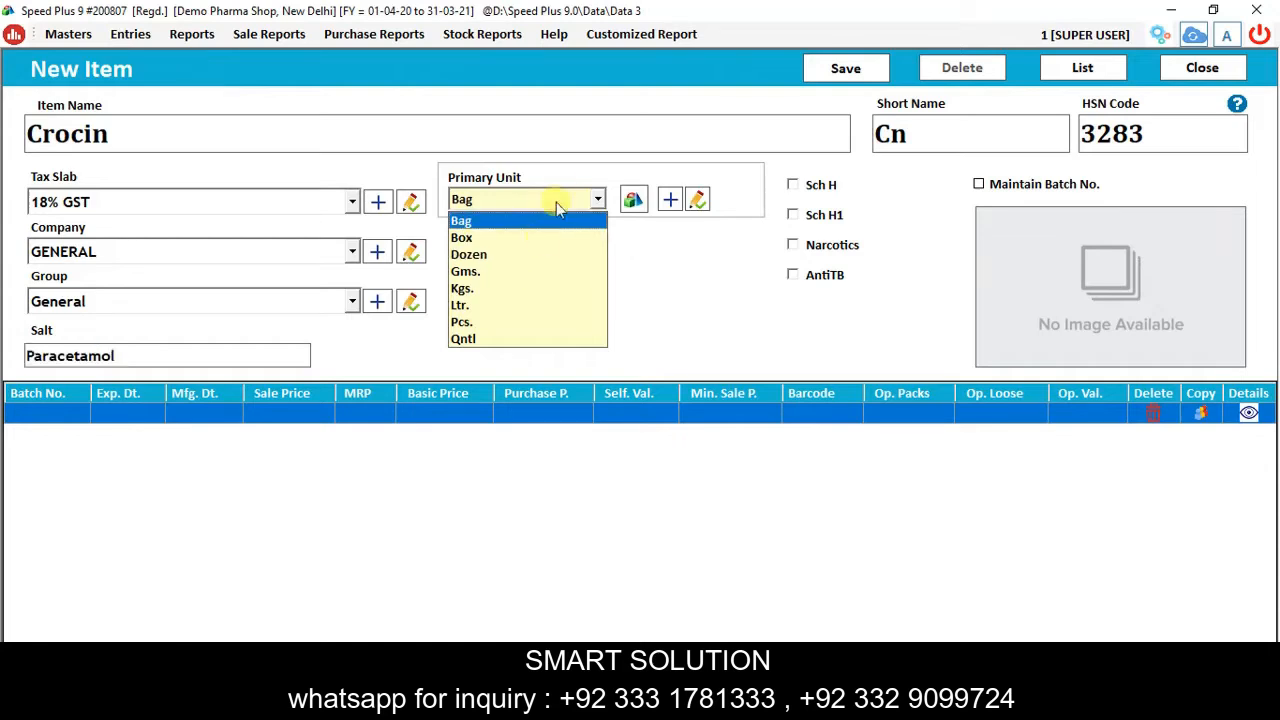
Create a new unit Strip as Crocin's primary unit.
click(668, 208)
click(669, 205)
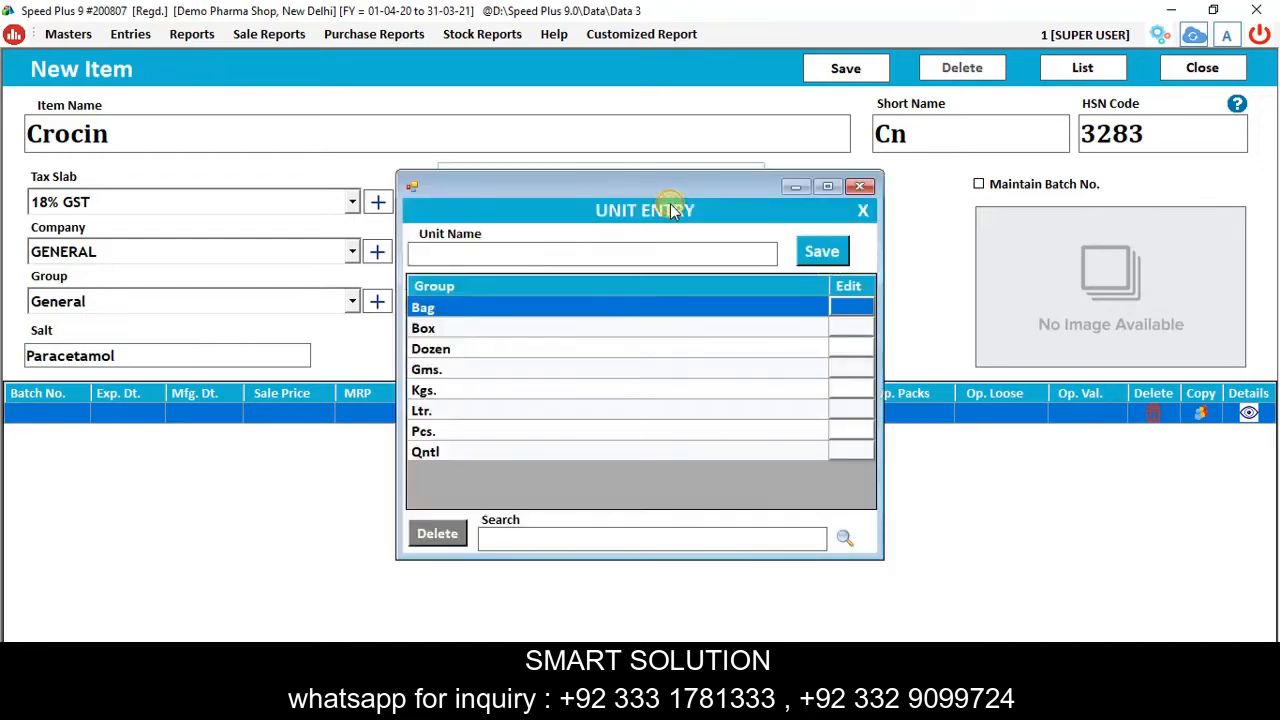
text(Strip)
key(Return)
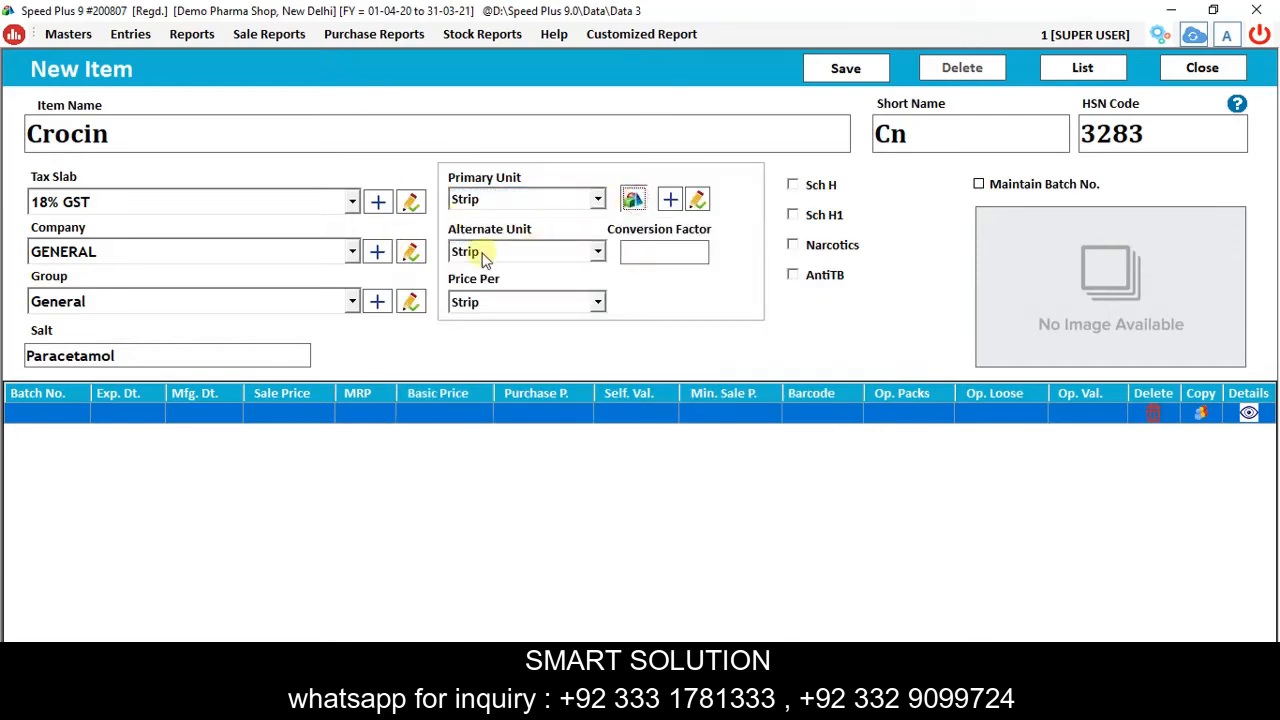
Add Tab as the alternate unit with conversion factor 15, priced per Strip.
click(486, 253)
click(486, 251)
click(486, 253)
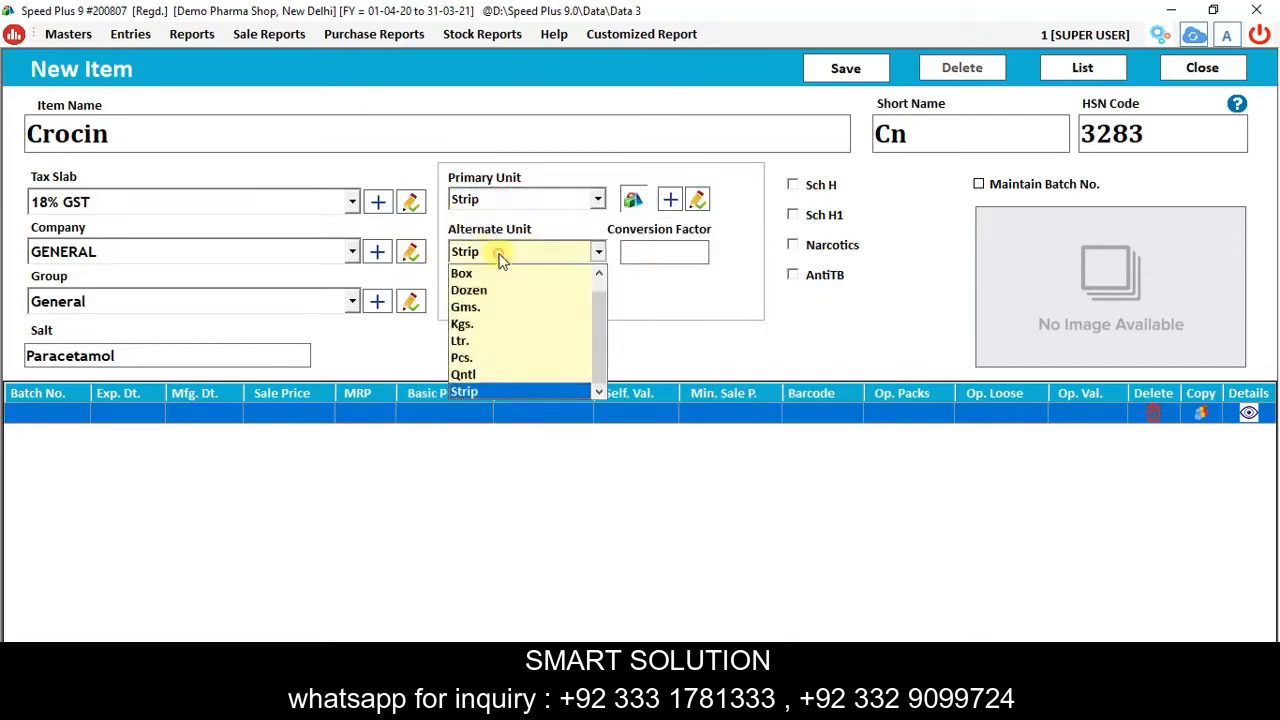
click(500, 256)
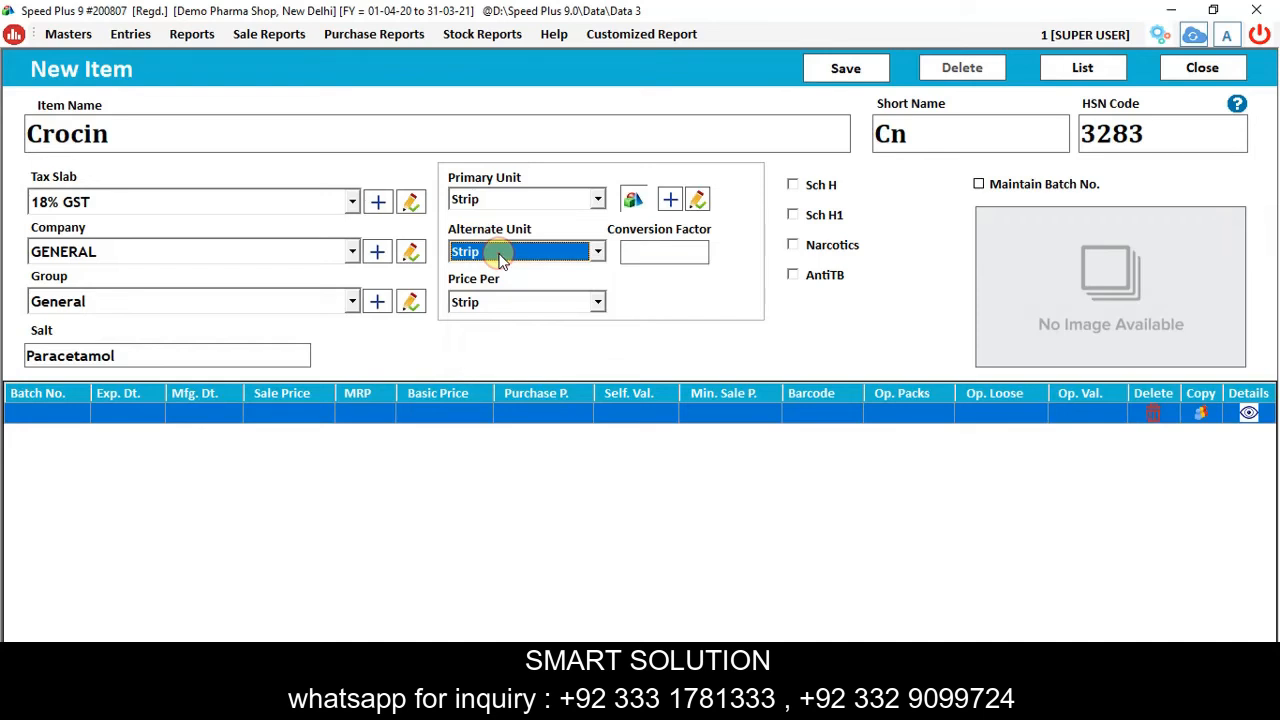
key(F3)
text(Tab)
key(Return)
key(Return)
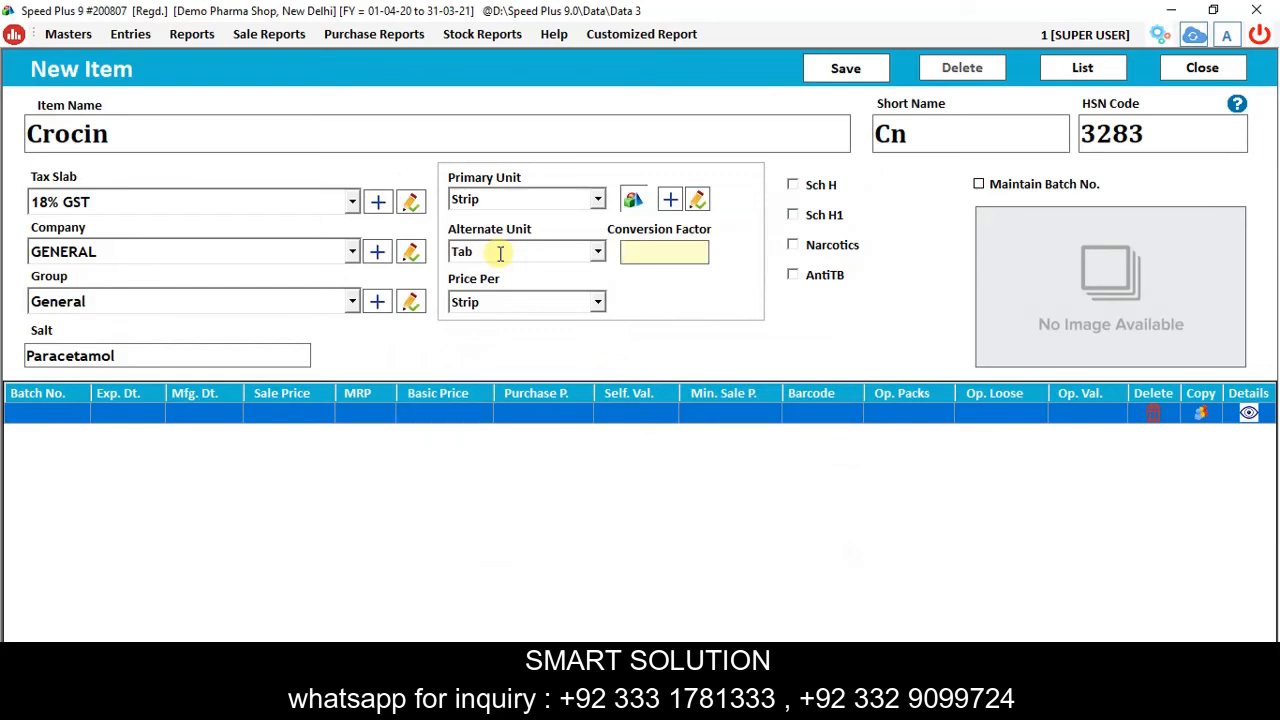
text(15)
key(Return)
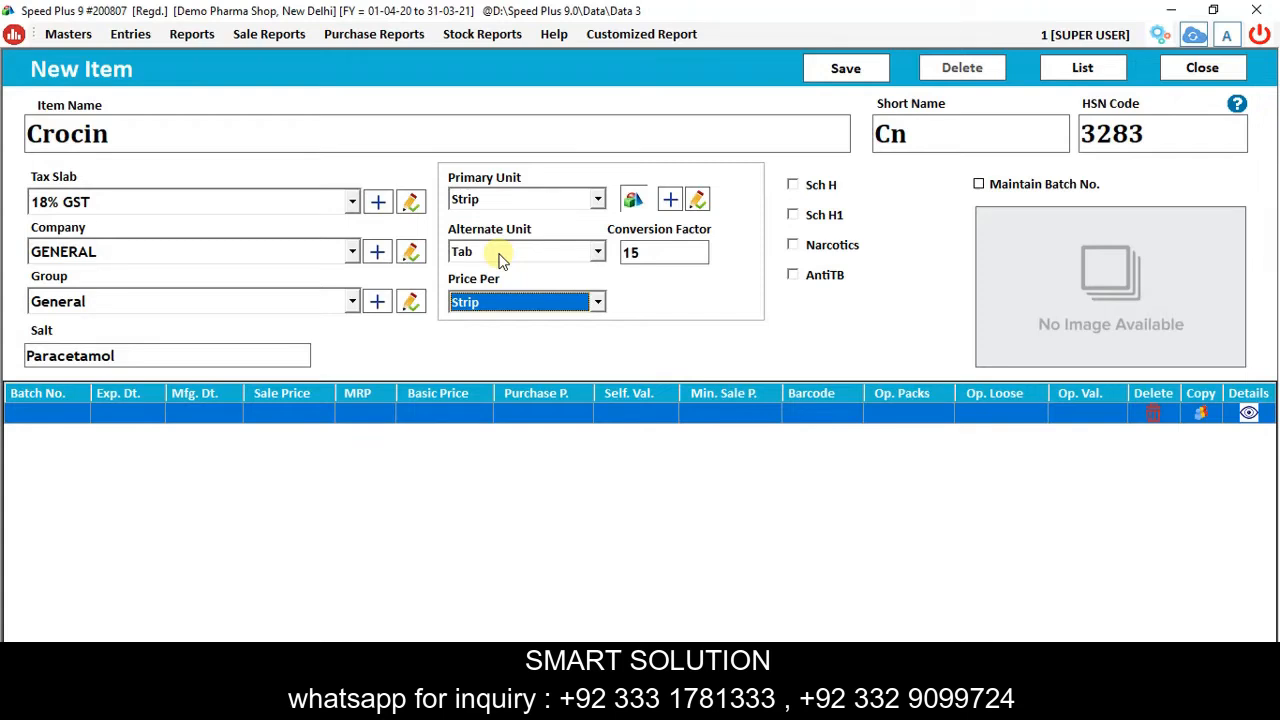
key(Return)
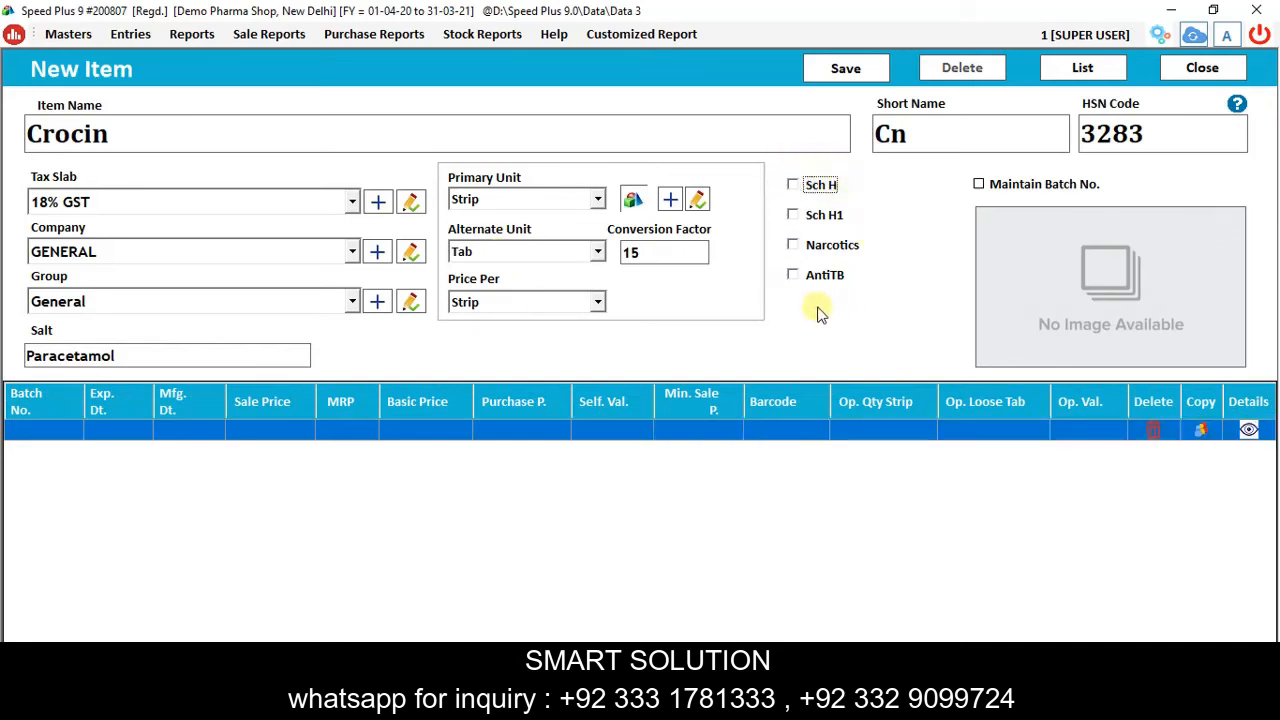
Leave Sch H, Sch H1, Narcotics and AntiTB unticked and enable Maintain Batch No. for Crocin.
click(816, 190)
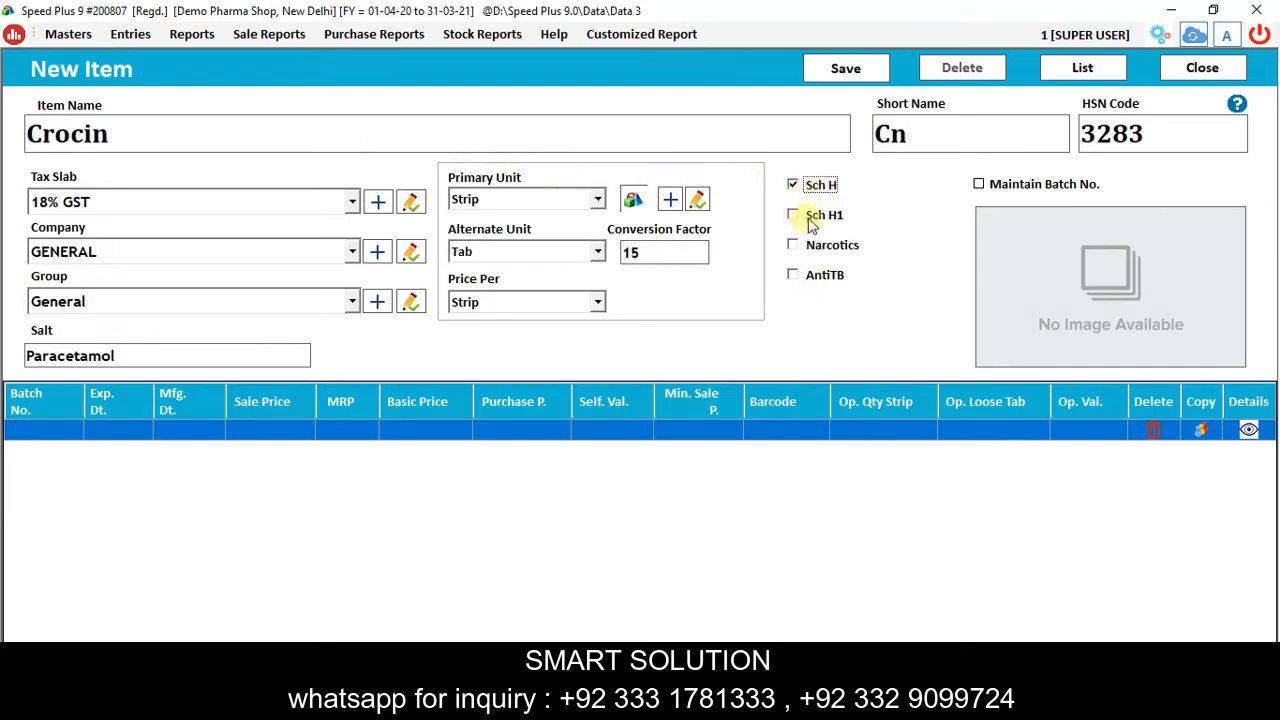
click(811, 214)
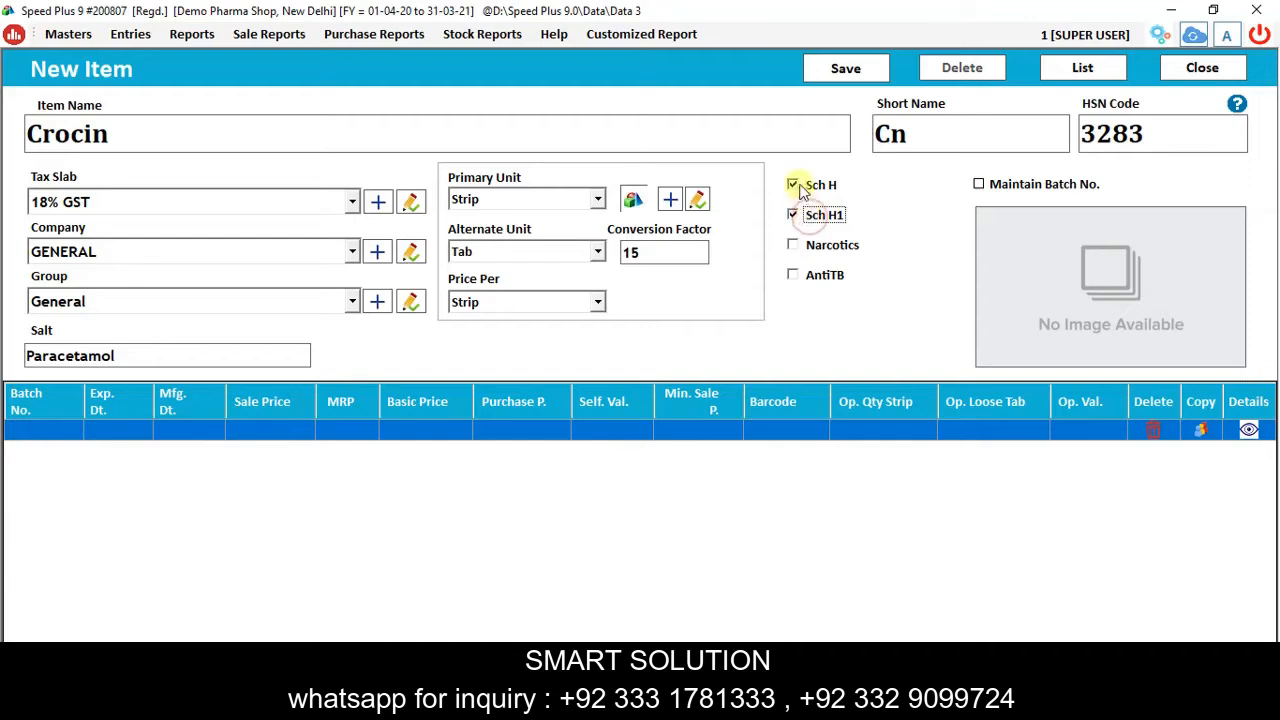
click(822, 247)
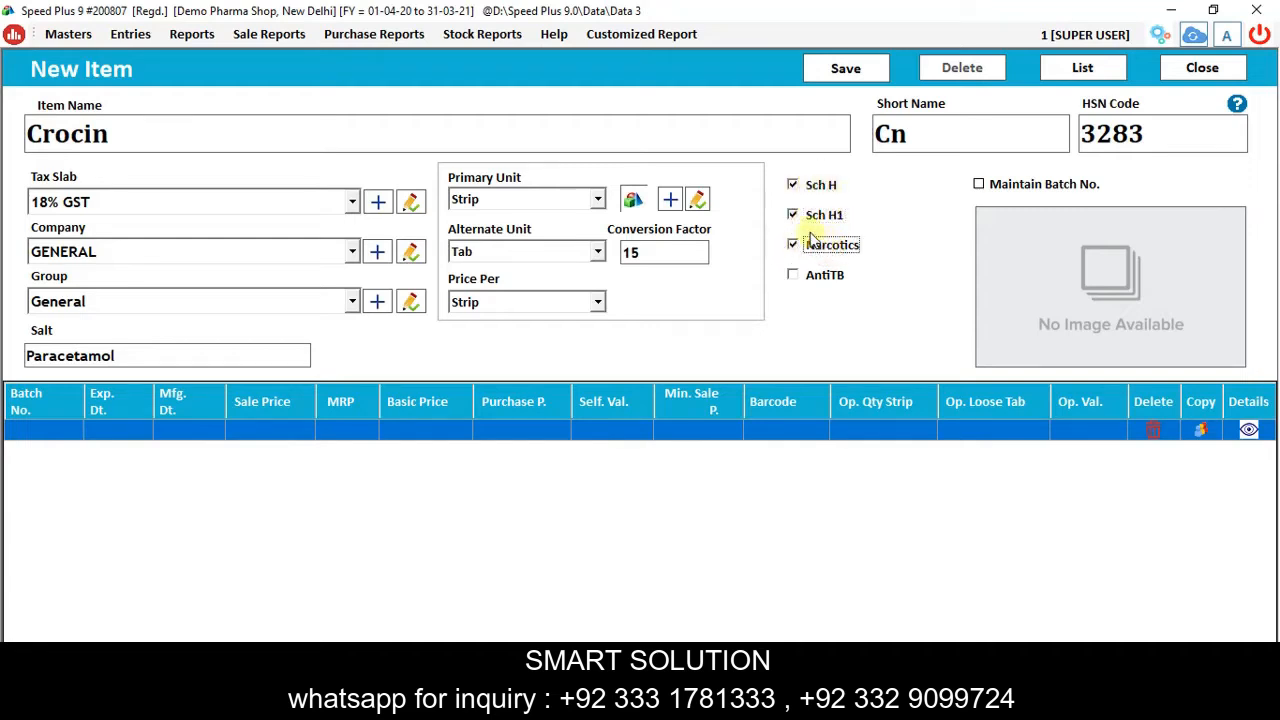
click(810, 280)
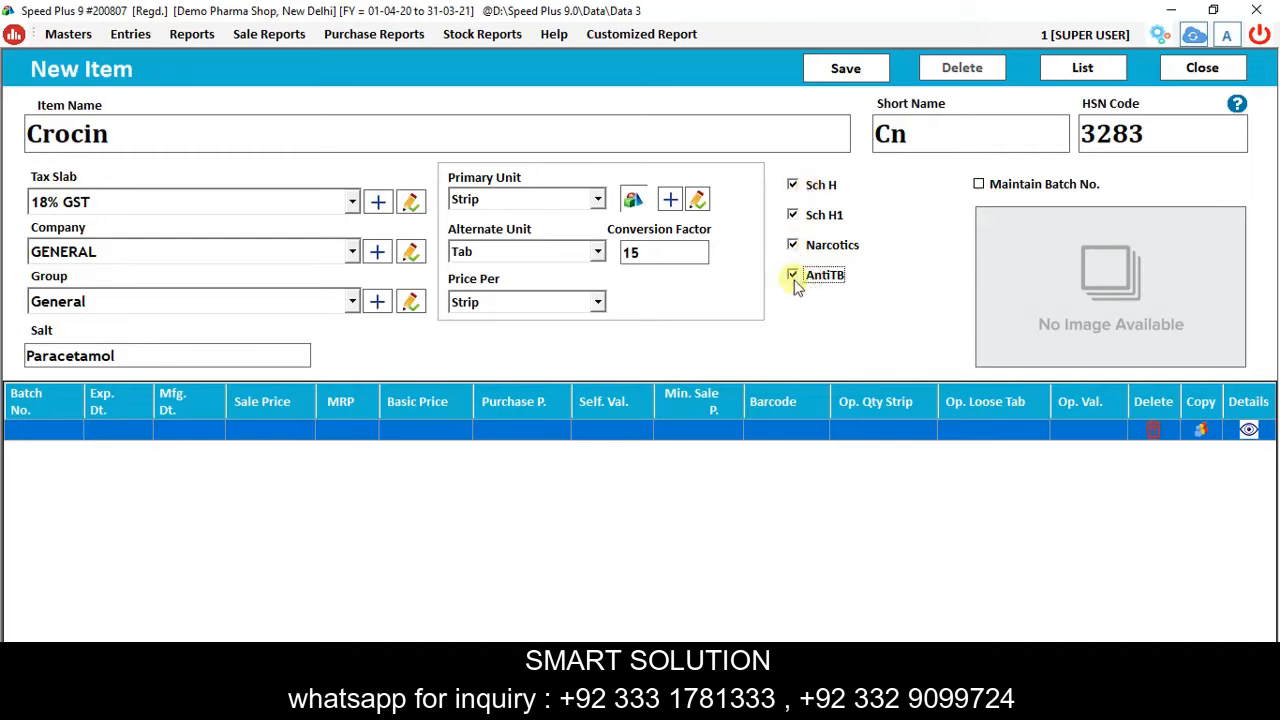
click(812, 190)
click(812, 214)
click(816, 245)
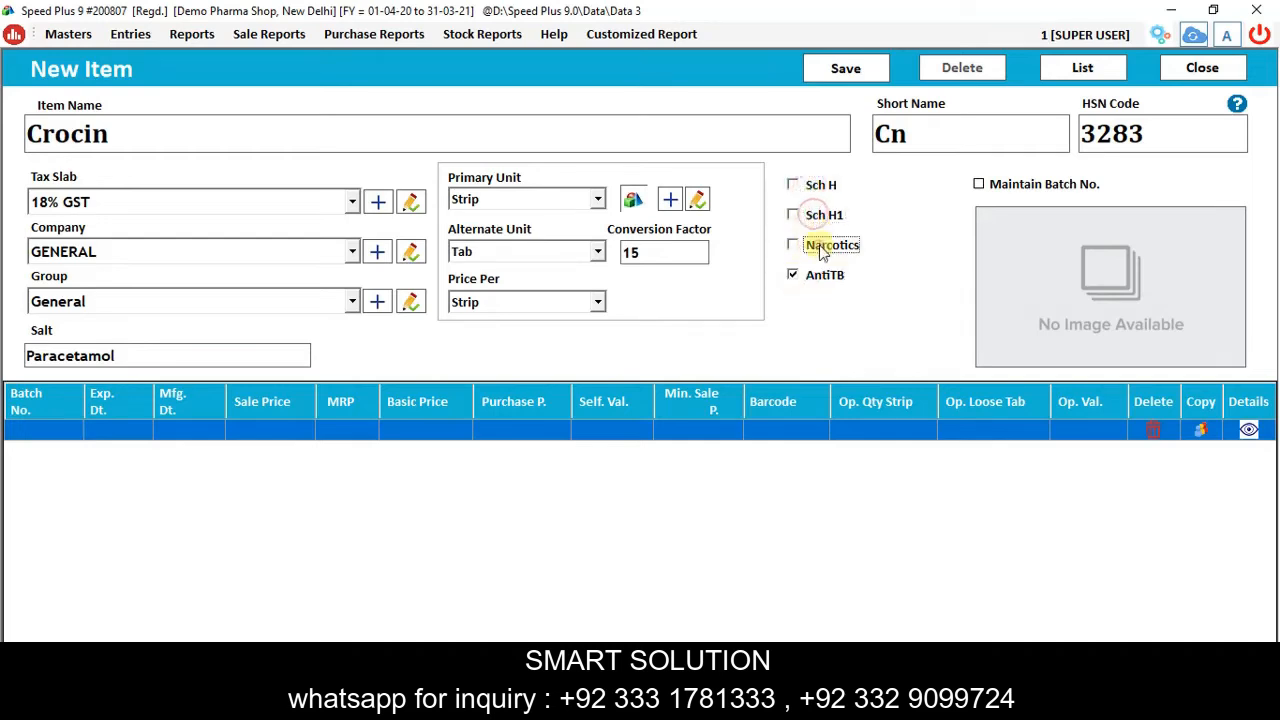
click(816, 274)
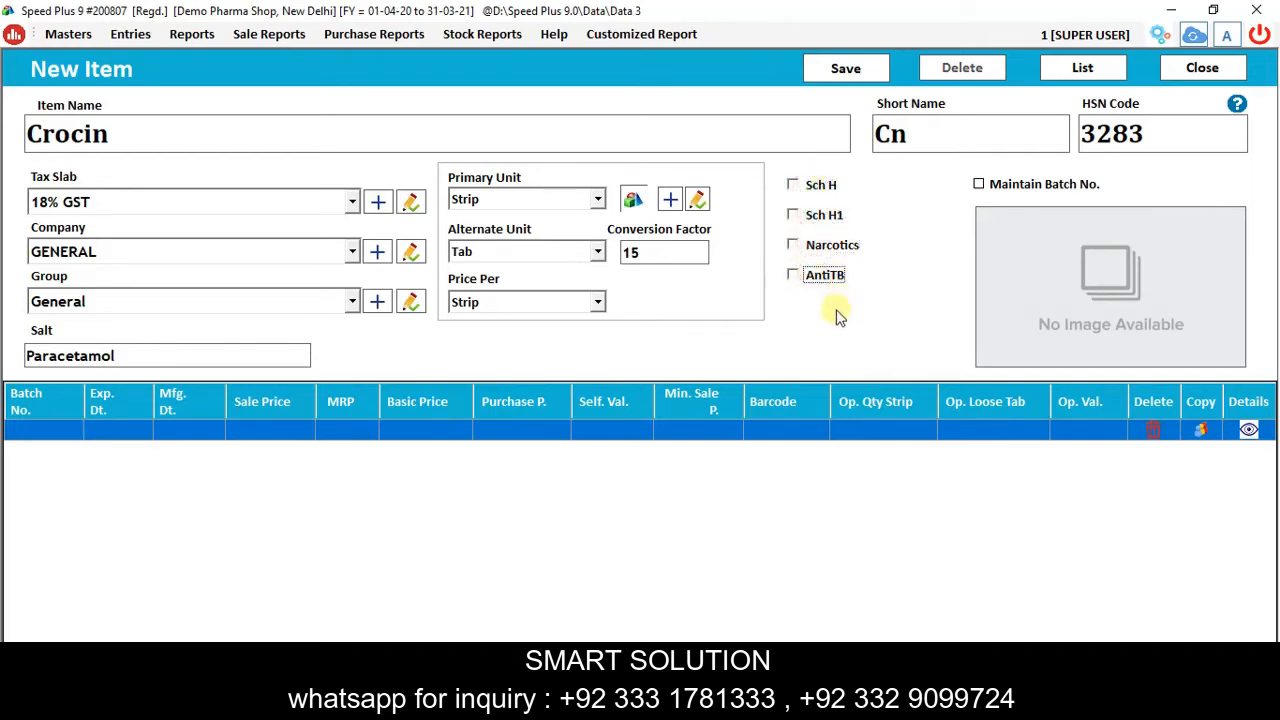
click(1015, 184)
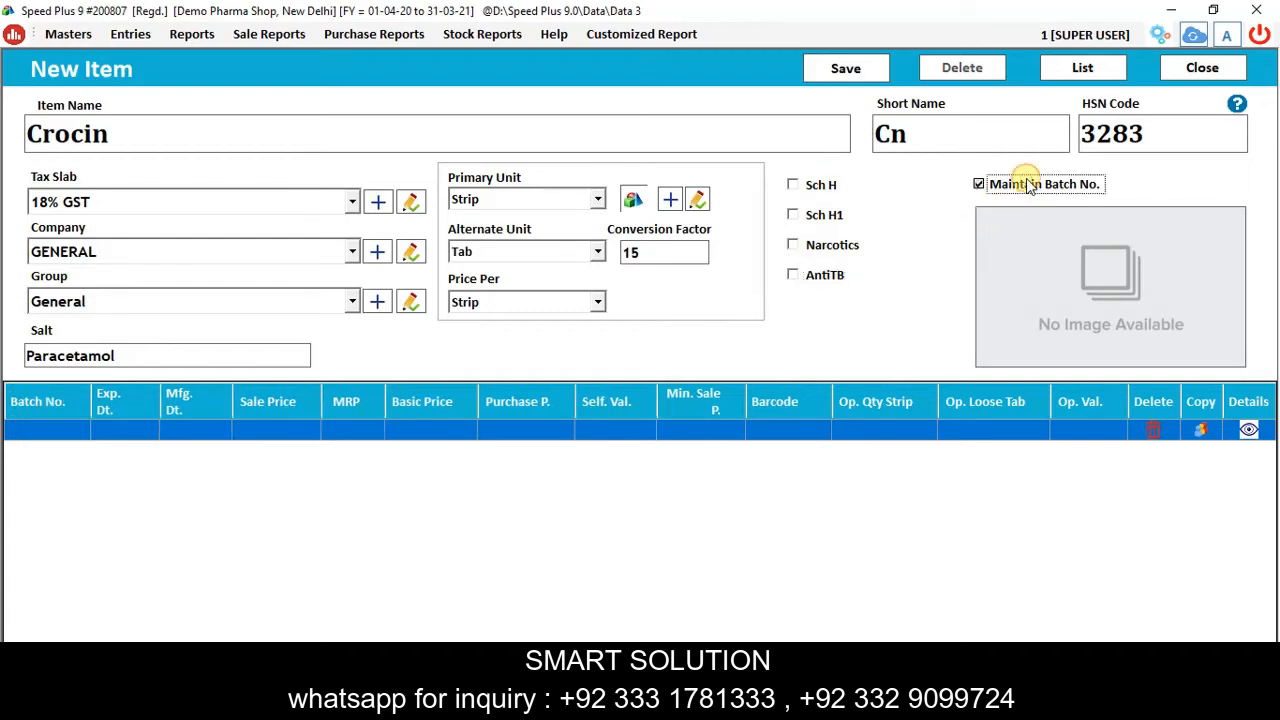
Enter batch 100203 with expiry 12/2022 and manufacturing date 12/2019.
key(Return)
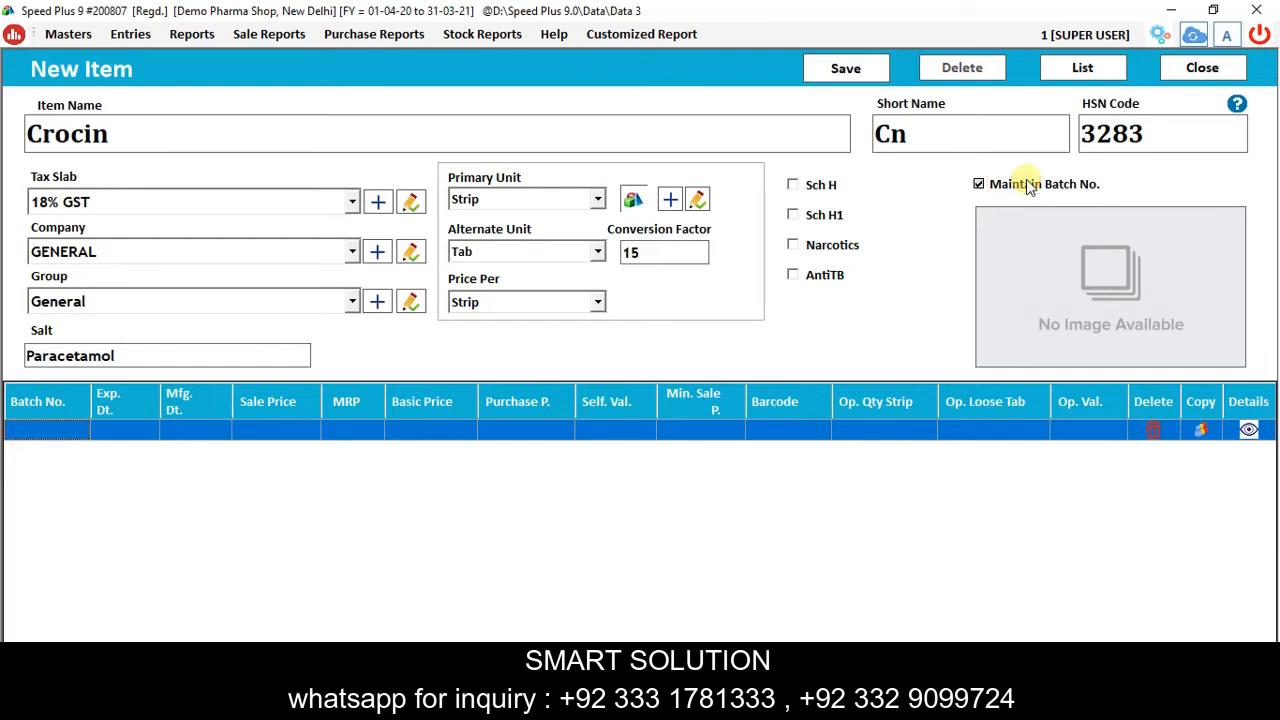
text(10020)
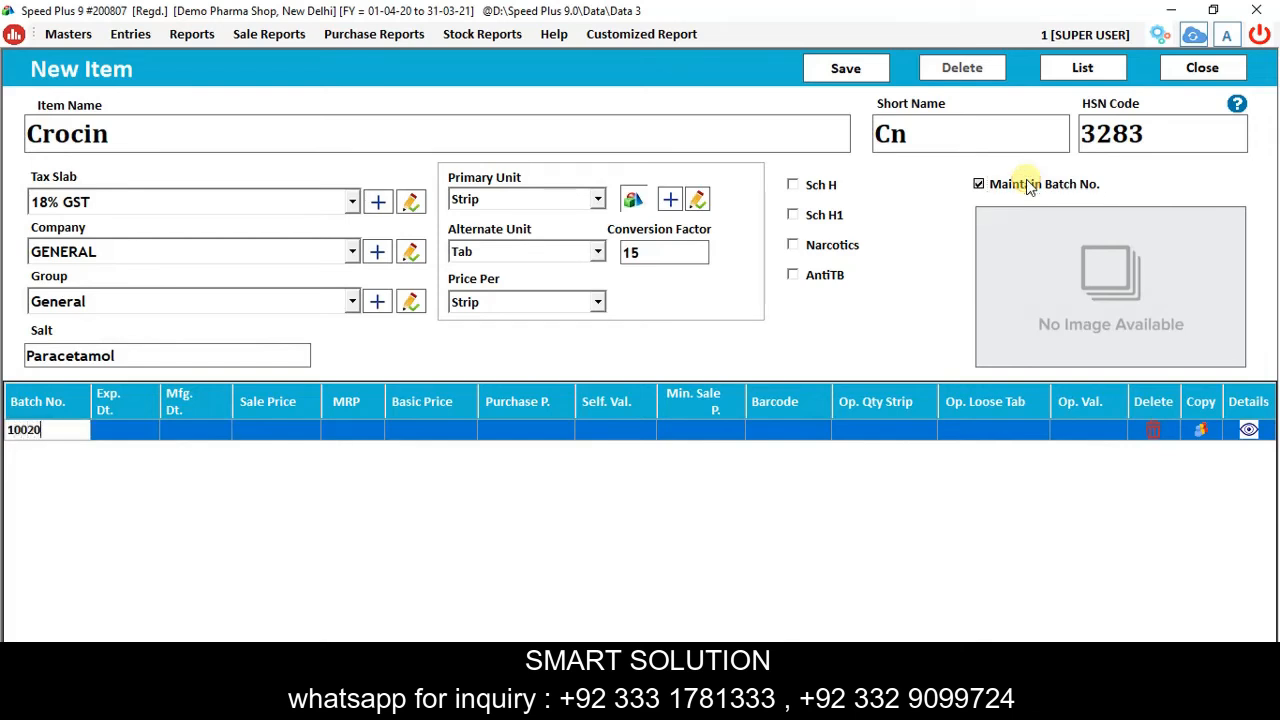
text(3)
key(Return)
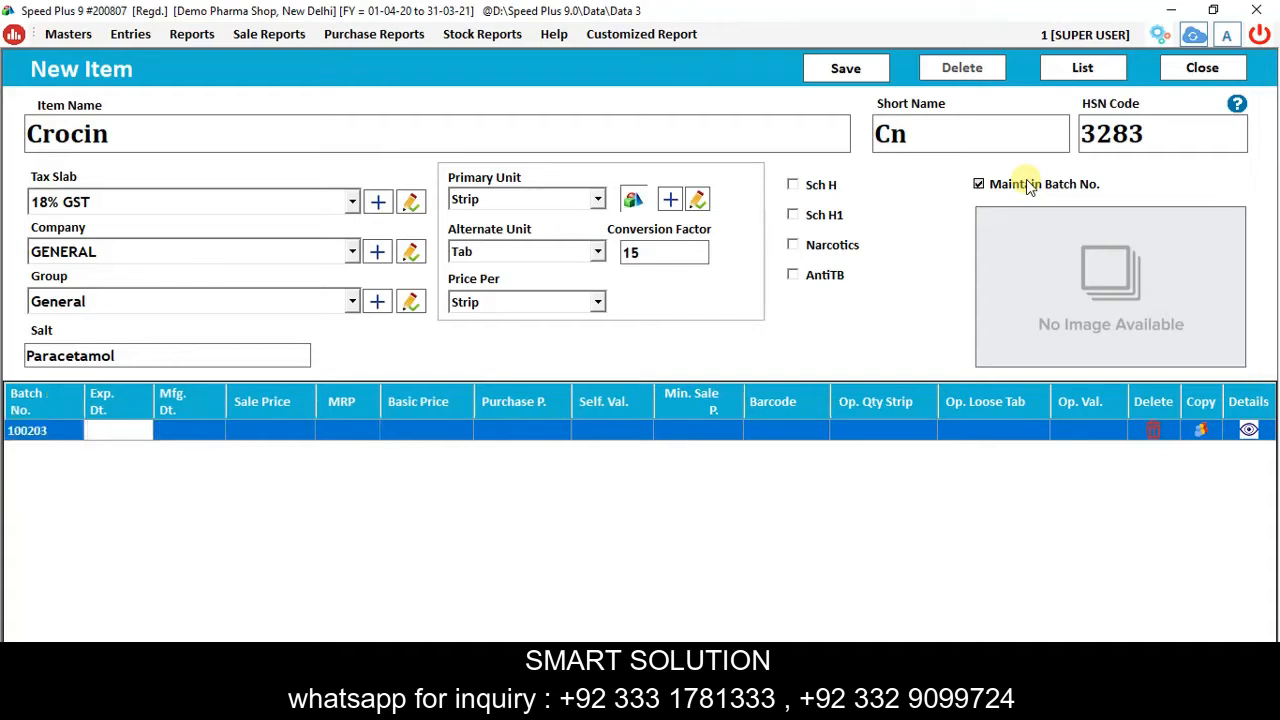
text(12/2022)
key(Return)
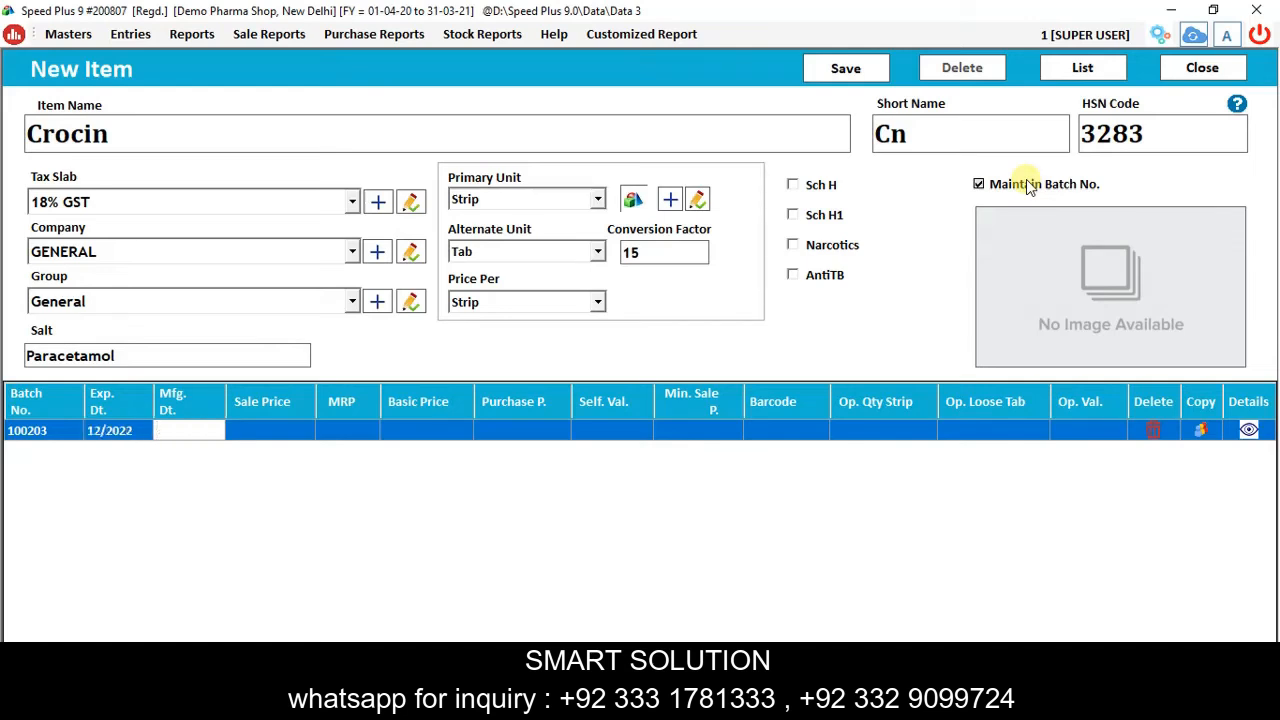
text(12/1)
key(BackSpace)
text(2019)
key(Return)
Give batch 100203 a sale price of 15 and MRP of 20.
text(15)
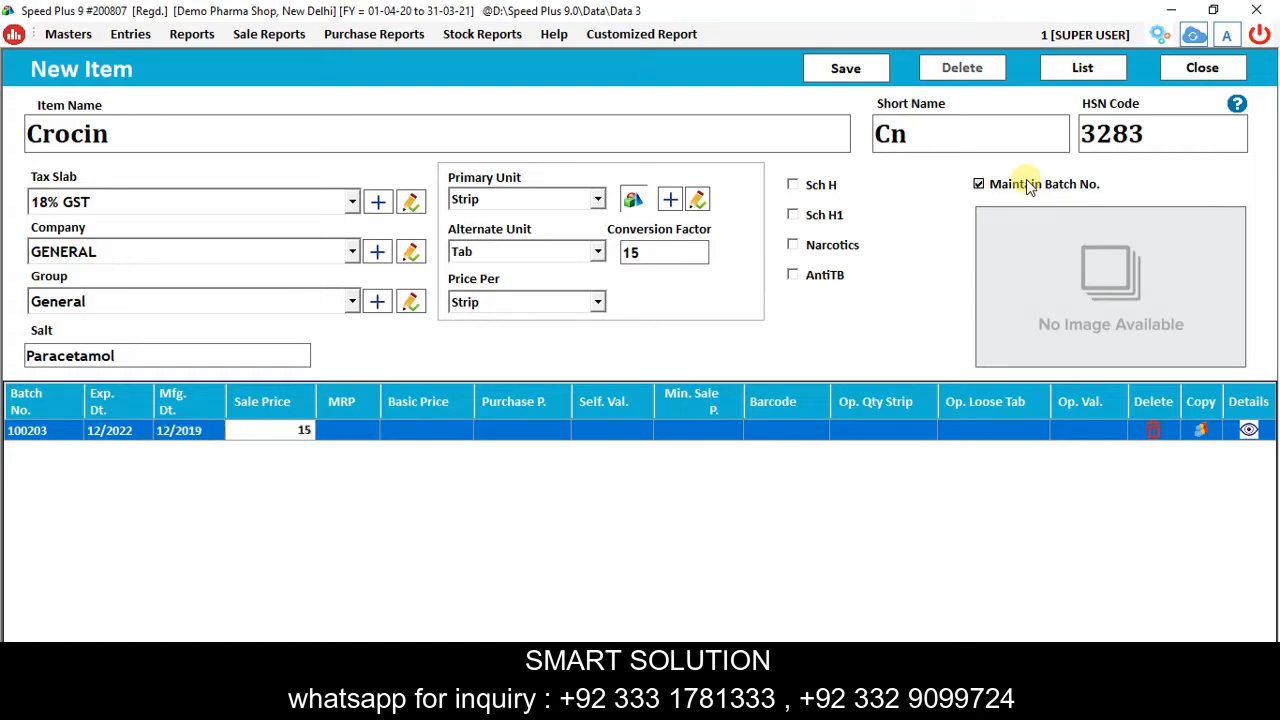
key(Return)
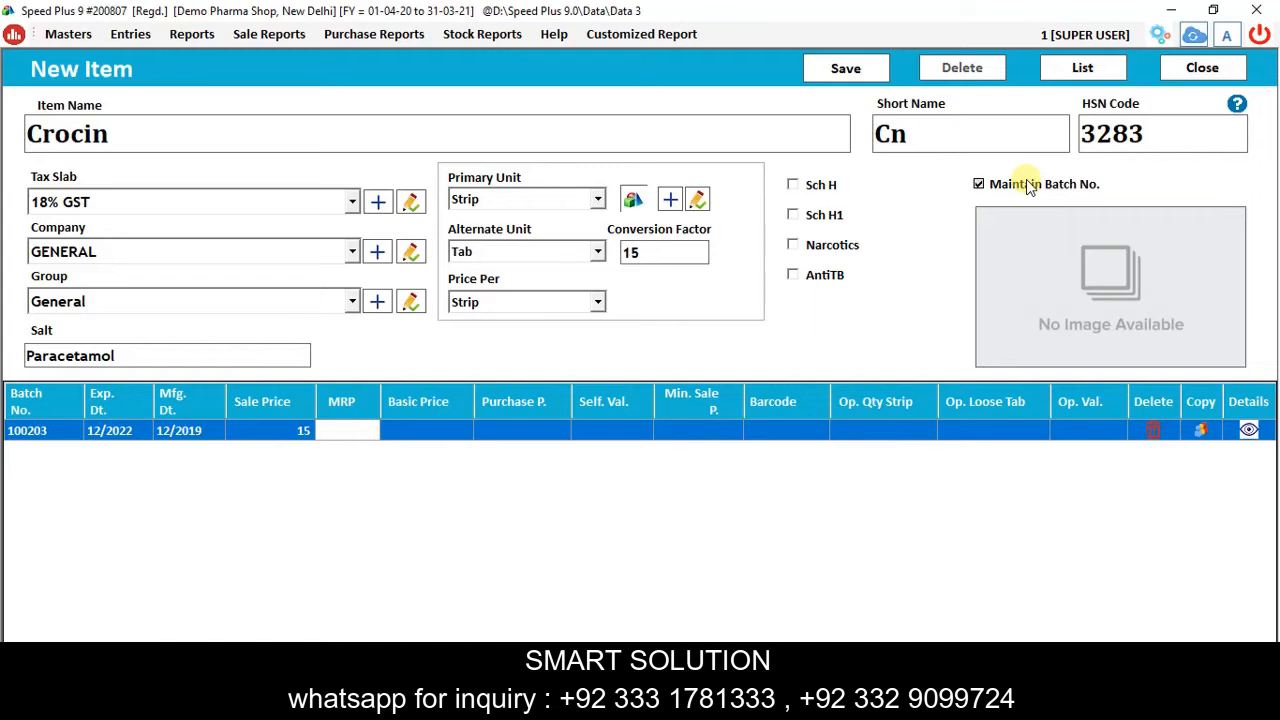
text(20)
key(Return)
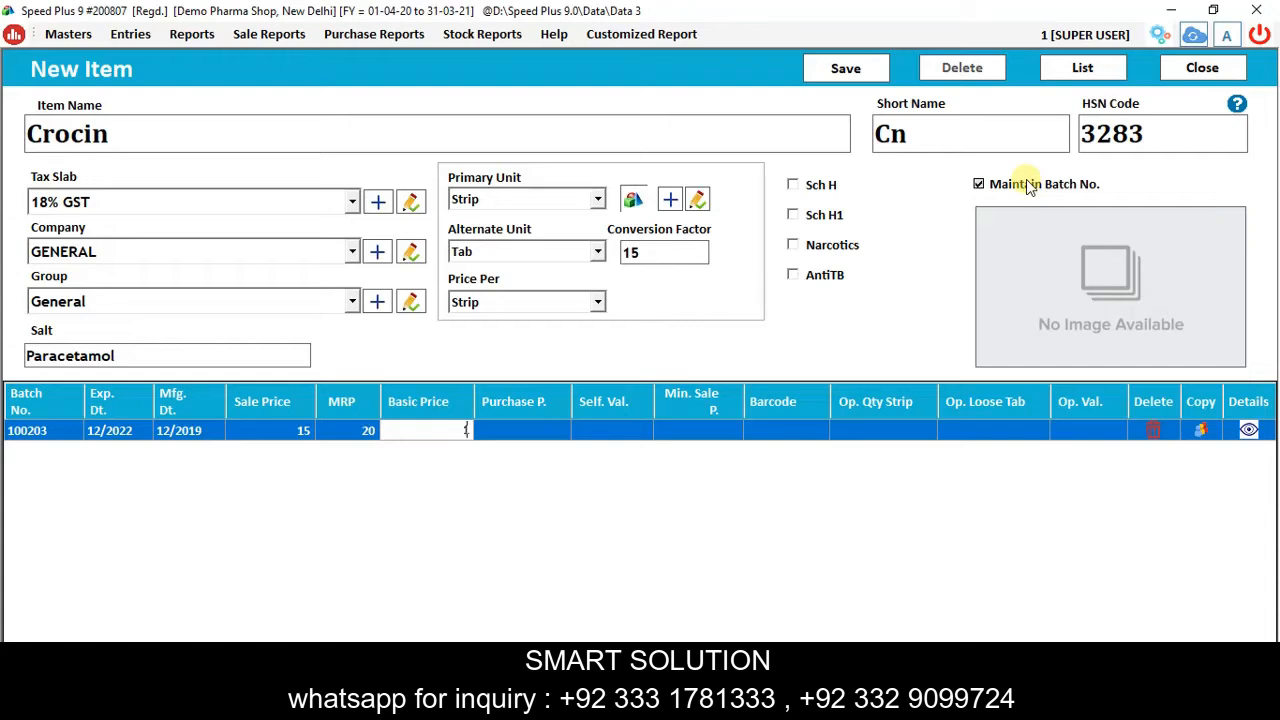
Set batch 100203's basic 10, purchase 11, self value 12 and minimum sale 13 prices.
text(10)
key(Return)
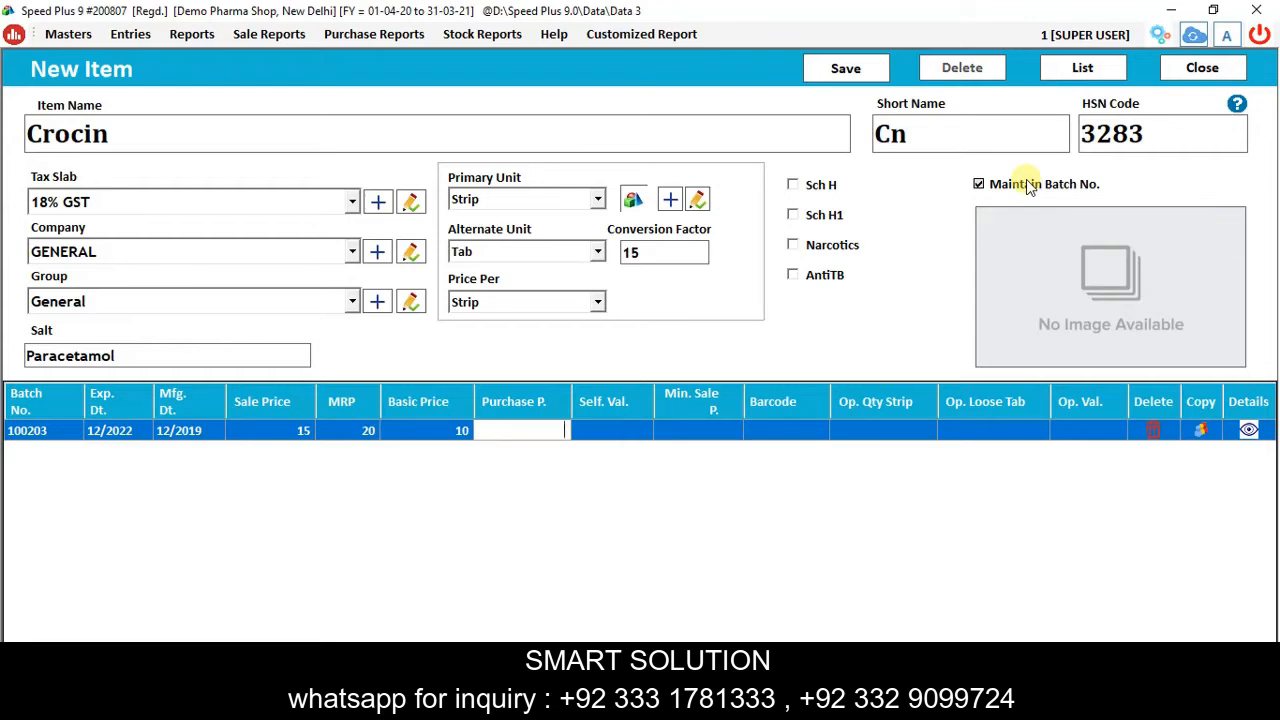
text(11)
key(Return)
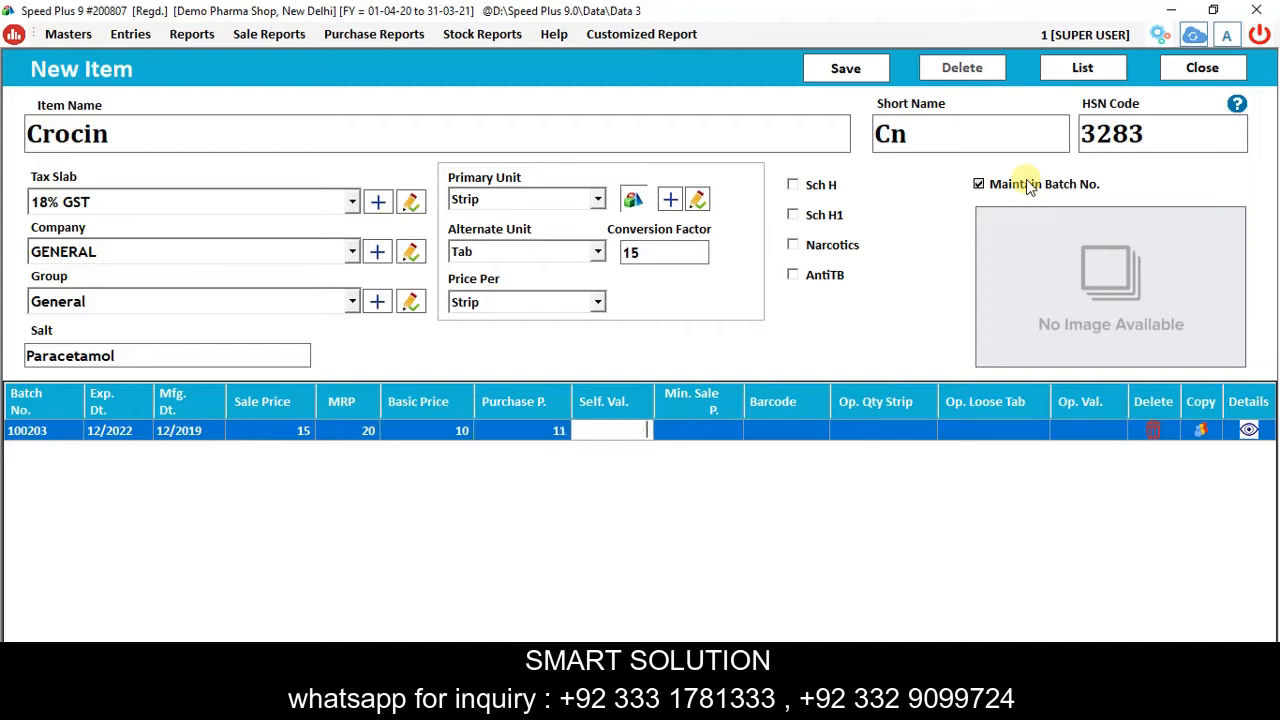
text(12)
key(Return)
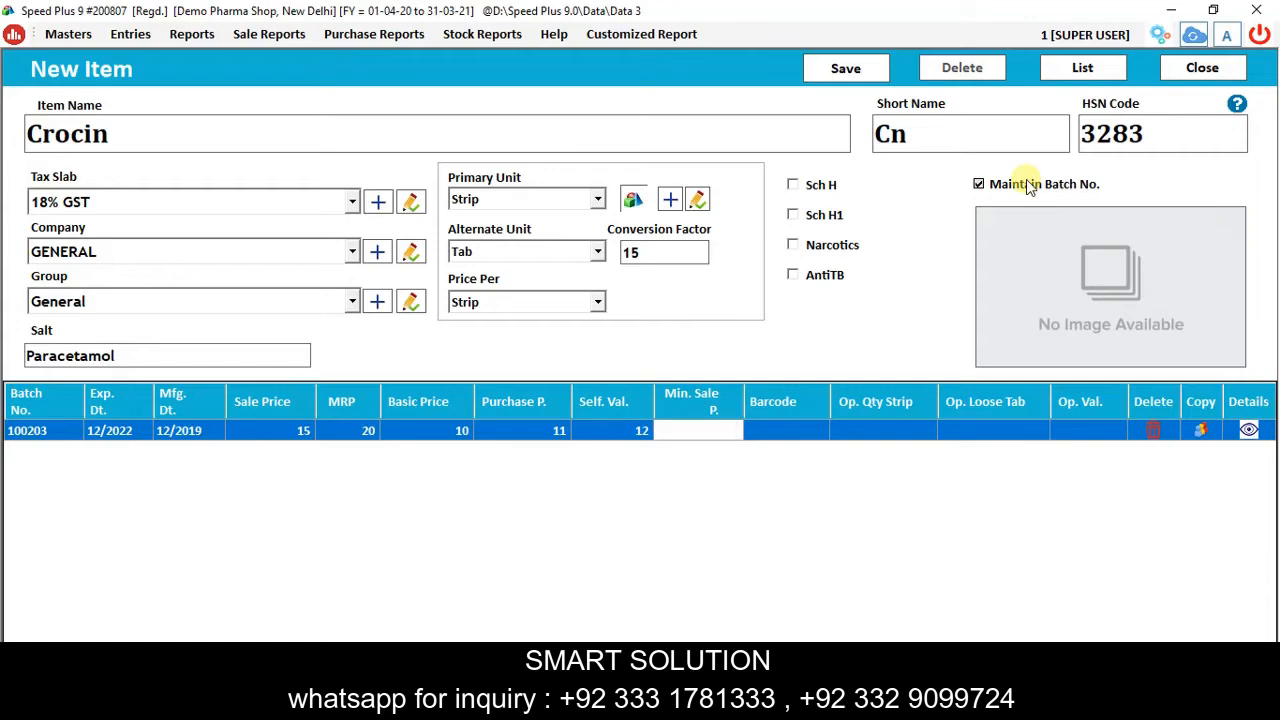
text(13)
key(Return)
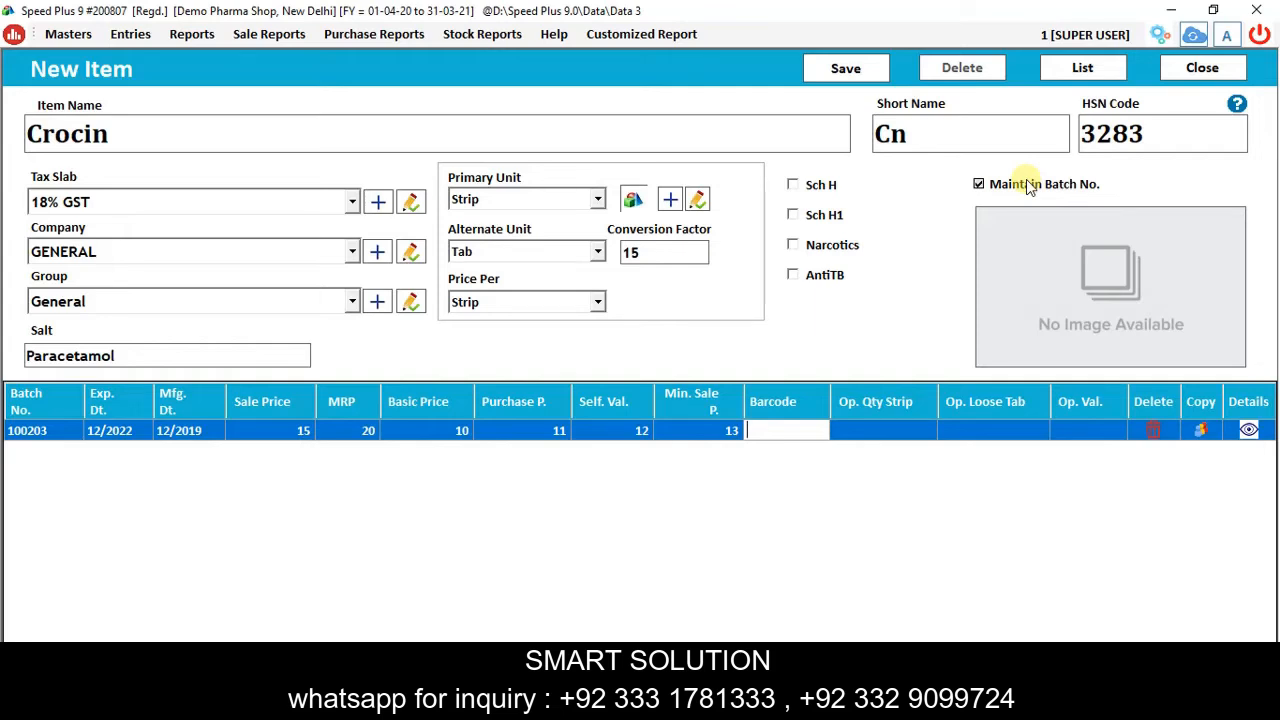
Enter opening stock of 10 strips and 5 loose tablets, then start a new batch row.
key(BackSpace)
key(BackSpace)
key(BackSpace)
key(BackSpace)
key(BackSpace)
key(BackSpace)
key(BackSpace)
key(BackSpace)
key(BackSpace)
key(BackSpace)
key(BackSpace)
key(Tab)
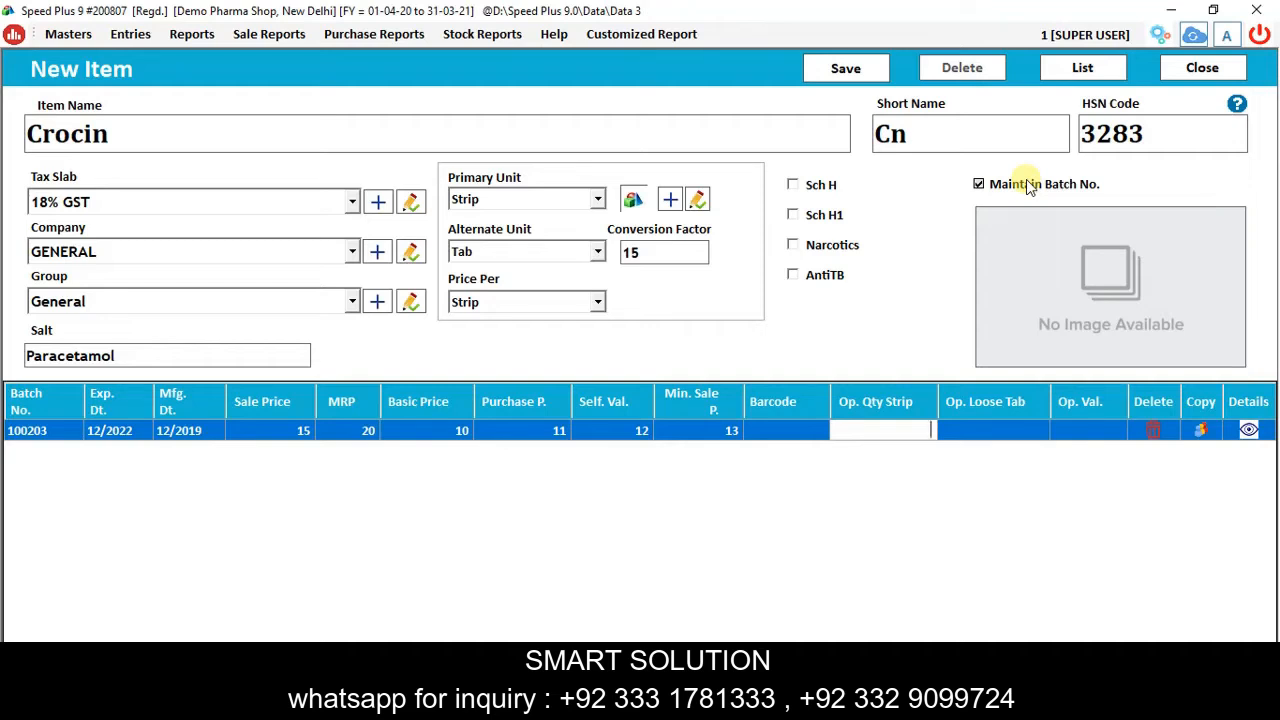
key(Tab)
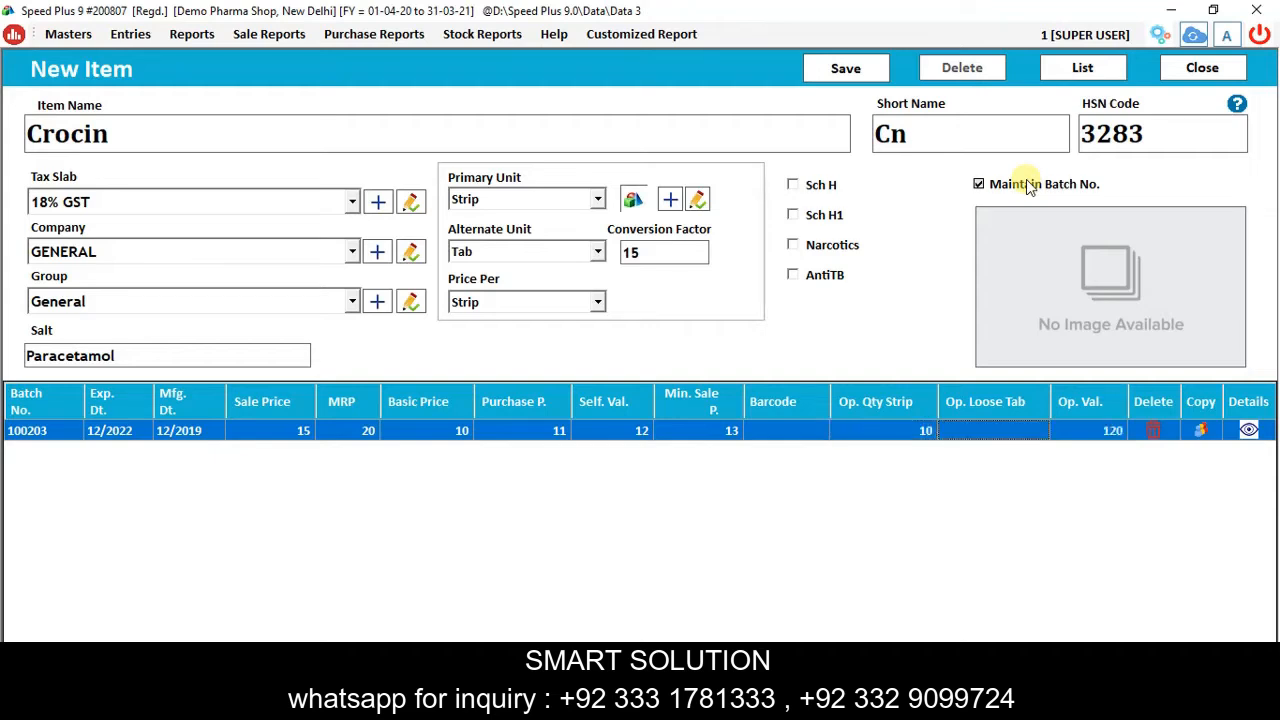
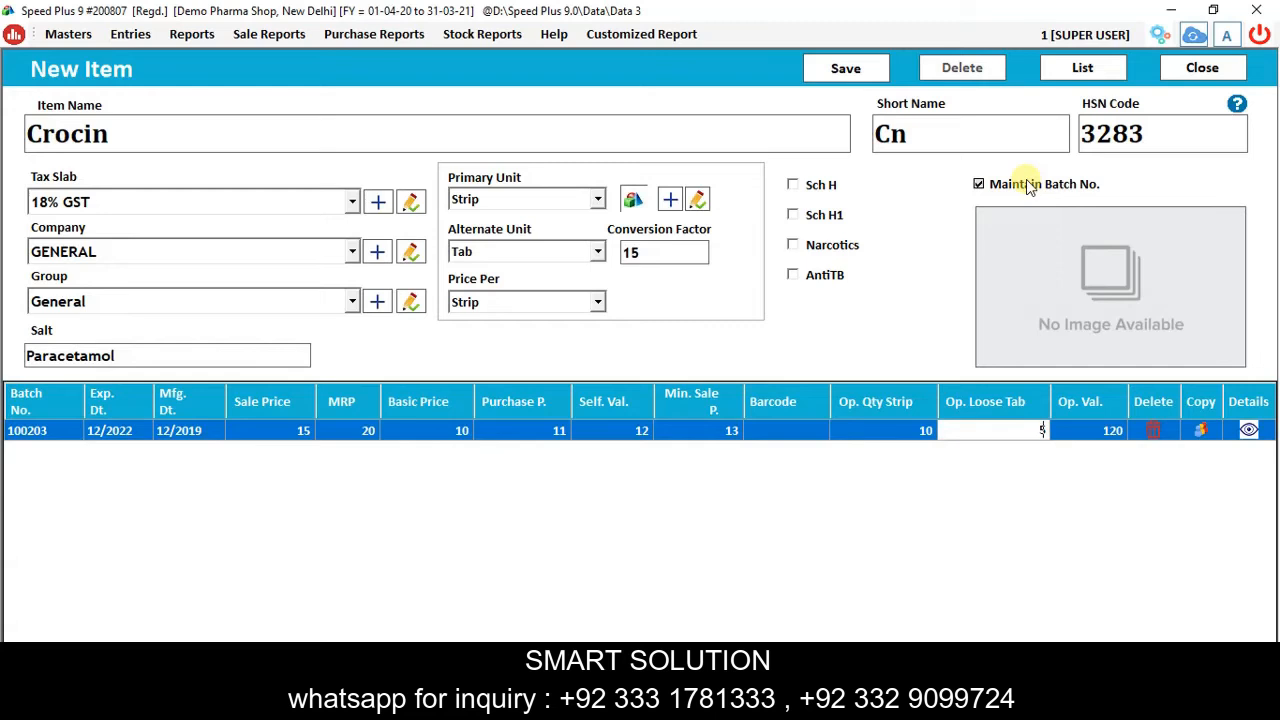
key(Tab)
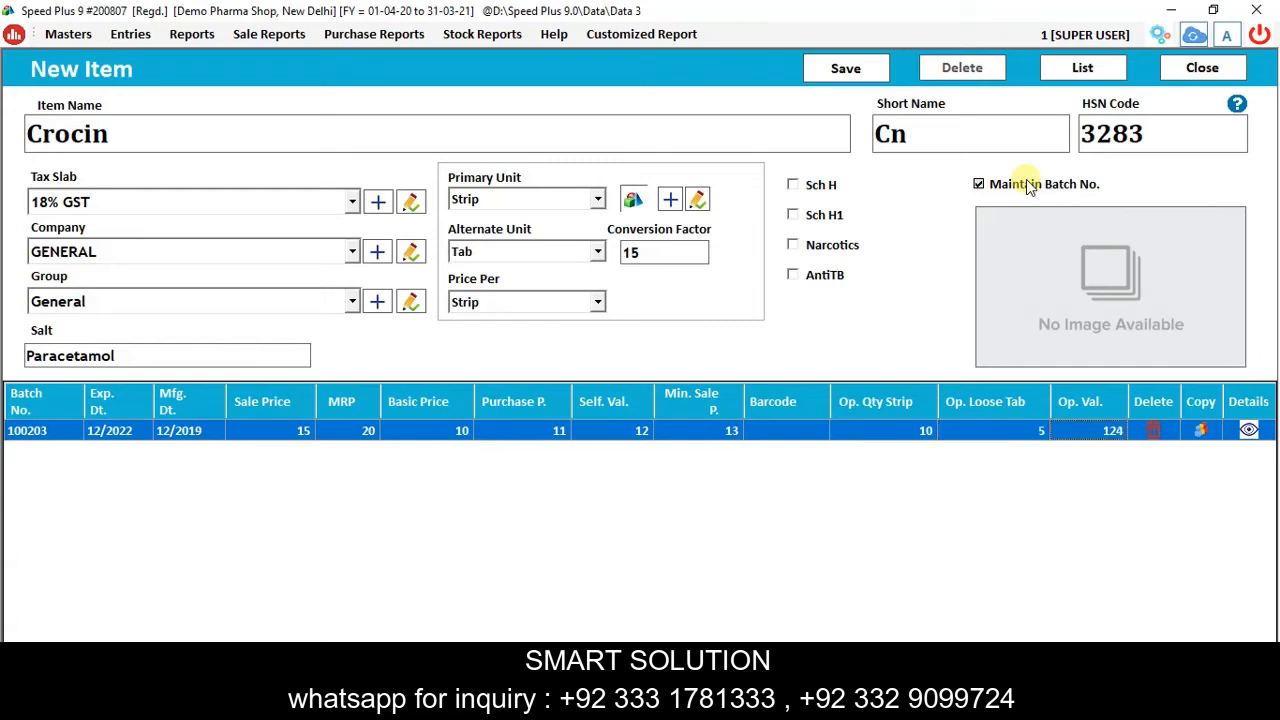
key(Return)
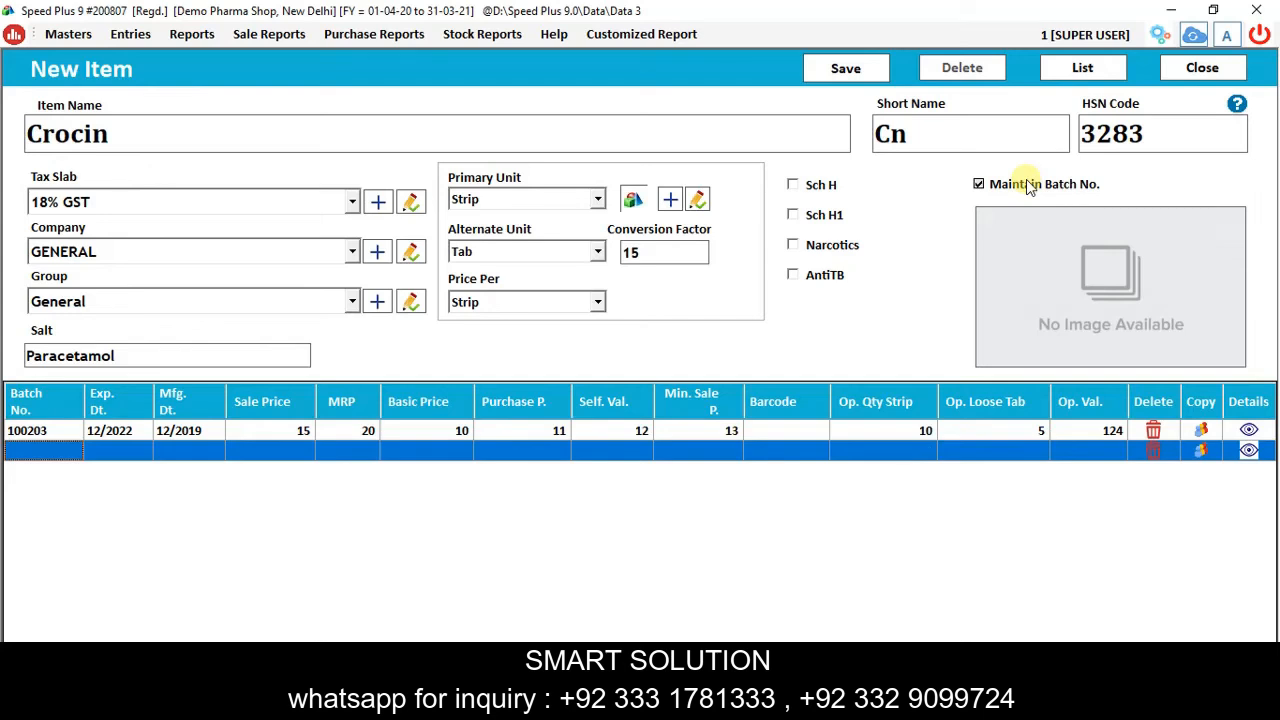
Enter batch 392884 expiring 06/2022 with MRP 25 and basic price 12.
text(392884)
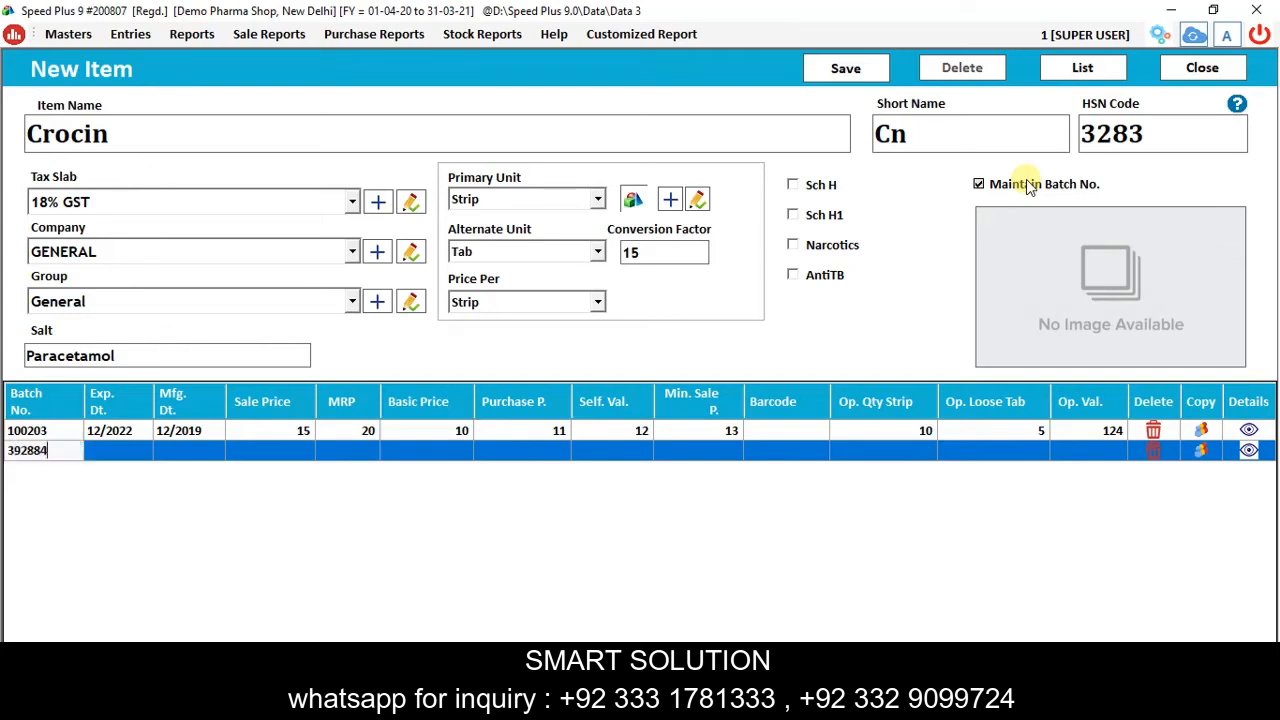
key(Tab)
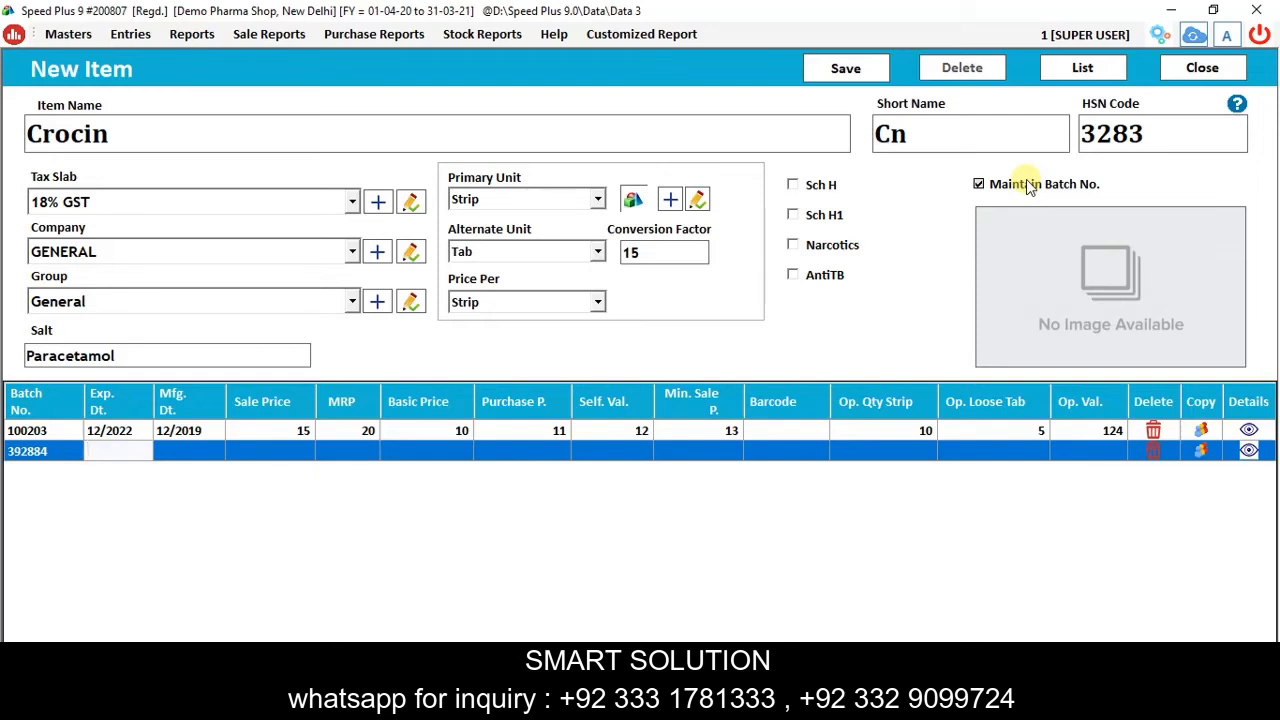
text(1)
key(BackSpace)
text(06/20)
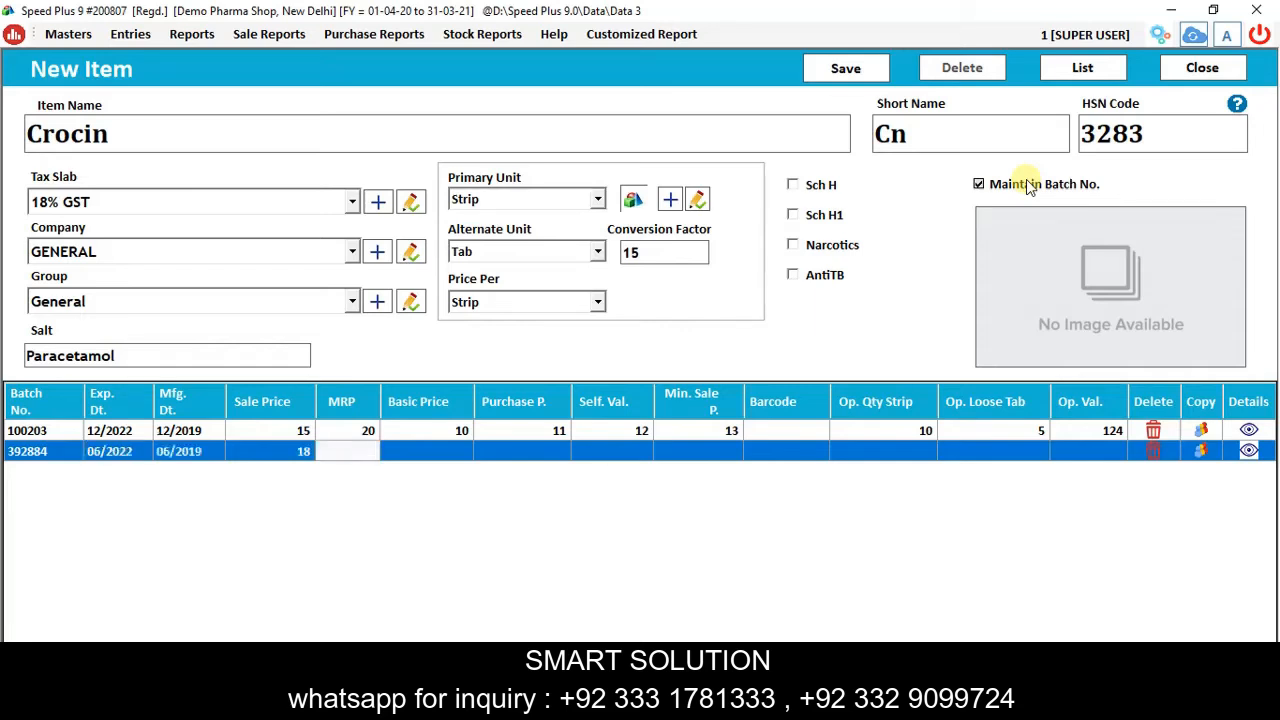
text(25)
key(Return)
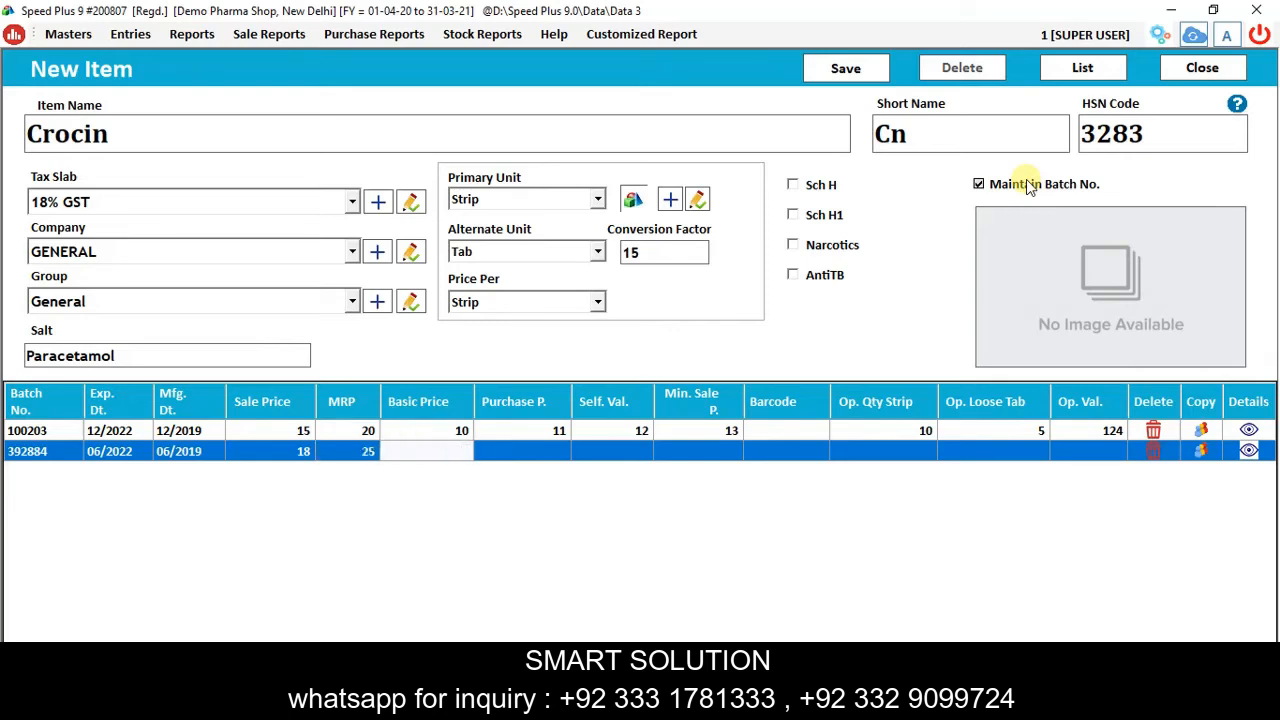
text(12)
key(Return)
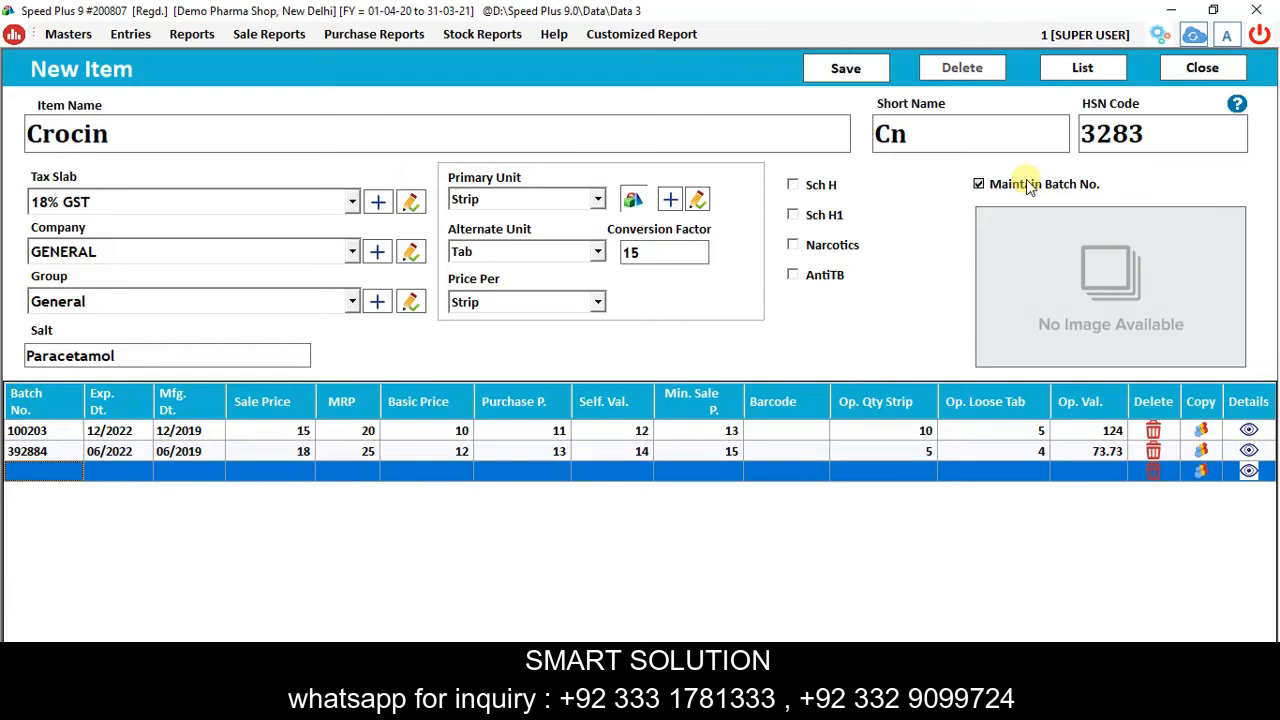
Copy batch 392884 into new Crocin batch 121221 with 20 strips and 10 tabs, then save Crocin.
click(1201, 451)
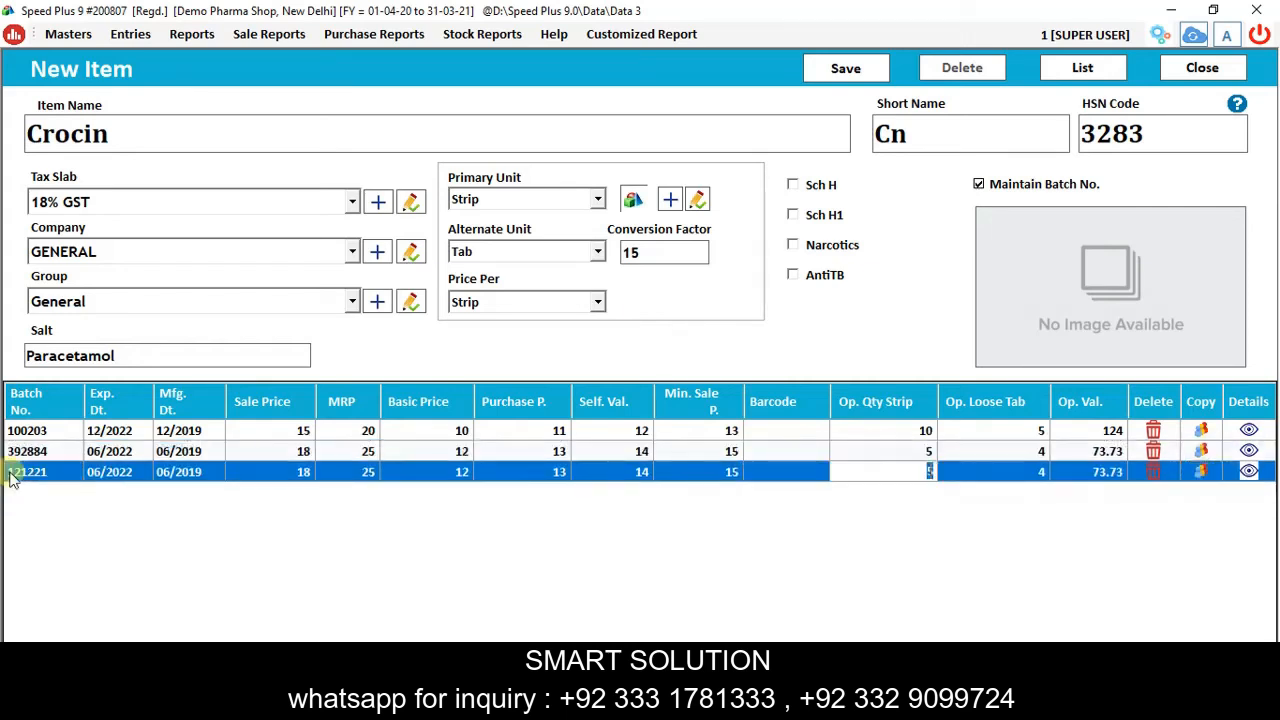
text(20)
key(Return)
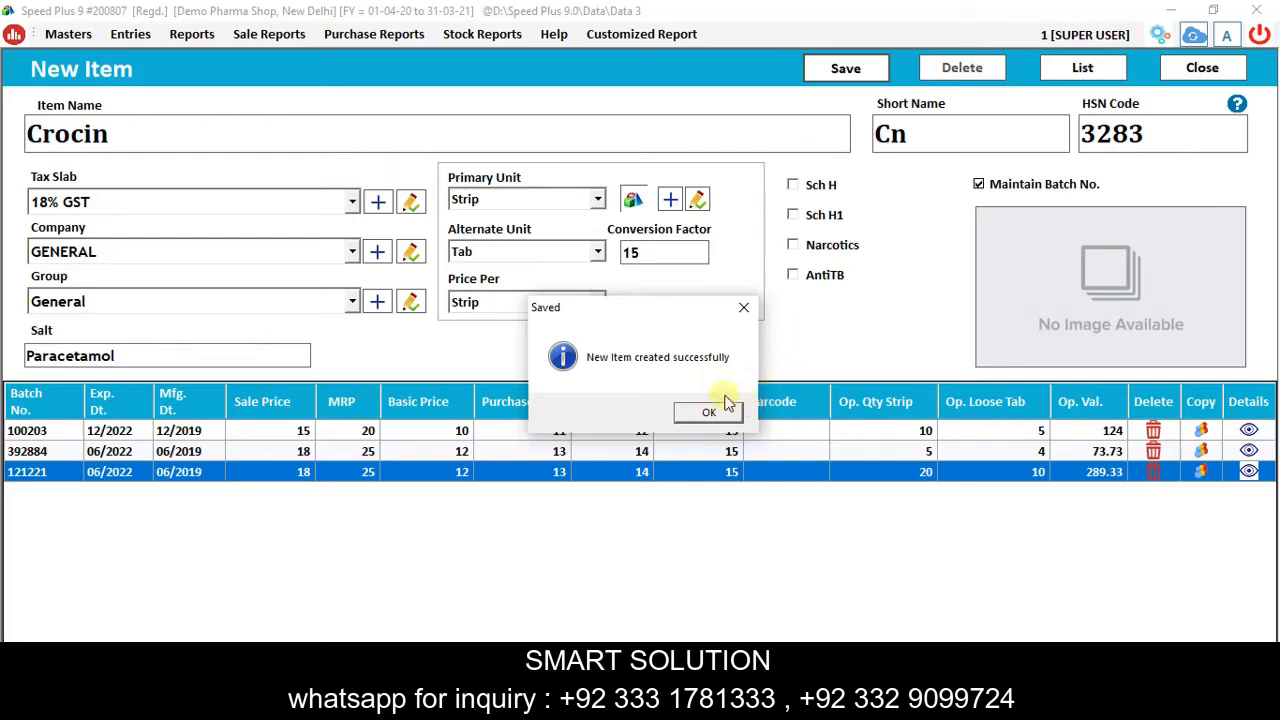
click(685, 410)
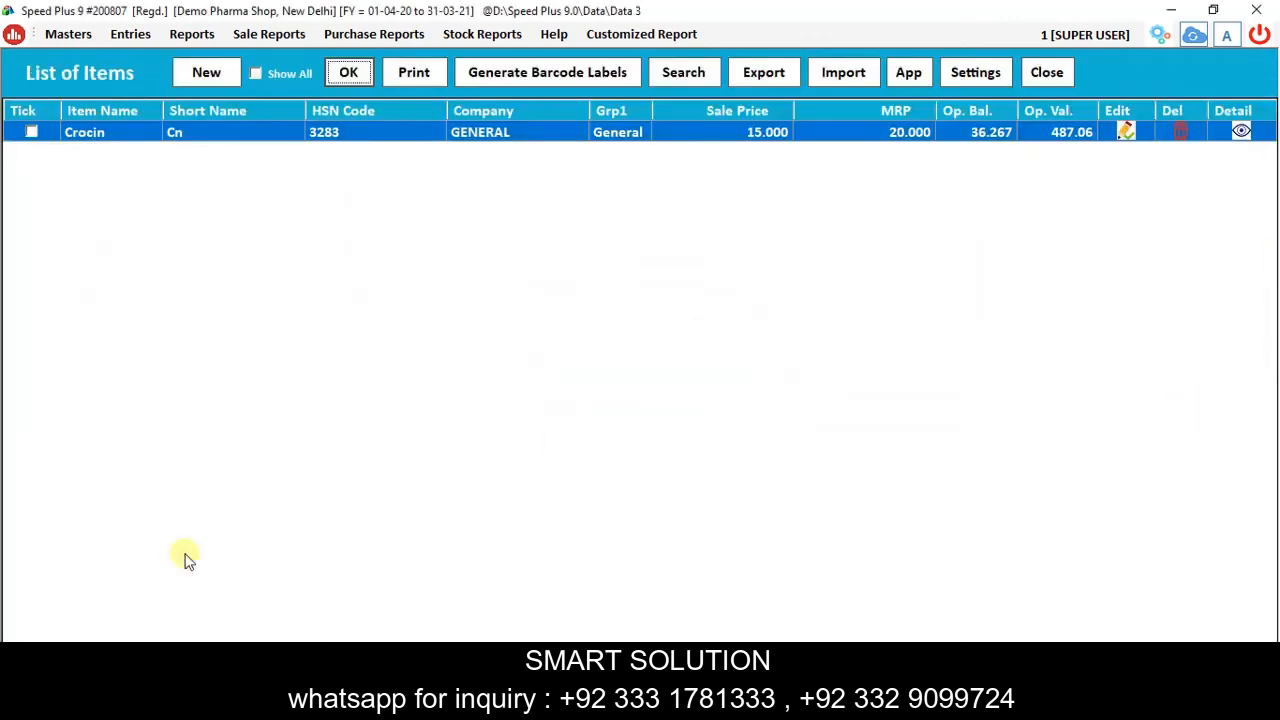
Close the item list and bring up the Point of Sale (POS) Sale Bills list for 10-08-2020.
click(1047, 72)
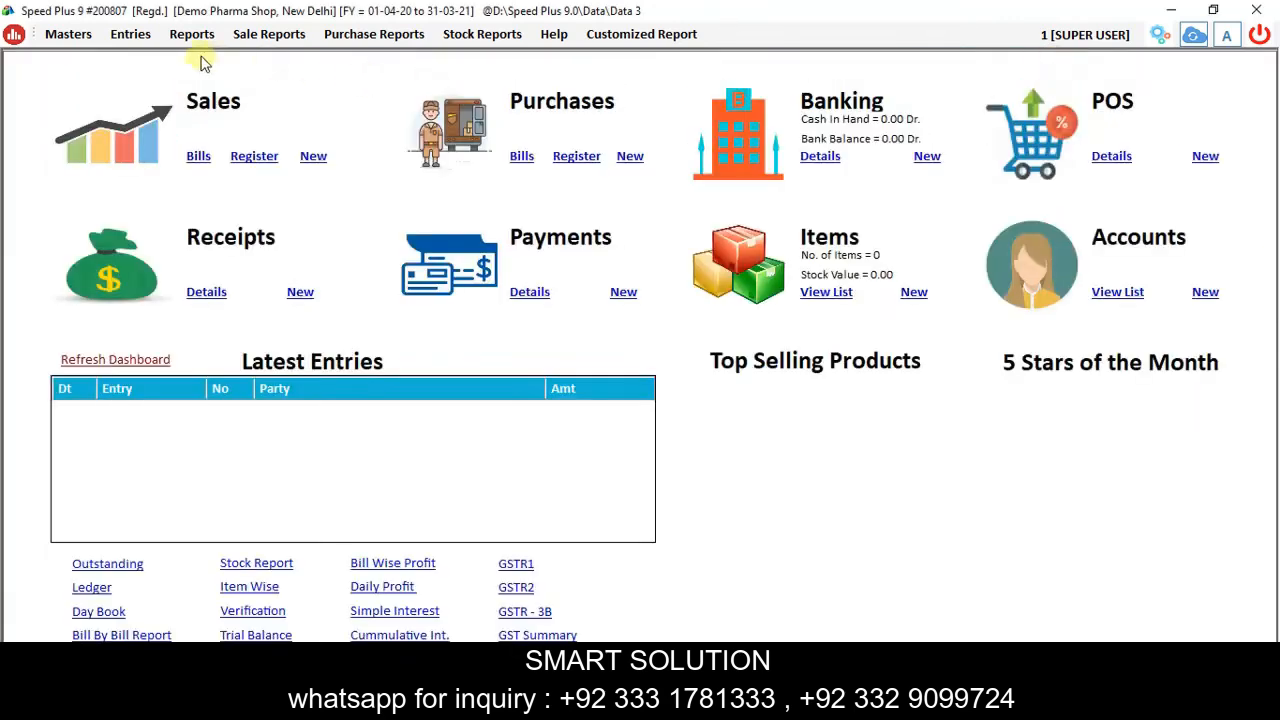
click(131, 36)
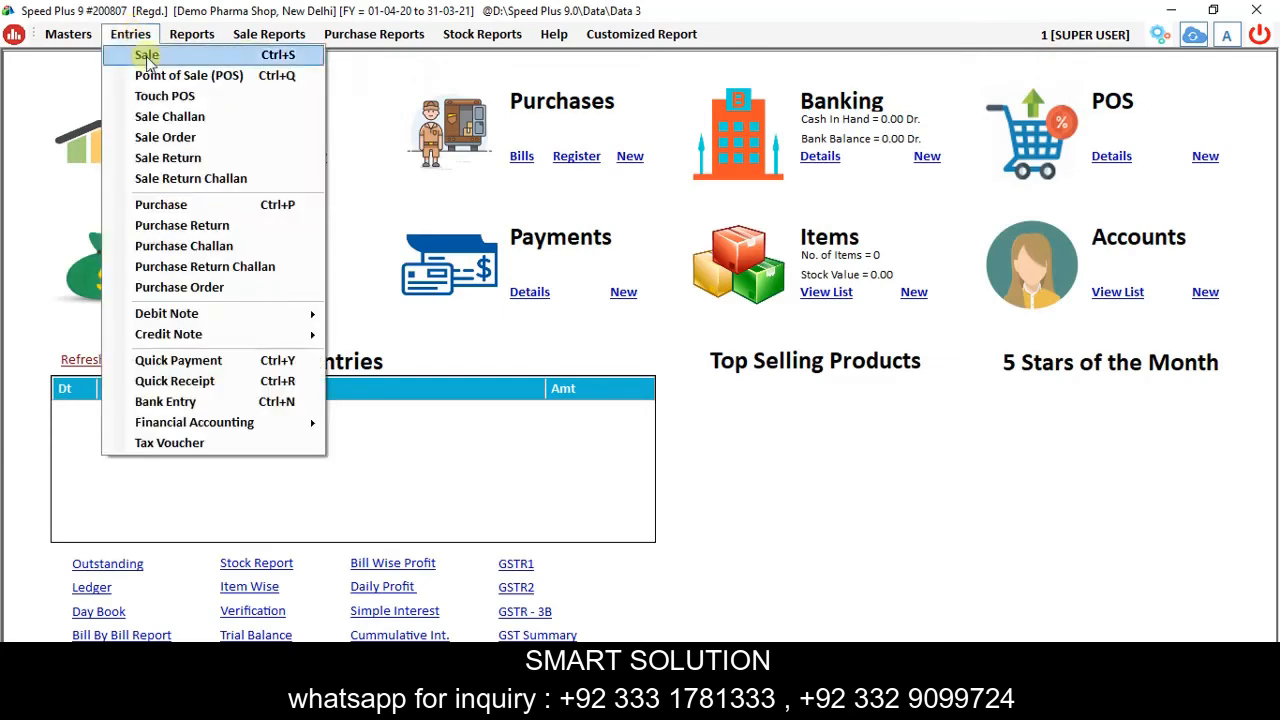
click(198, 56)
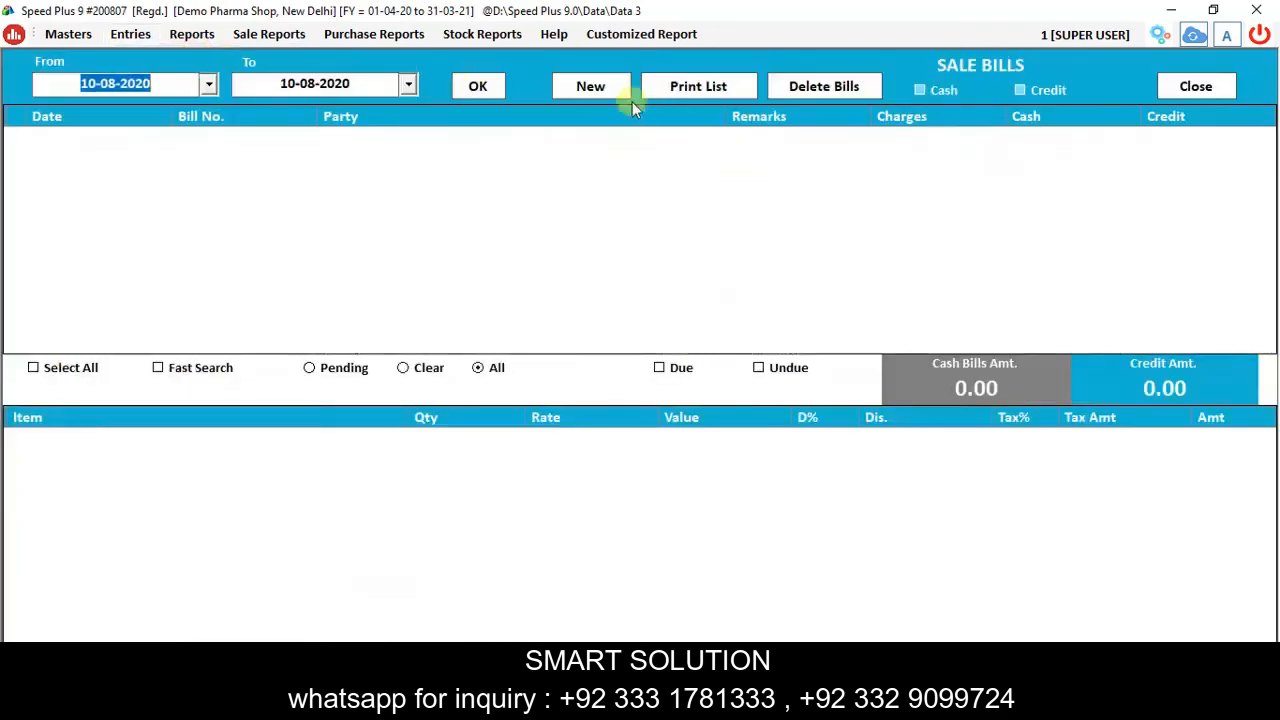
Start sale bill No. 1 and create the new customer account Lifeline Pharma as its party.
click(590, 87)
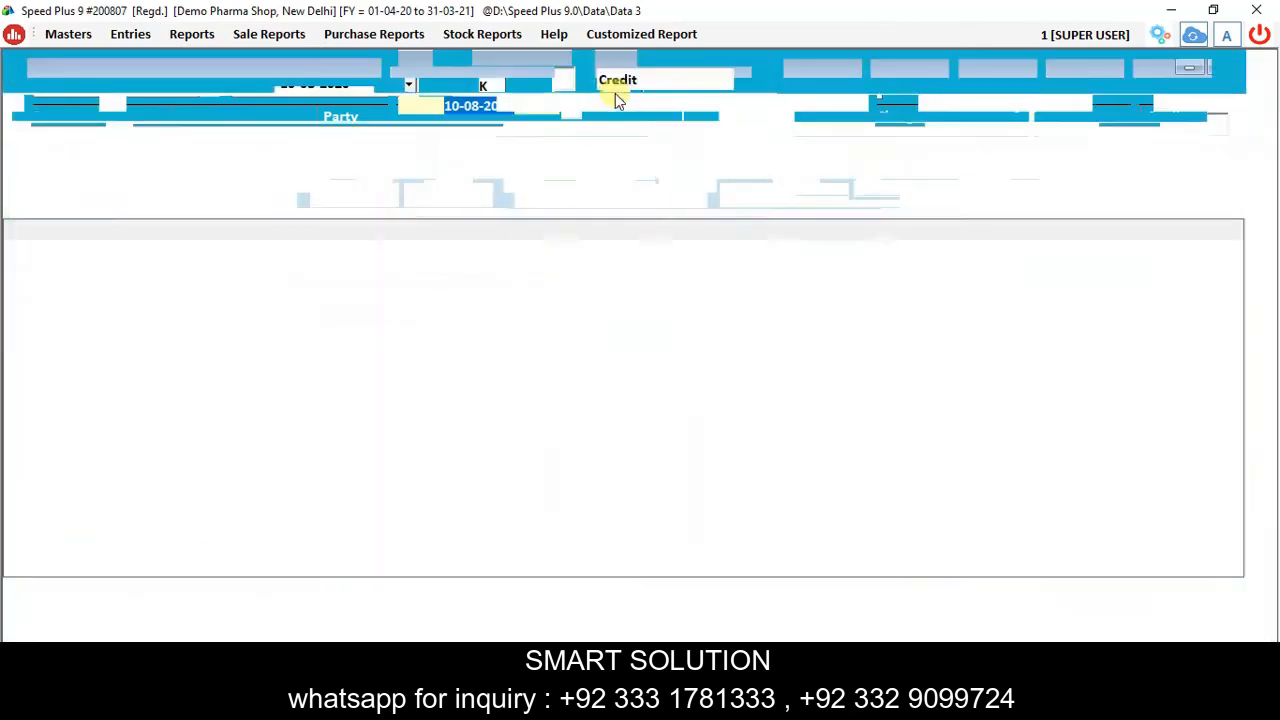
key(Return)
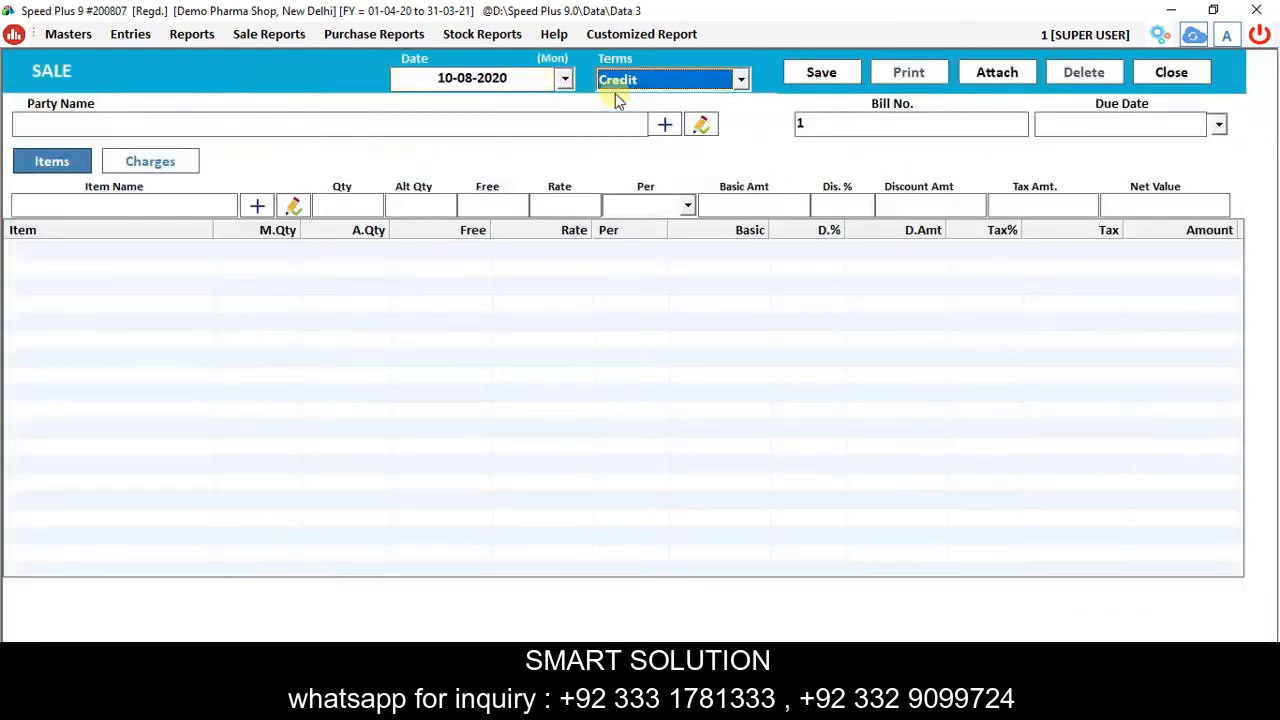
key(Return)
click(665, 124)
text(Li)
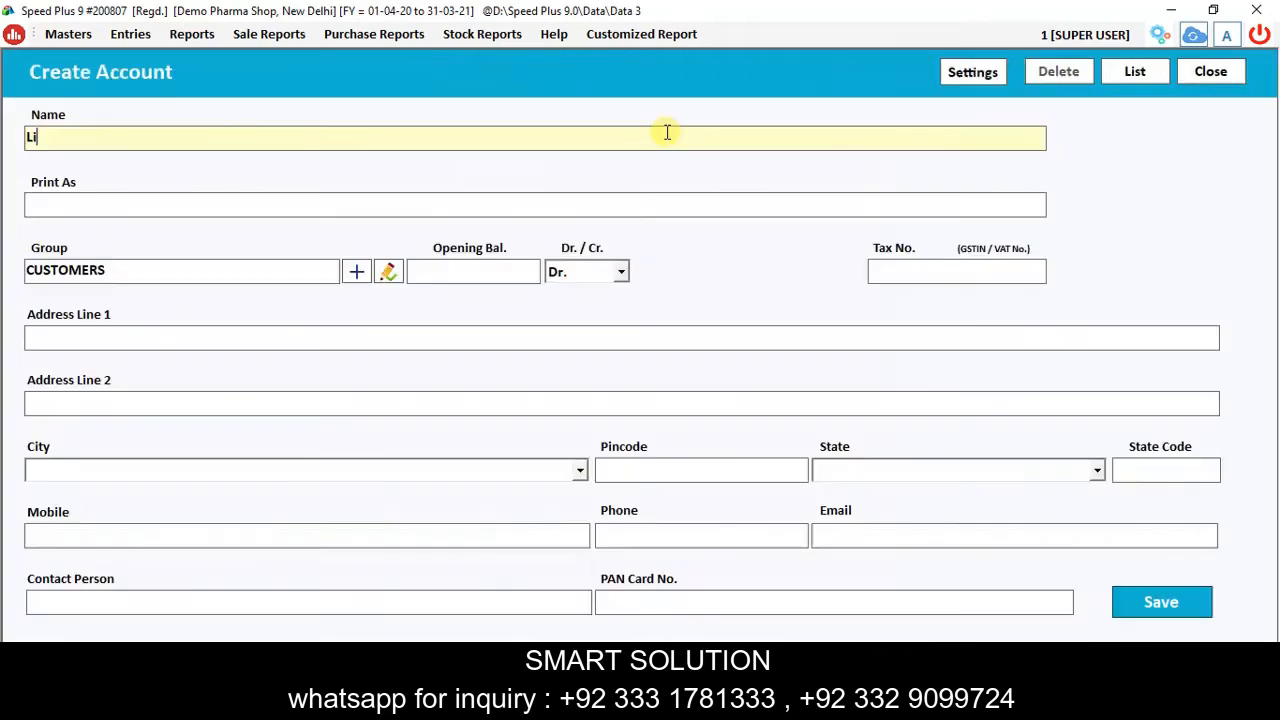
text(feline Pharma)
key(Return)
key(alt+s)
key(Return)
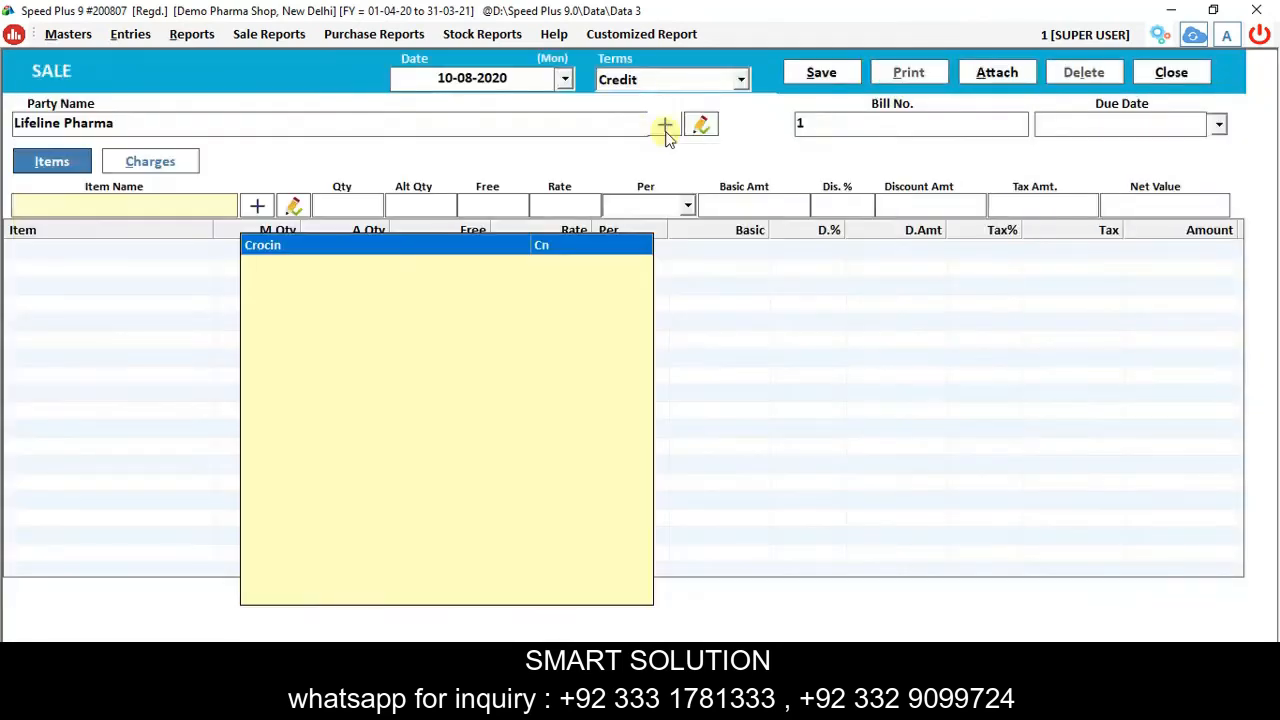
Choose Crocin and browse its batches 100203, 392884 and 121221.
key(Return)
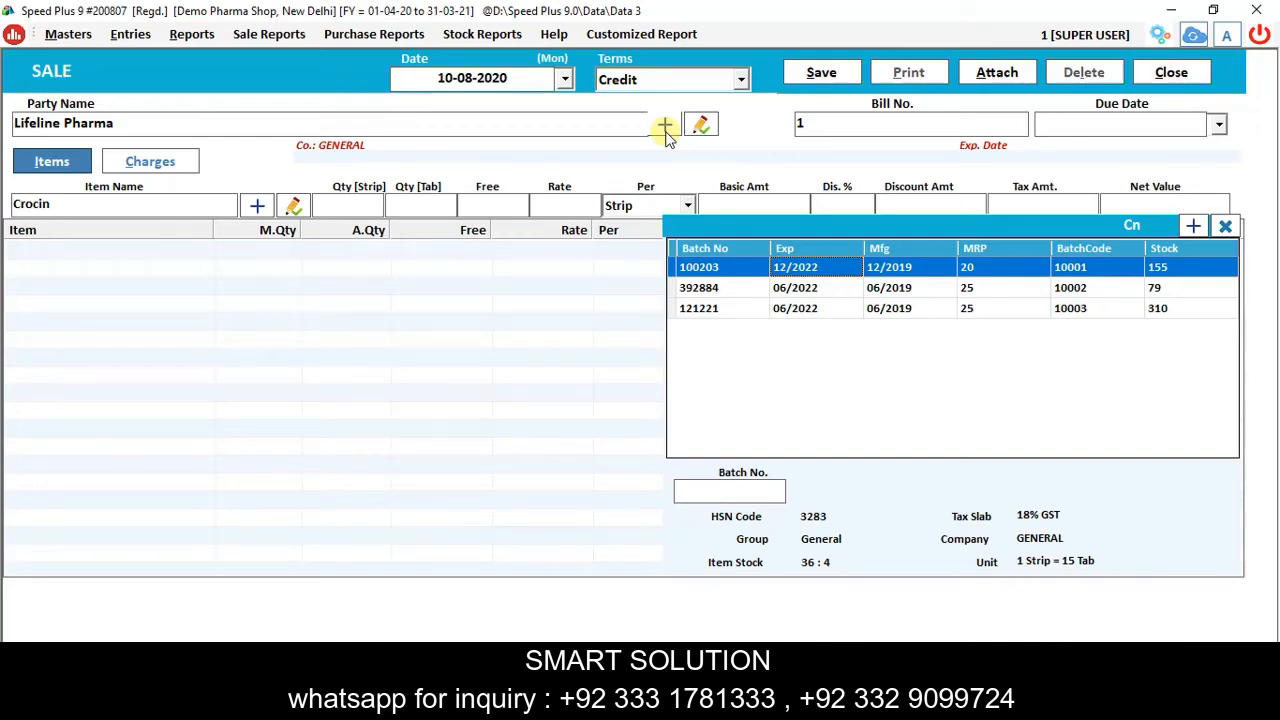
key(Down)
key(Up)
key(Down)
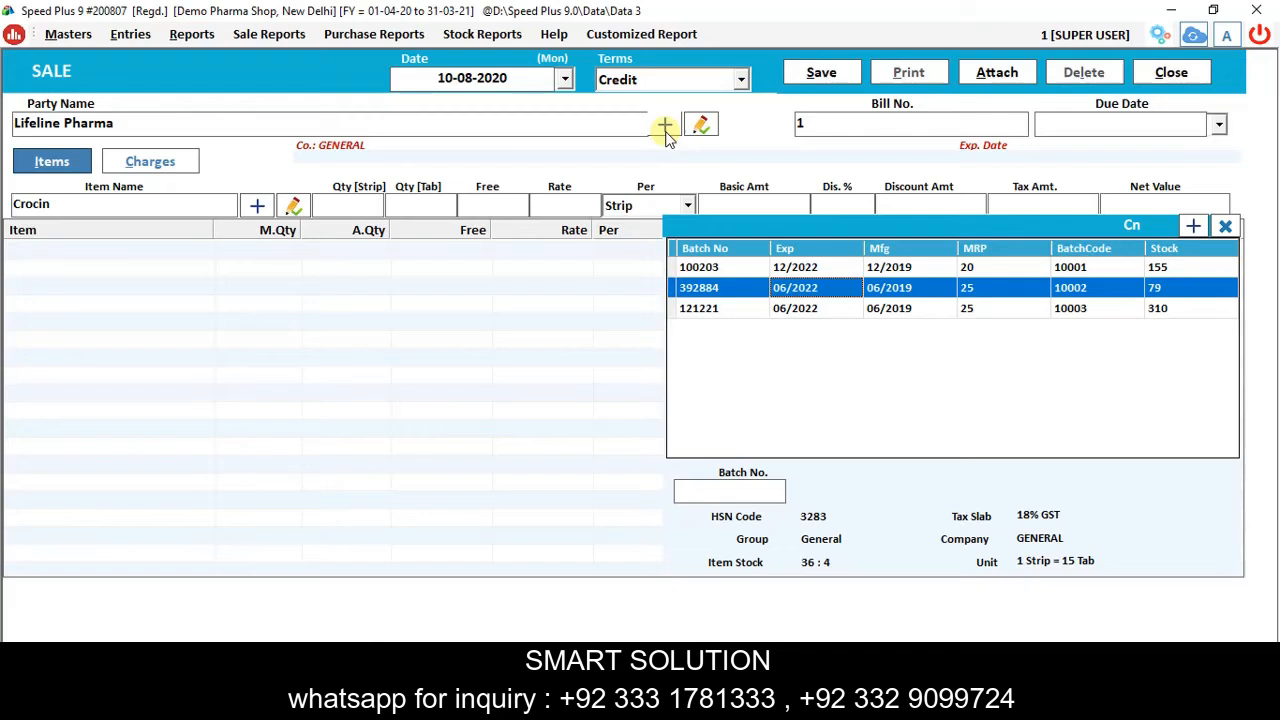
key(Down)
key(Up)
key(Up)
key(Down)
key(Down)
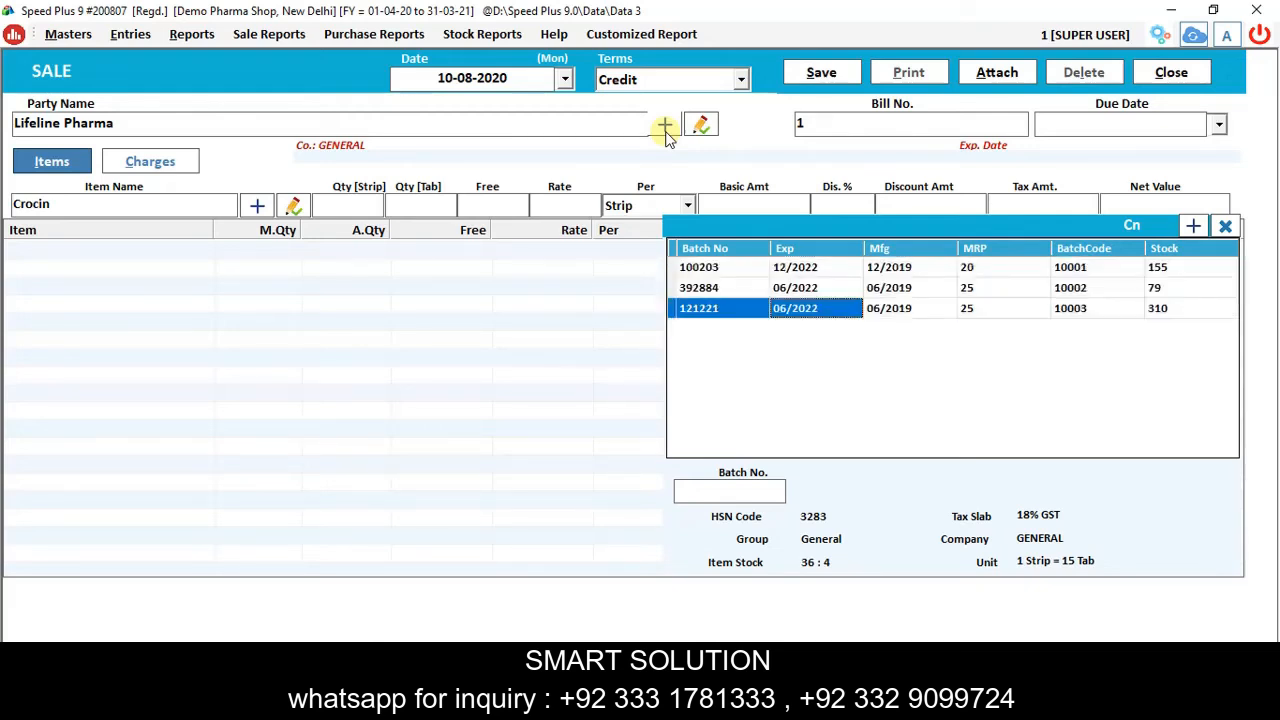
click(735, 491)
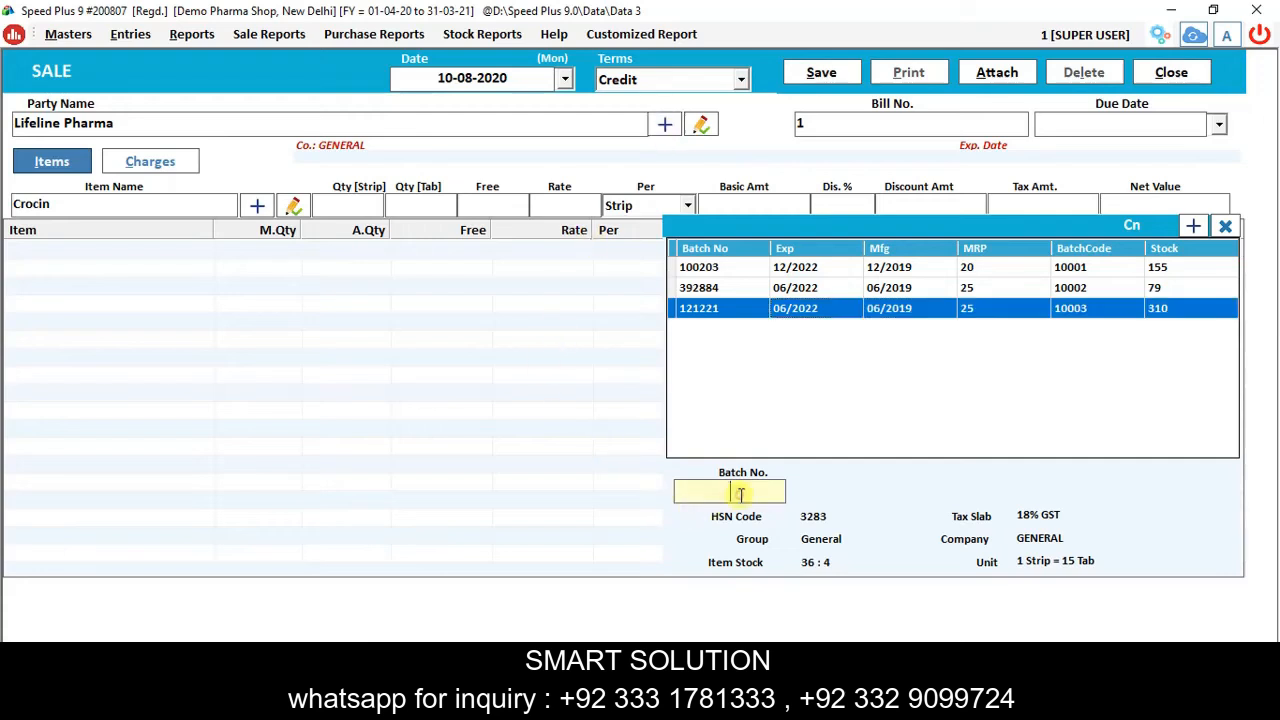
Create new Crocin batch 12355 with basic price 11 and expiry 10/2022.
text(39)
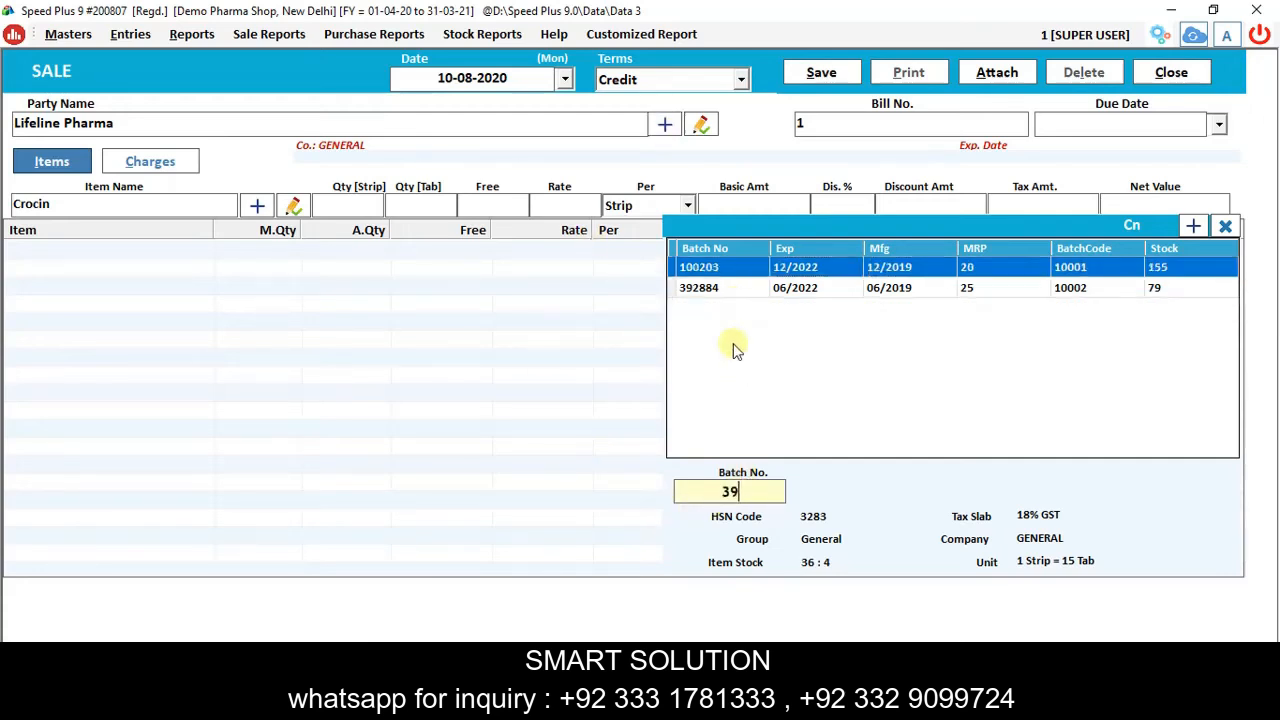
key(BackSpace)
key(BackSpace)
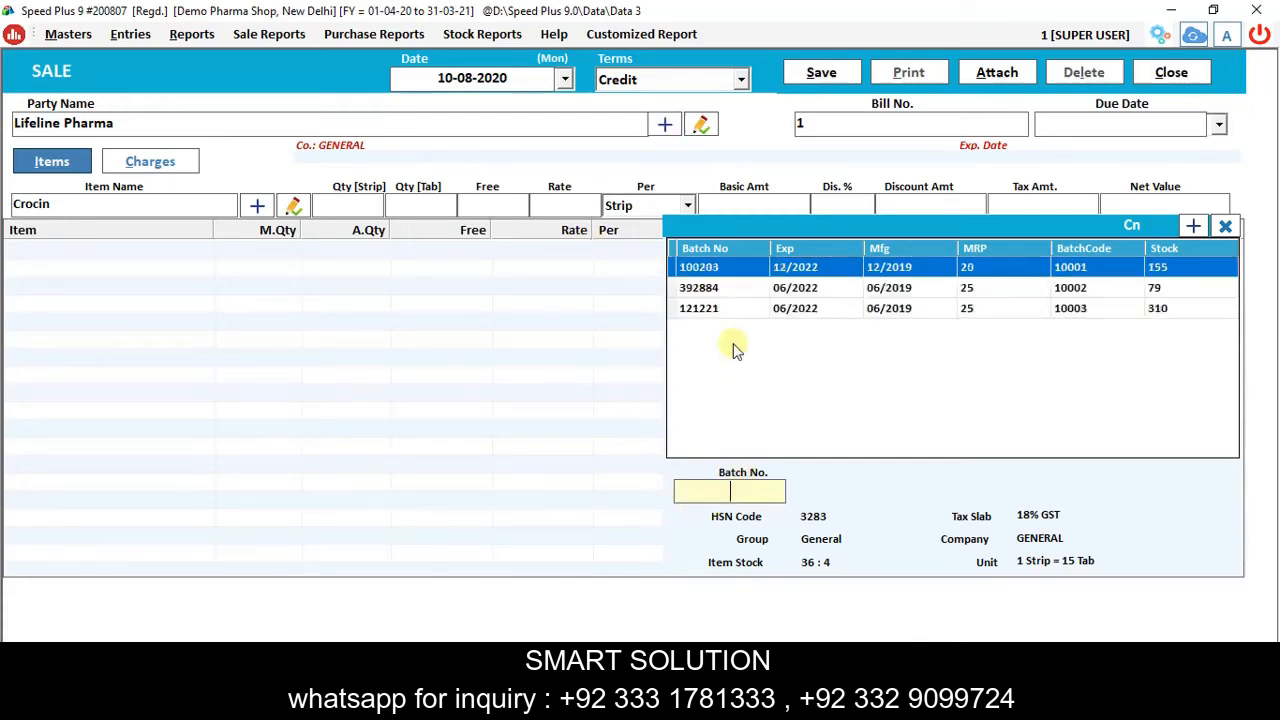
click(1193, 225)
click(828, 455)
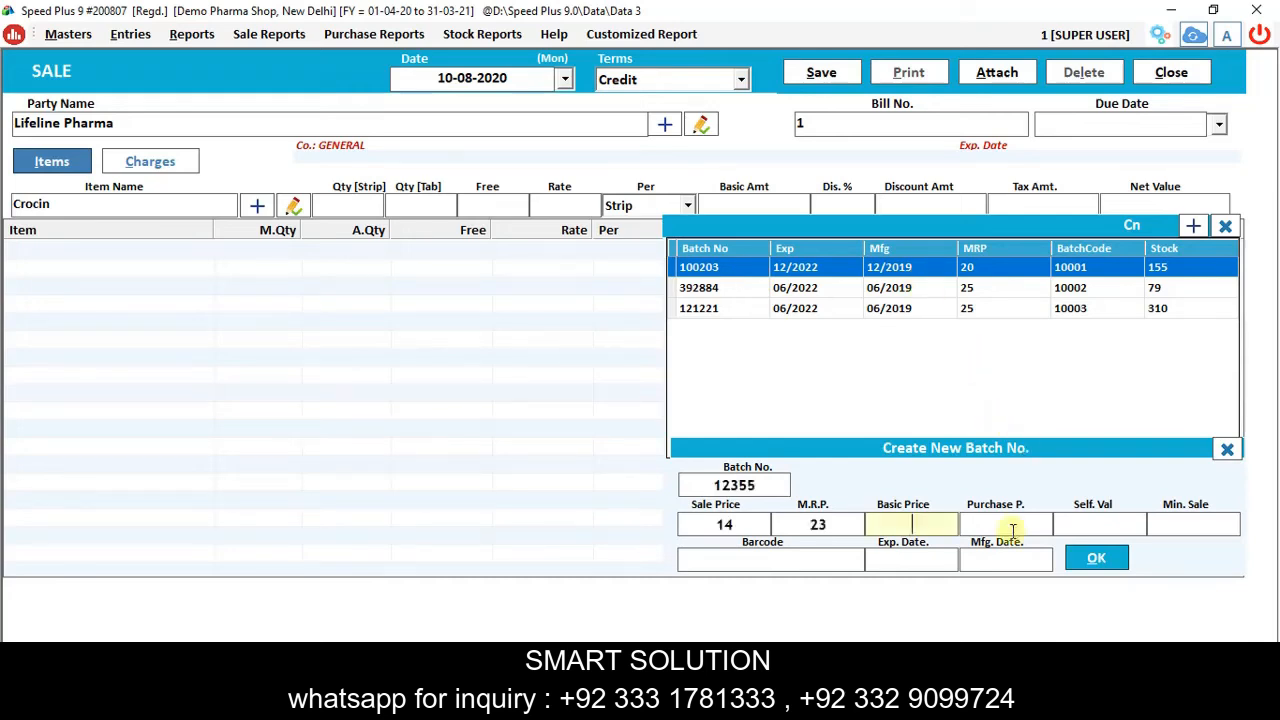
text(11)
key(Return)
key(Return)
key(Return)
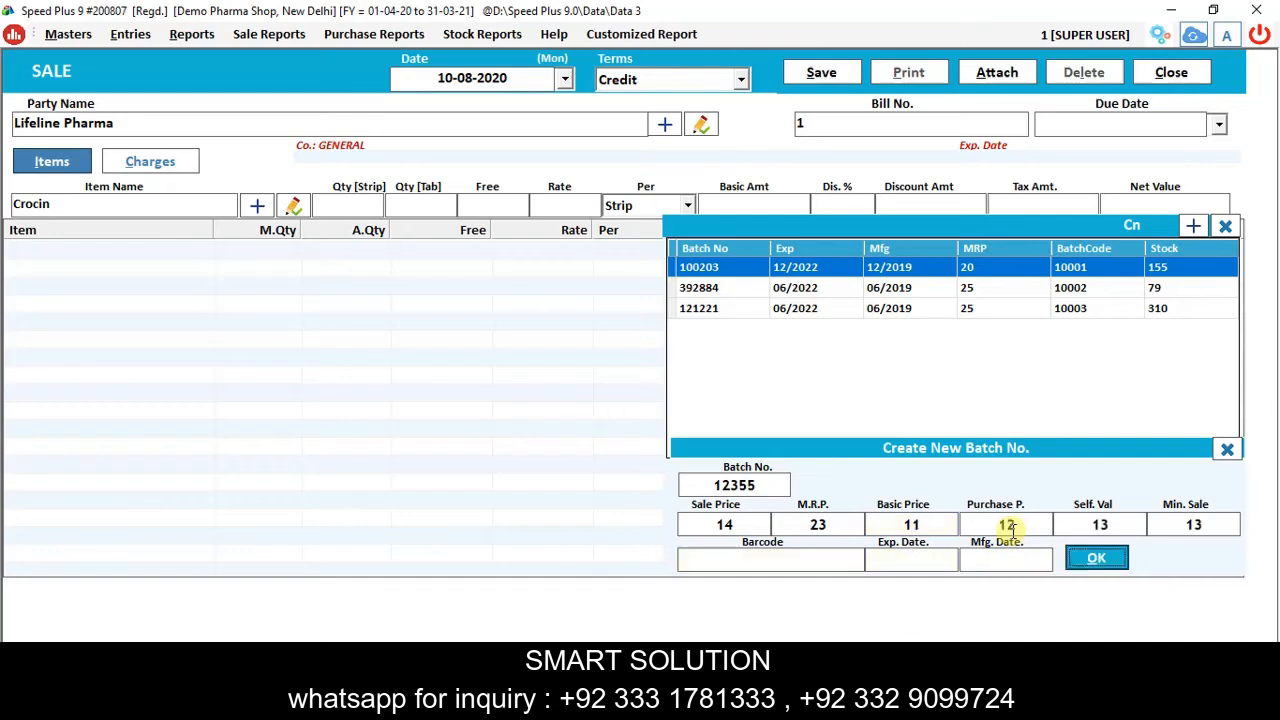
text(10/2022)
key(Return)
key(Return)
key(Return)
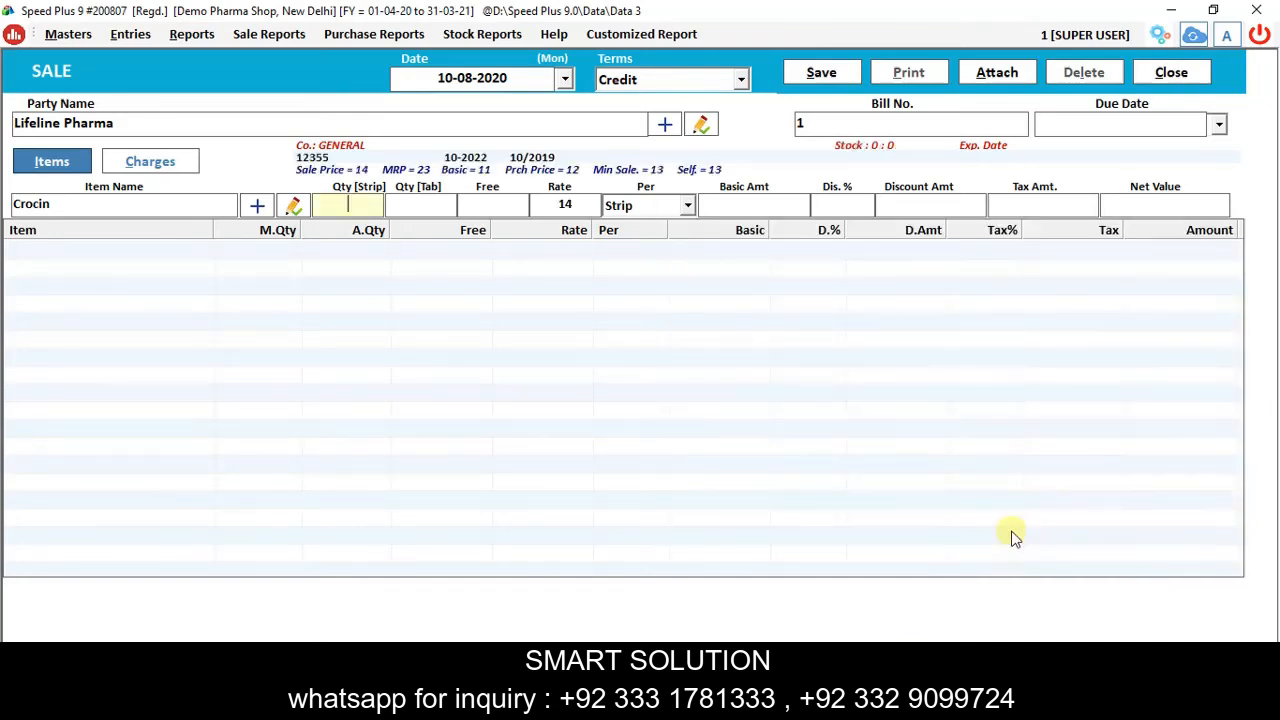
Enter 2 strips for batch 12355 and add the line, net value 33.00.
text(2)
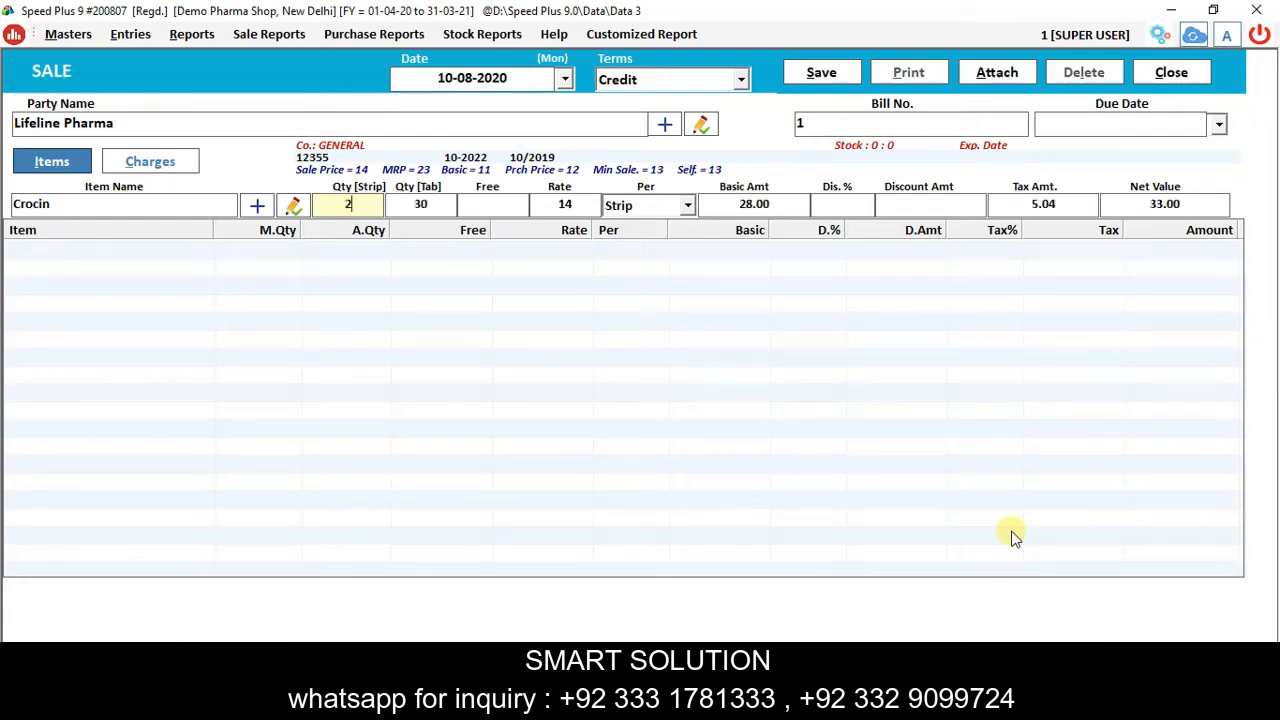
key(Return)
key(Return)
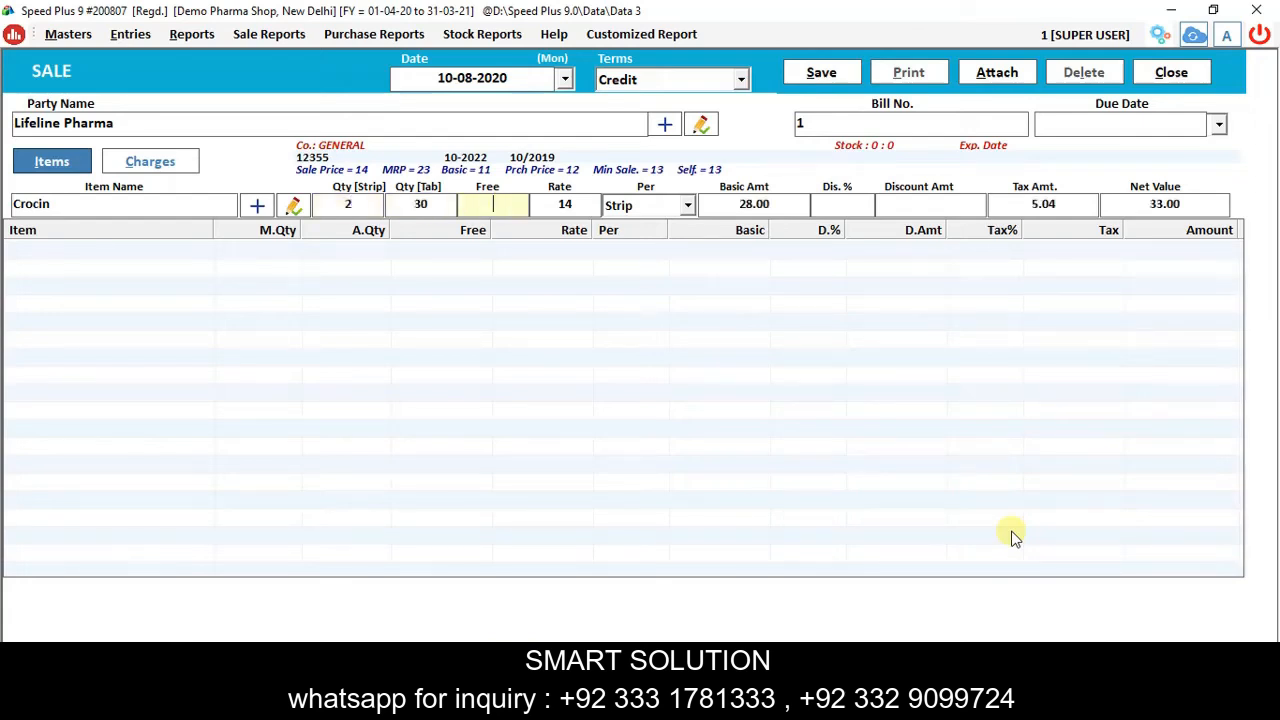
key(Return)
key(Return)
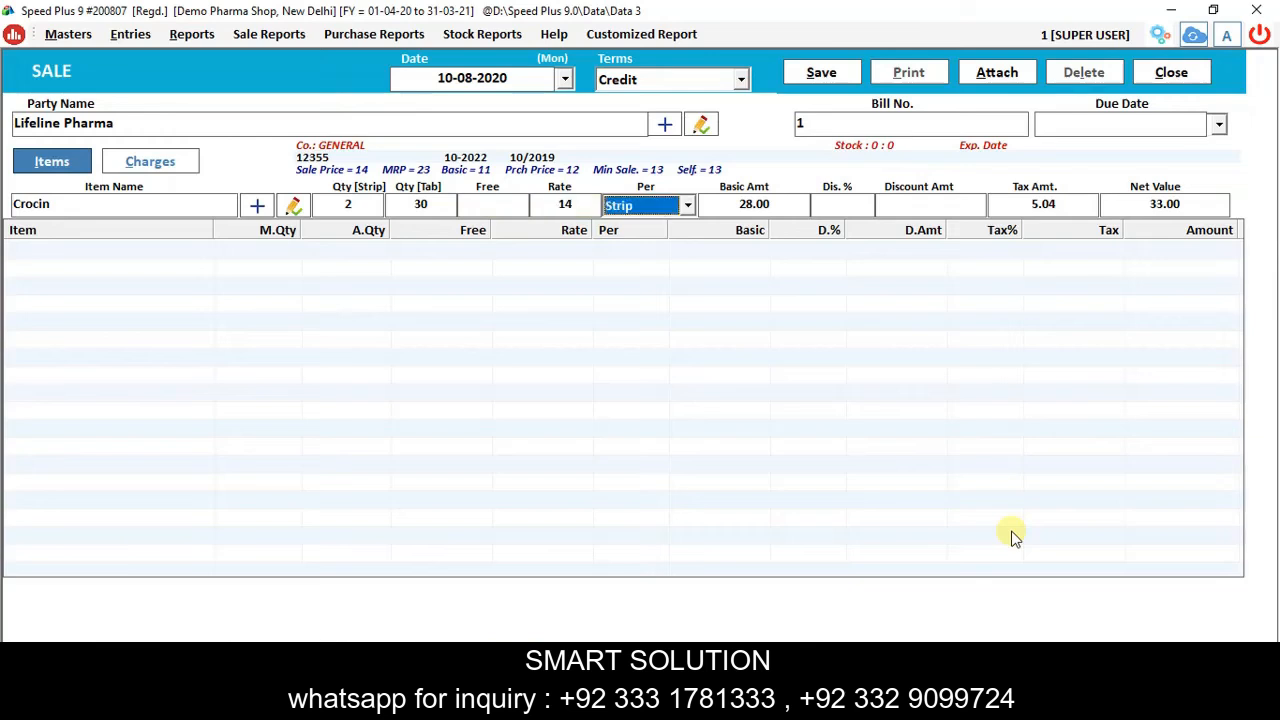
key(Return)
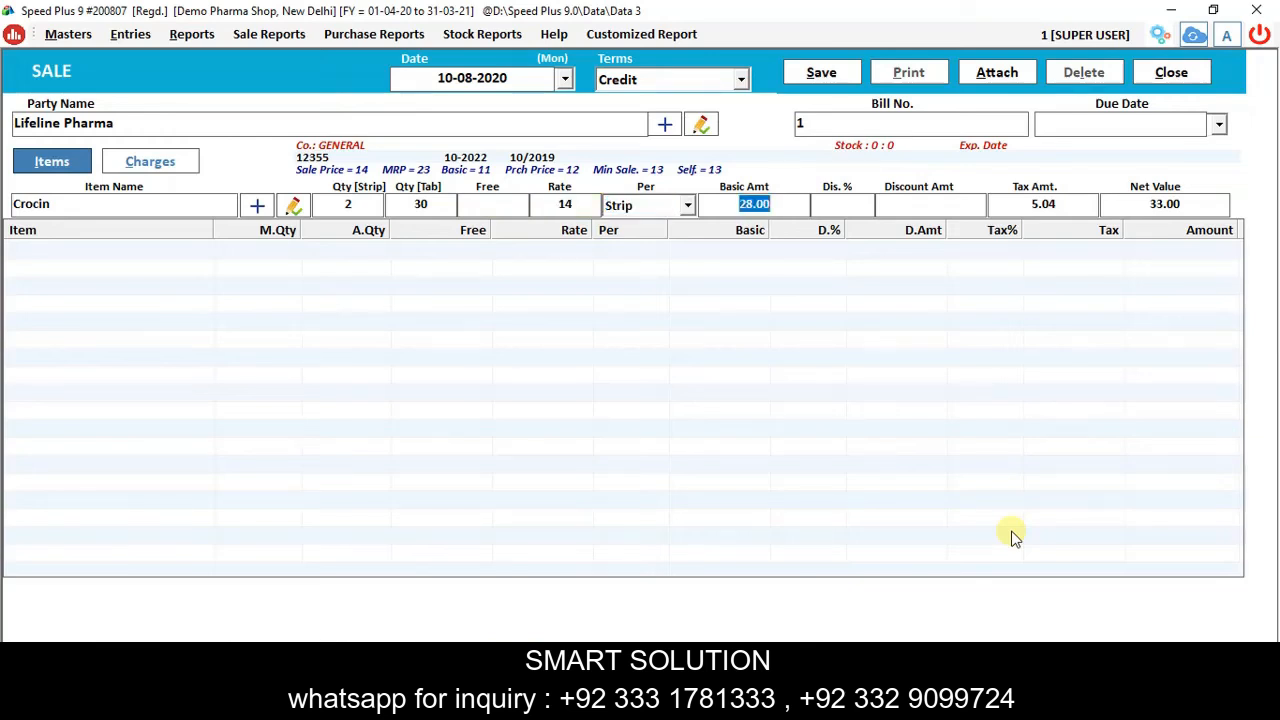
key(Return)
key(Return)
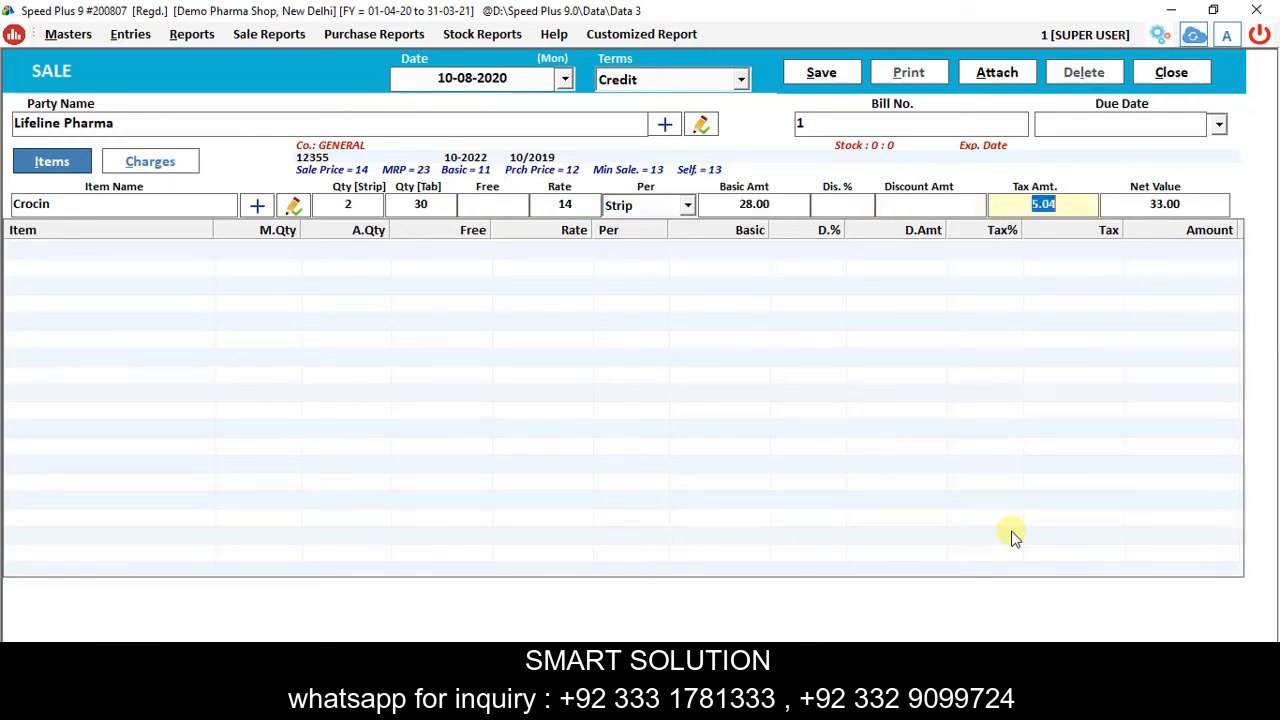
key(Return)
key(Return)
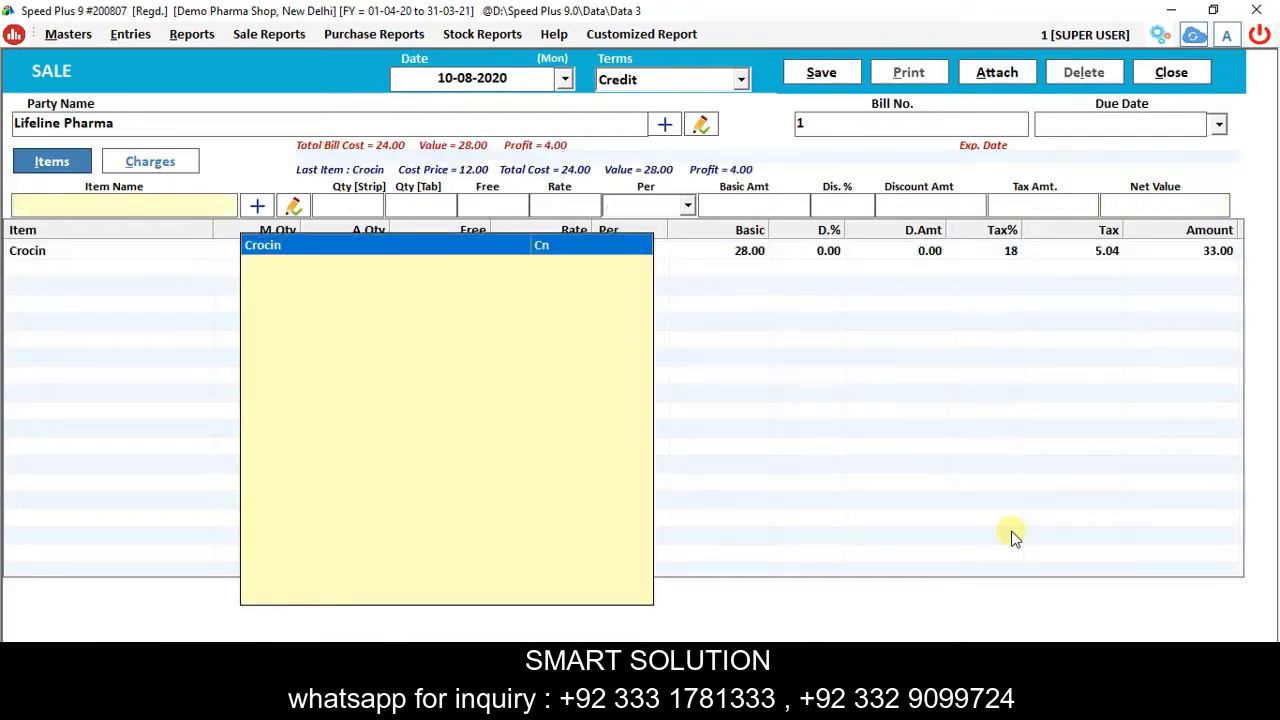
Pick Crocin batch 121221 and enter a quantity of 6 strips.
key(Return)
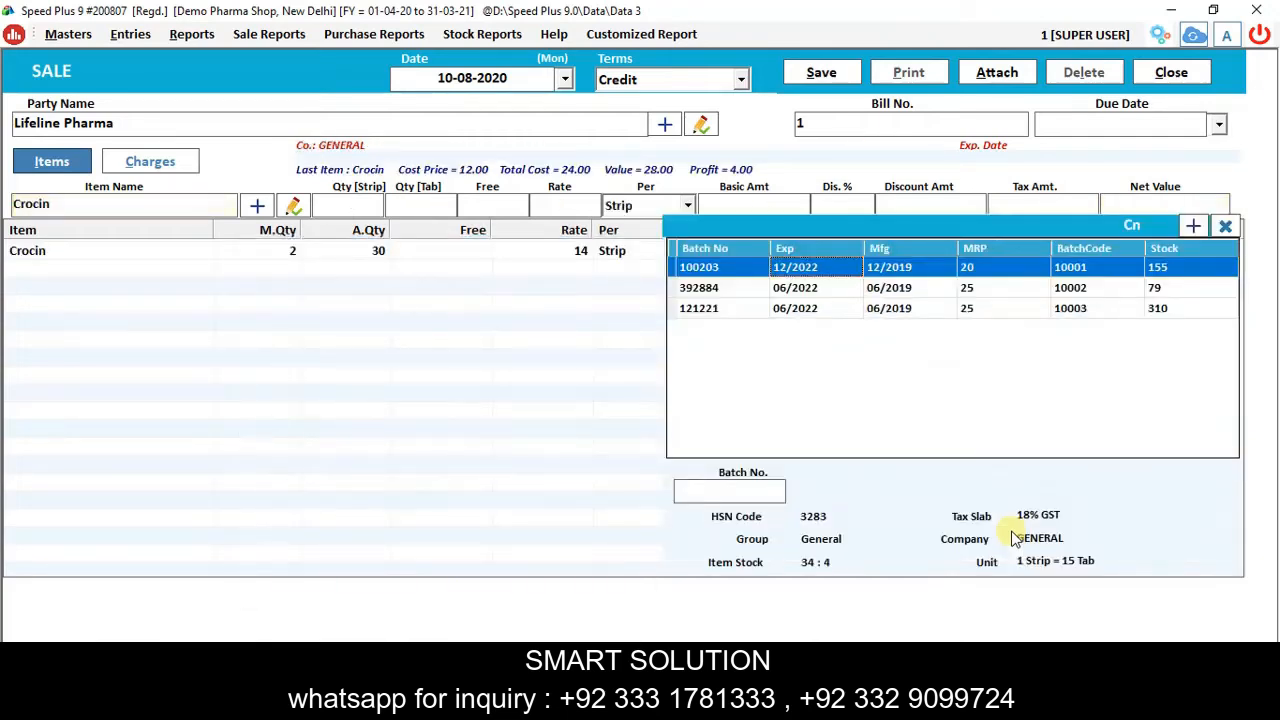
key(Down)
key(Down)
key(Up)
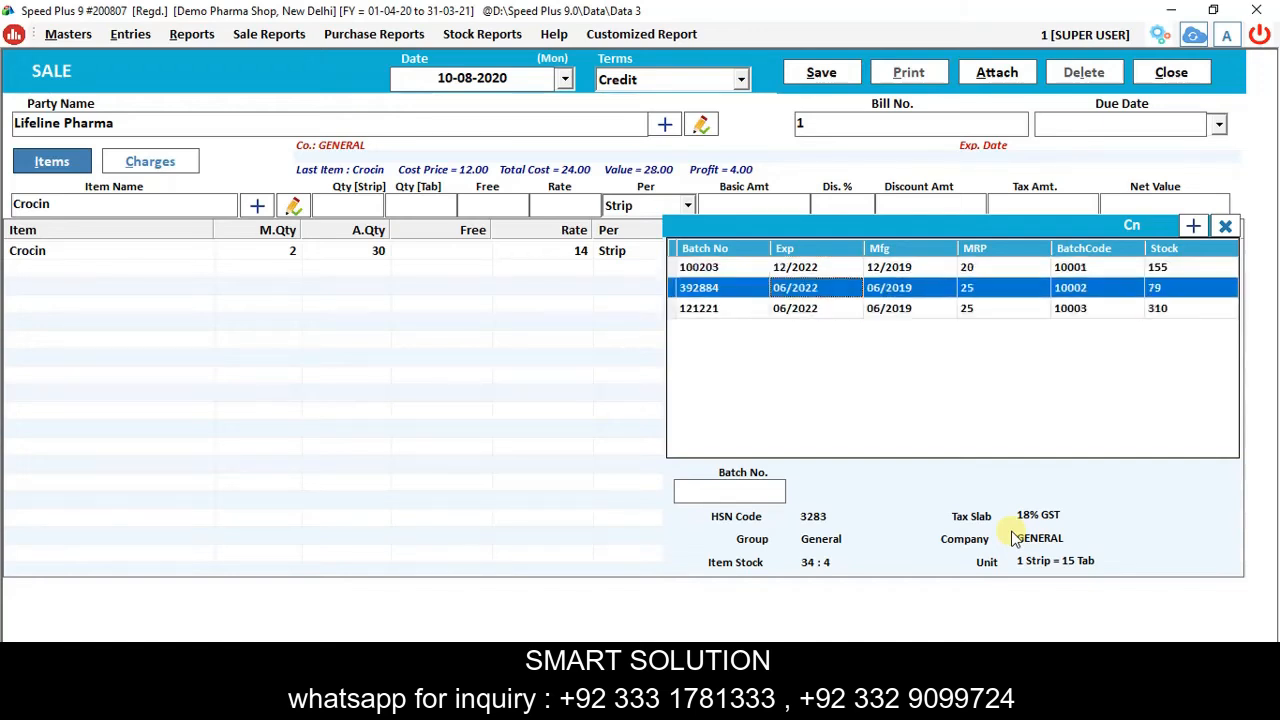
key(Down)
key(Return)
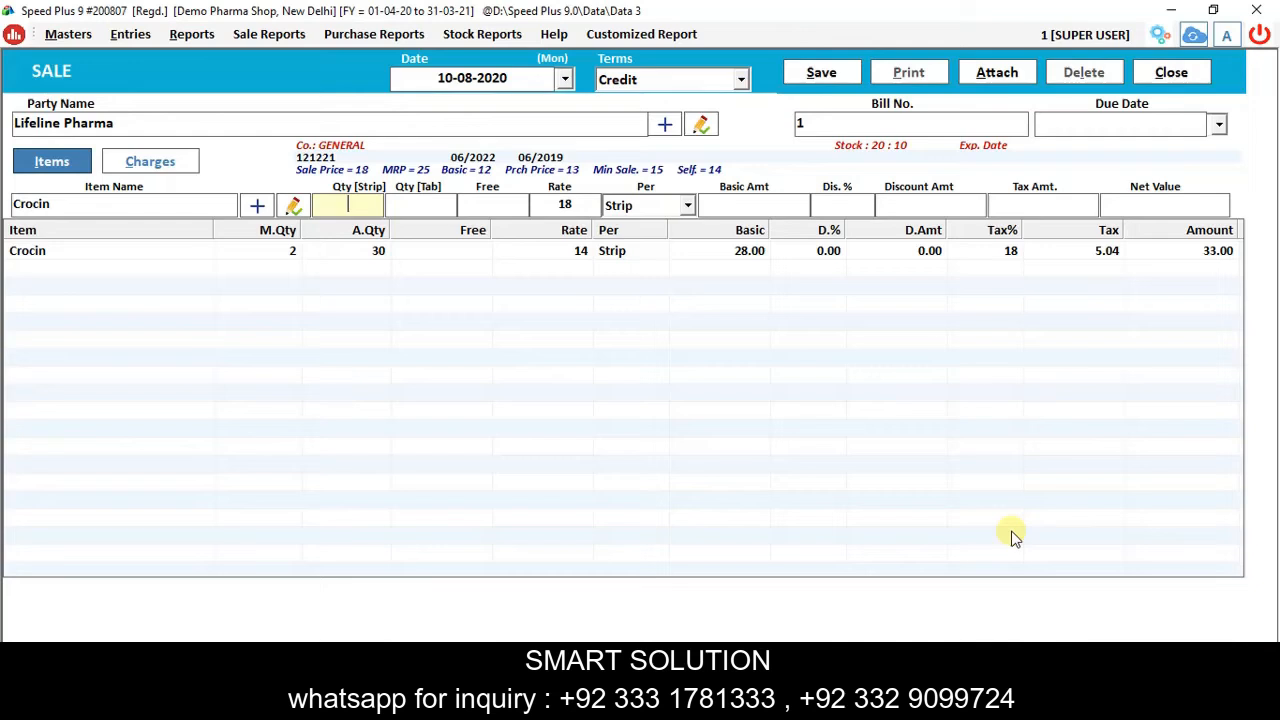
text(6)
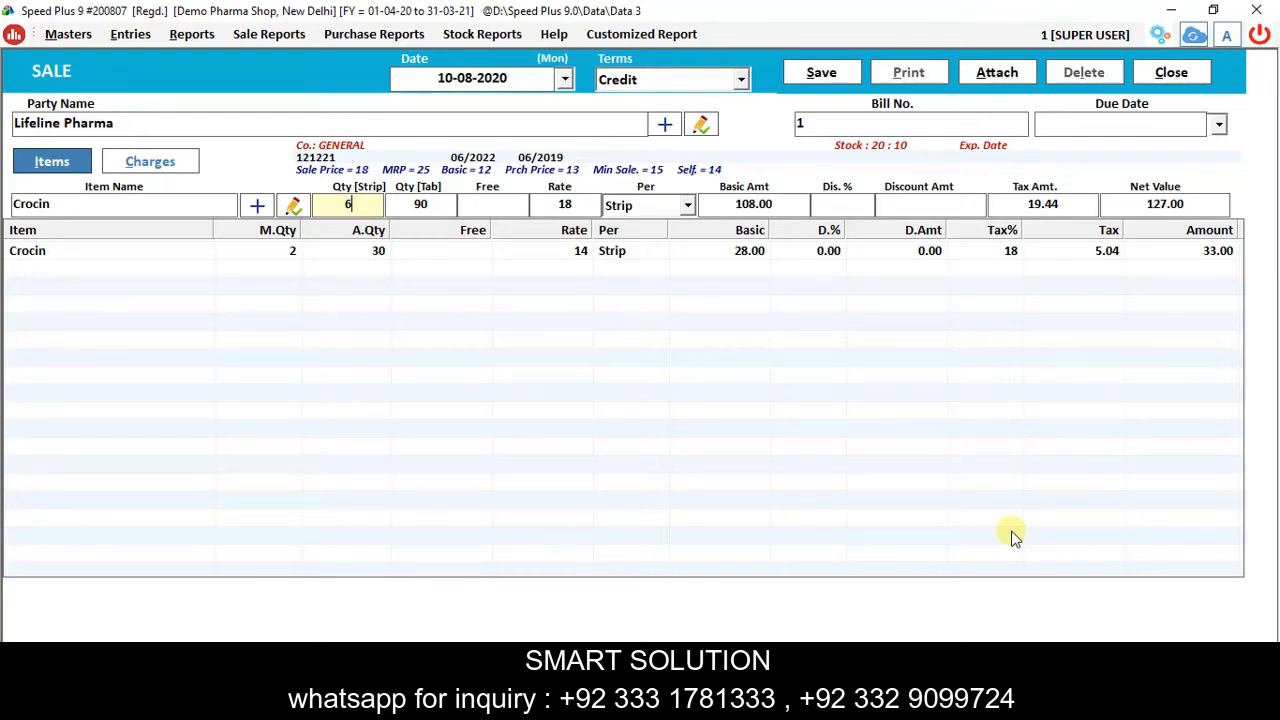
Apply a 2+1 scheme giving 3 free and add the line, amount 127.00.
key(Return)
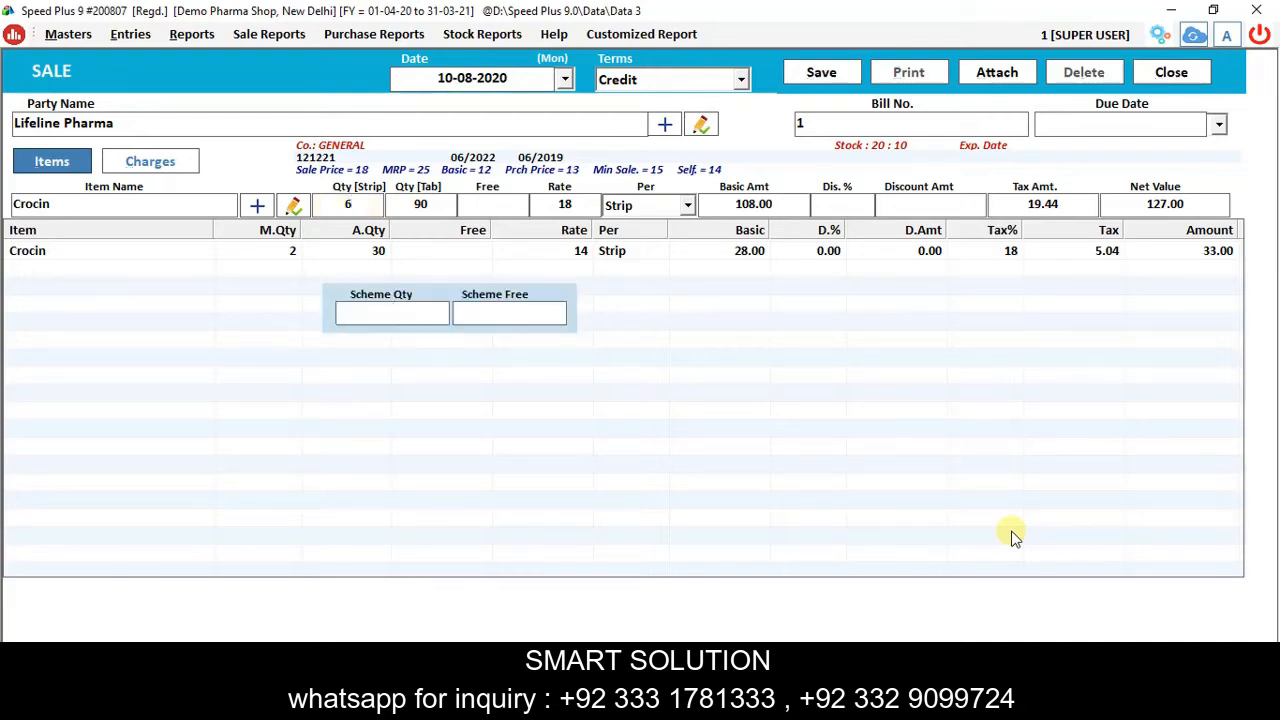
text(2)
key(Return)
text(1)
key(Return)
key(Return)
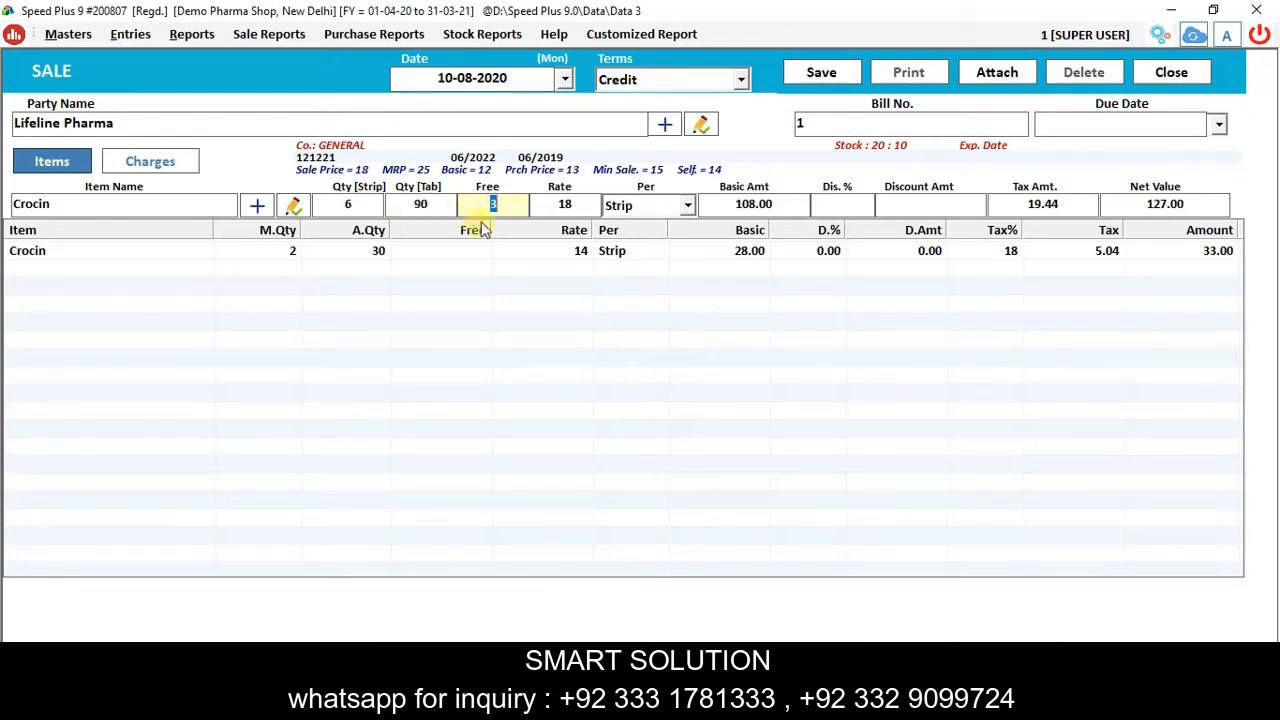
drag(482, 208, 510, 214)
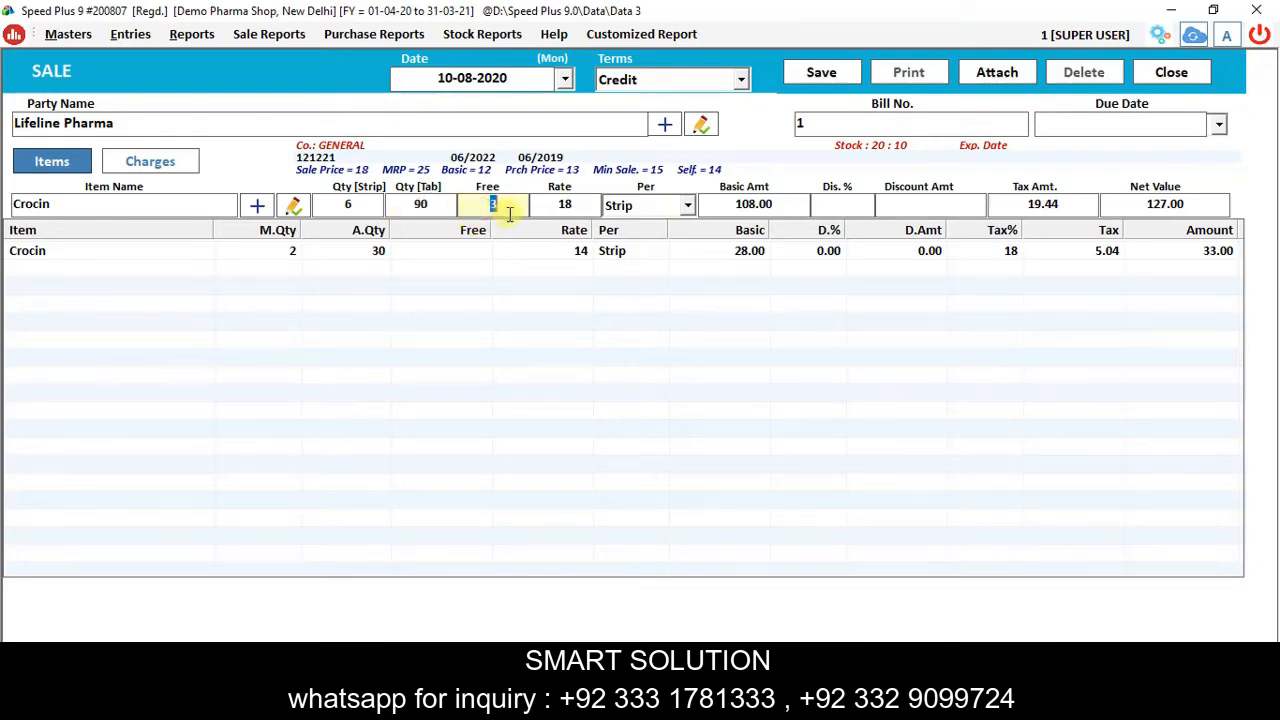
key(Return)
key(Return)
key(Return)
key(Return)
key(Return)
key(Return)
key(Return)
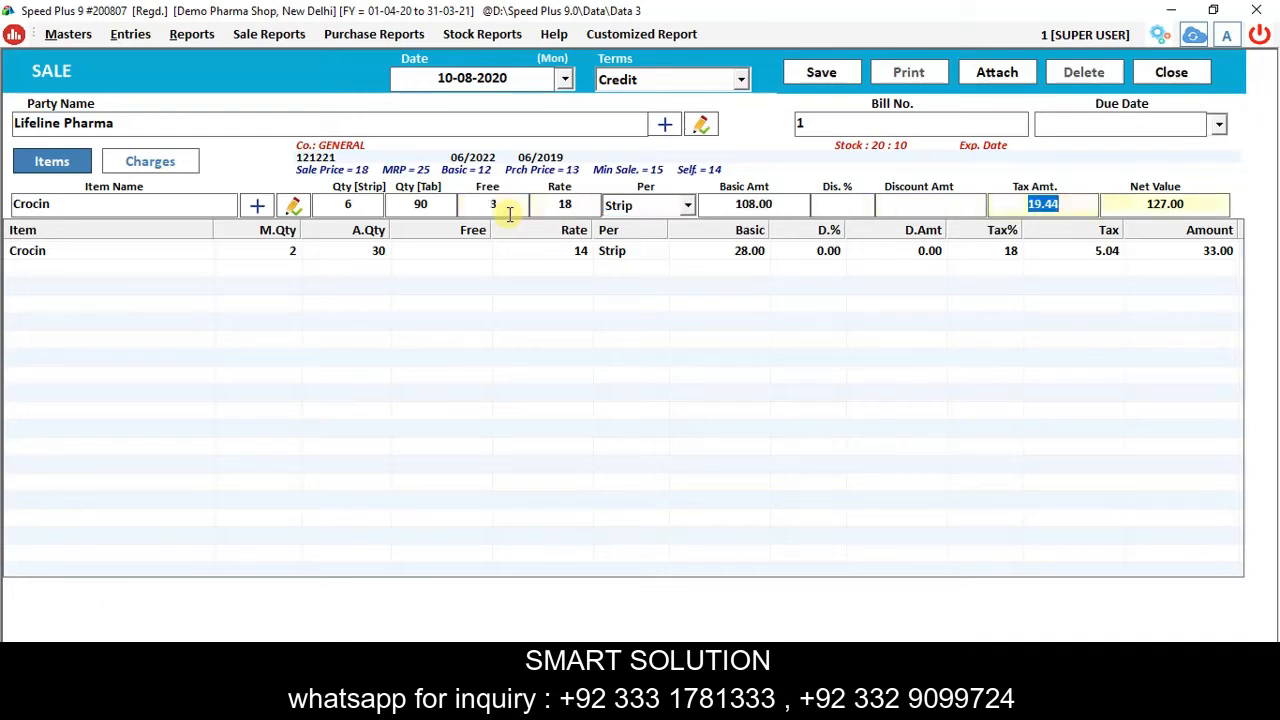
key(Return)
key(Return)
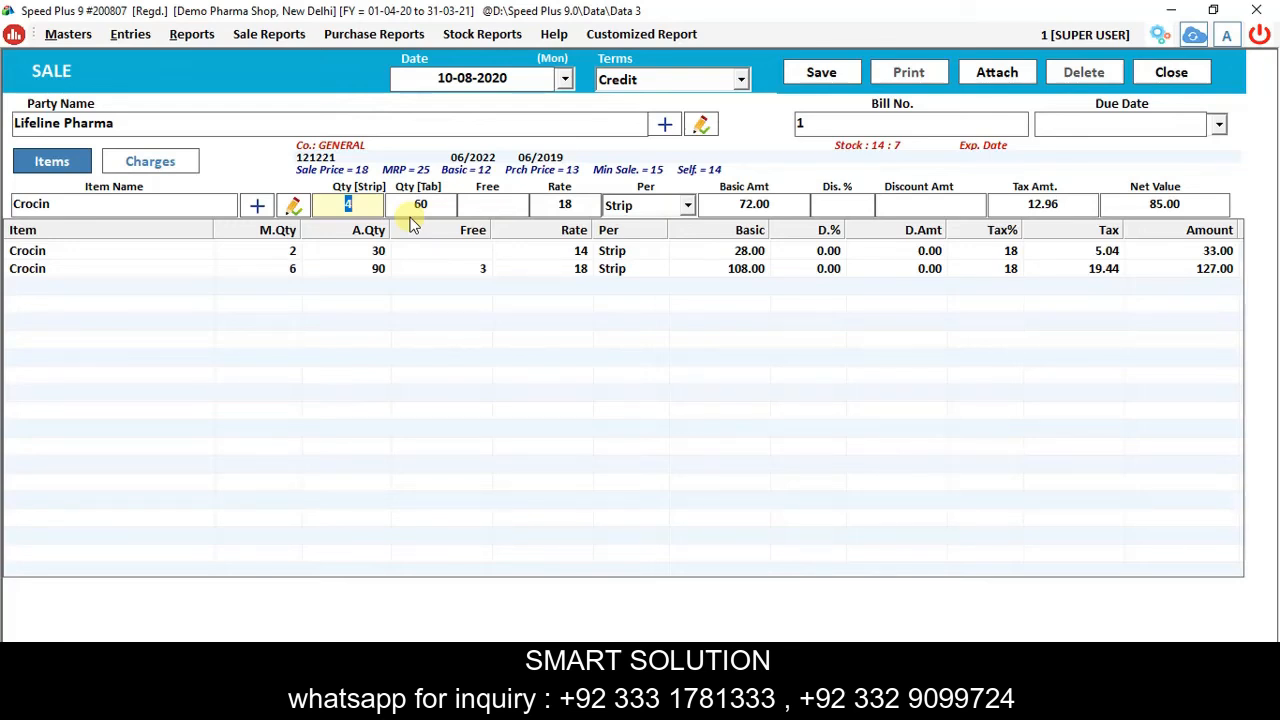
Apply the 2/1 scheme to the 4-strip Crocin line and add it, tax 12.96.
key(Return)
key(Return)
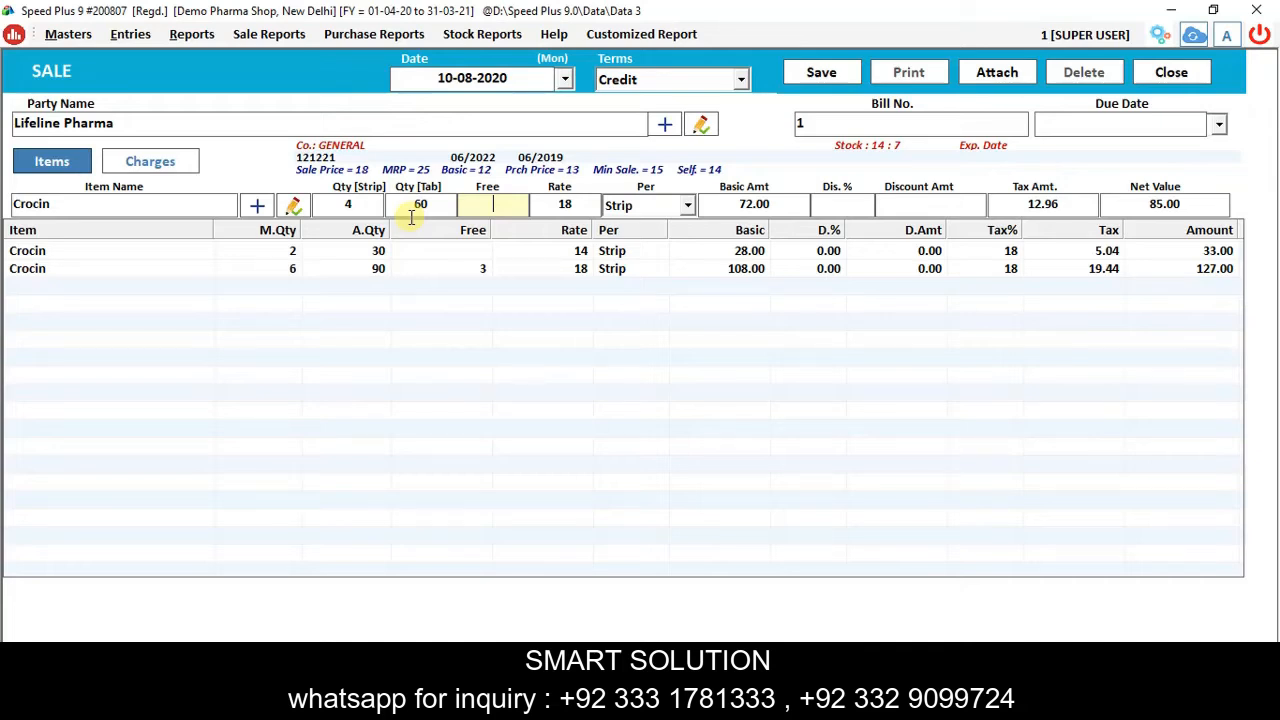
key(Return)
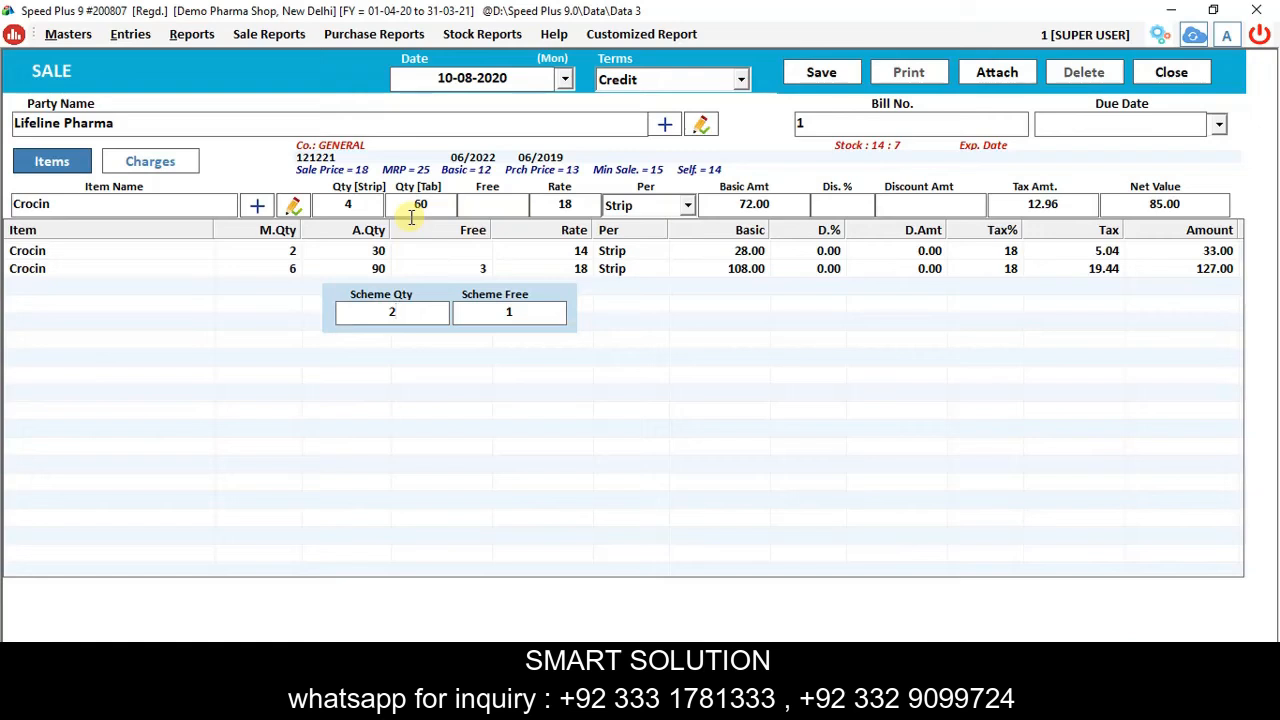
key(Return)
key(Return)
key(Return)
key(Return)
key(Return)
key(Return)
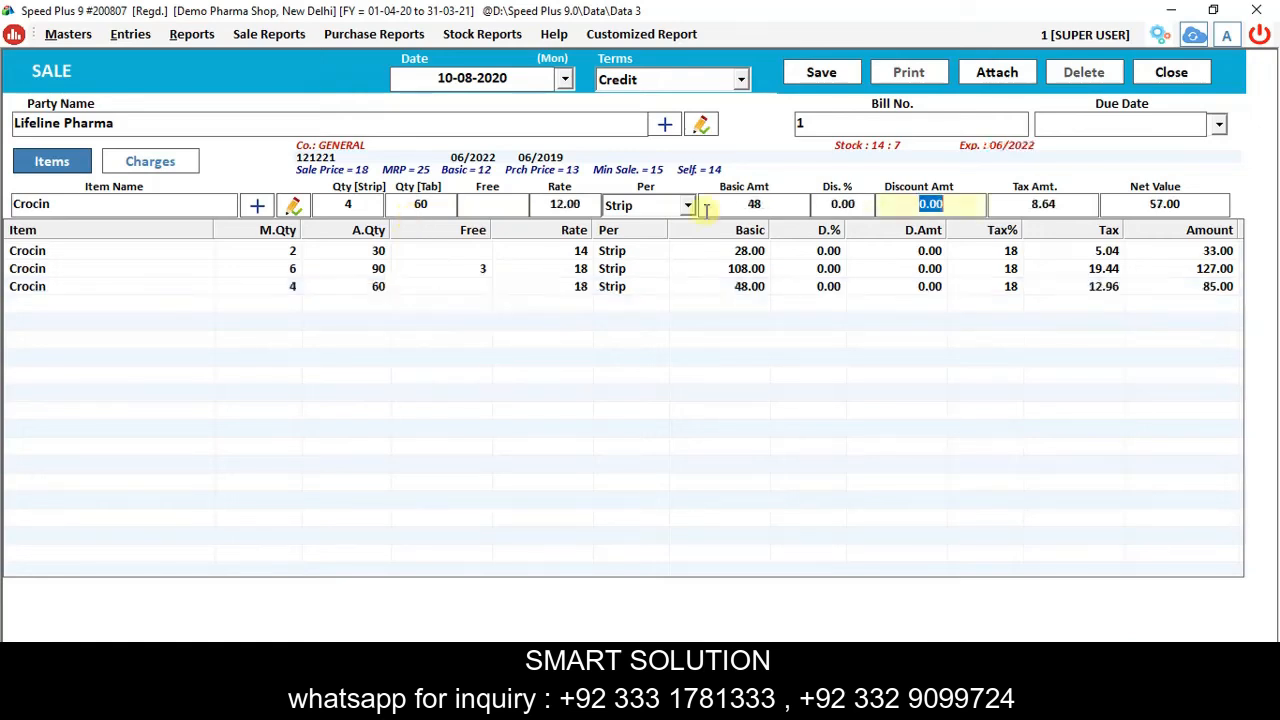
key(Return)
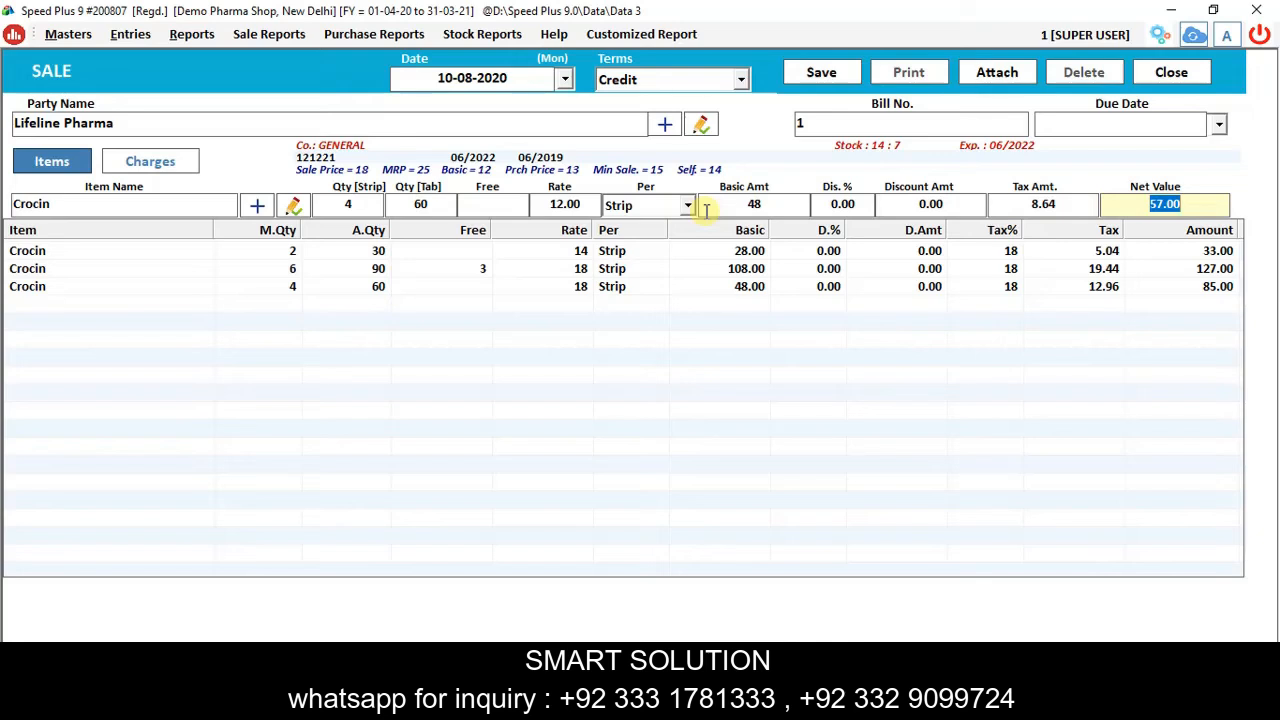
key(Return)
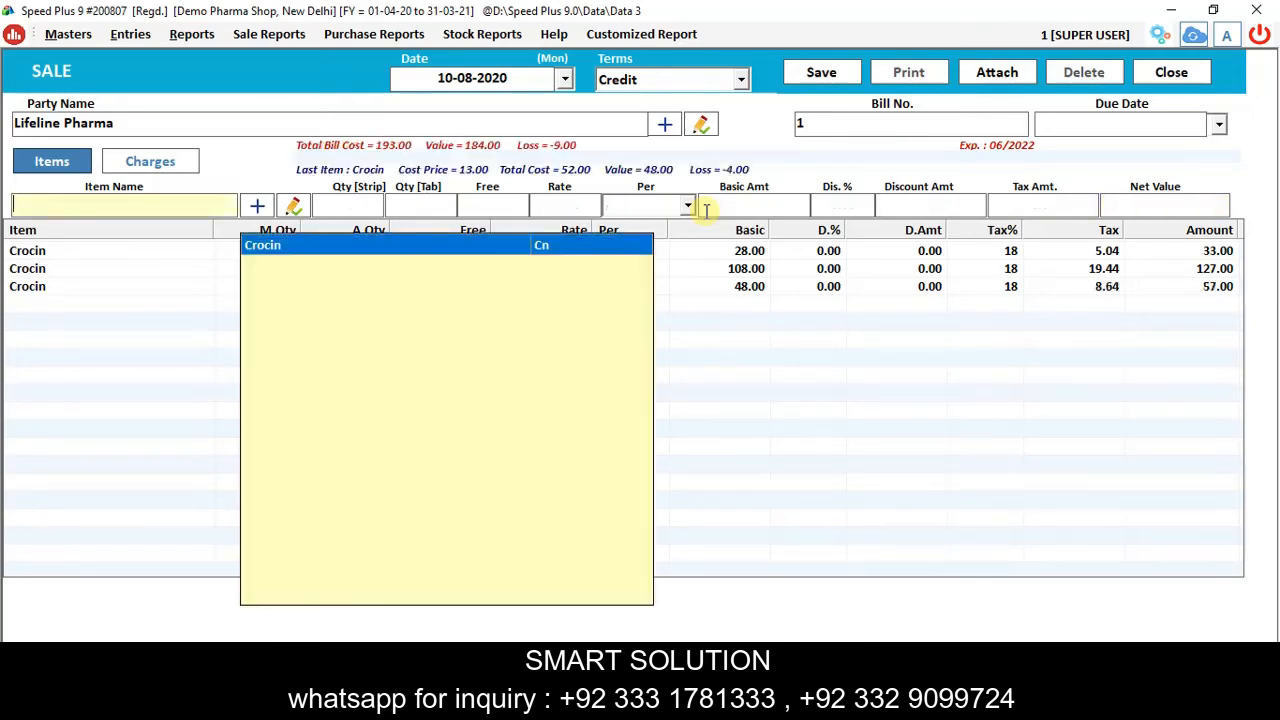
Add a fourth Crocin line of 4 strips at rate 12, amount 57.00, and dismiss the item list.
key(Return)
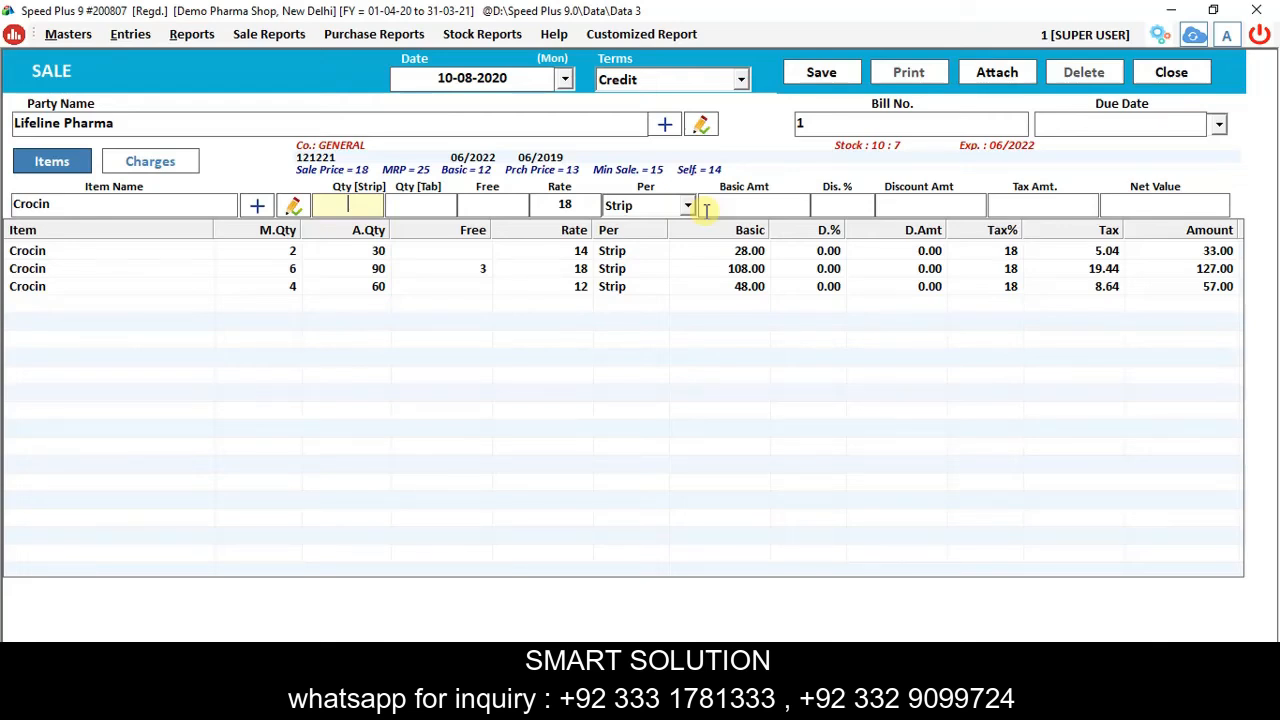
text(4)
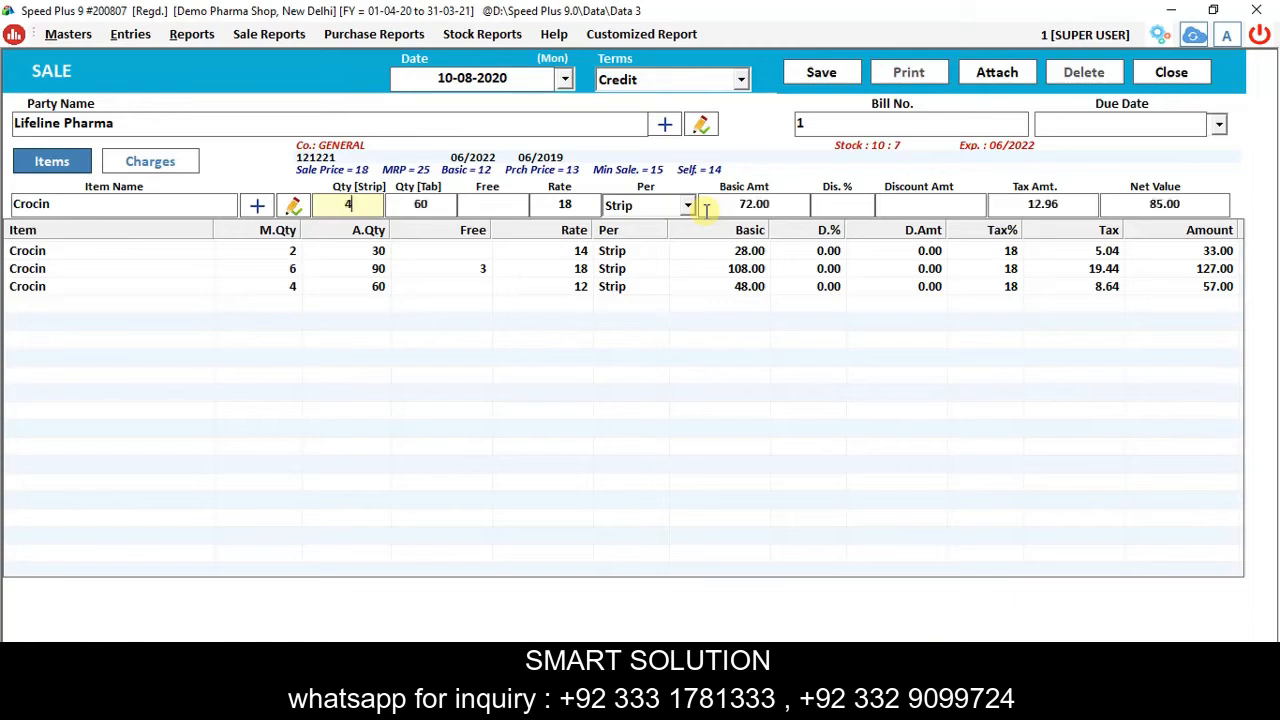
key(Tab)
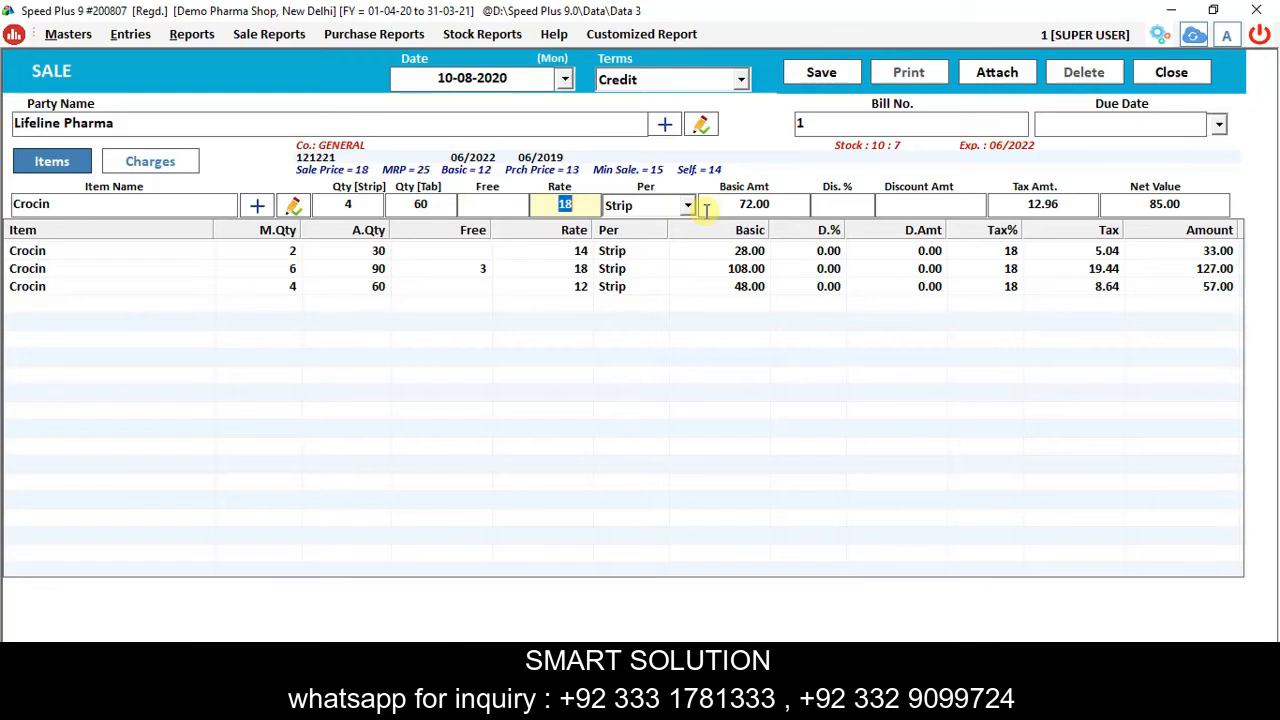
key(F2)
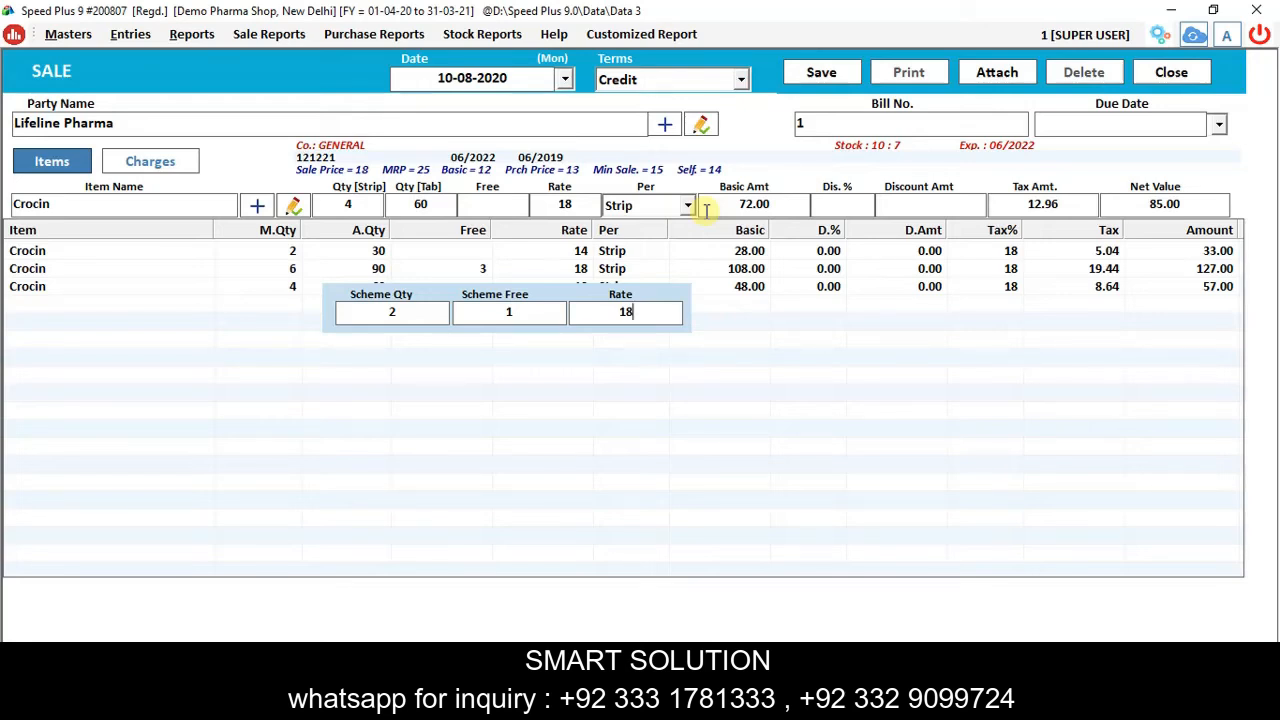
key(Return)
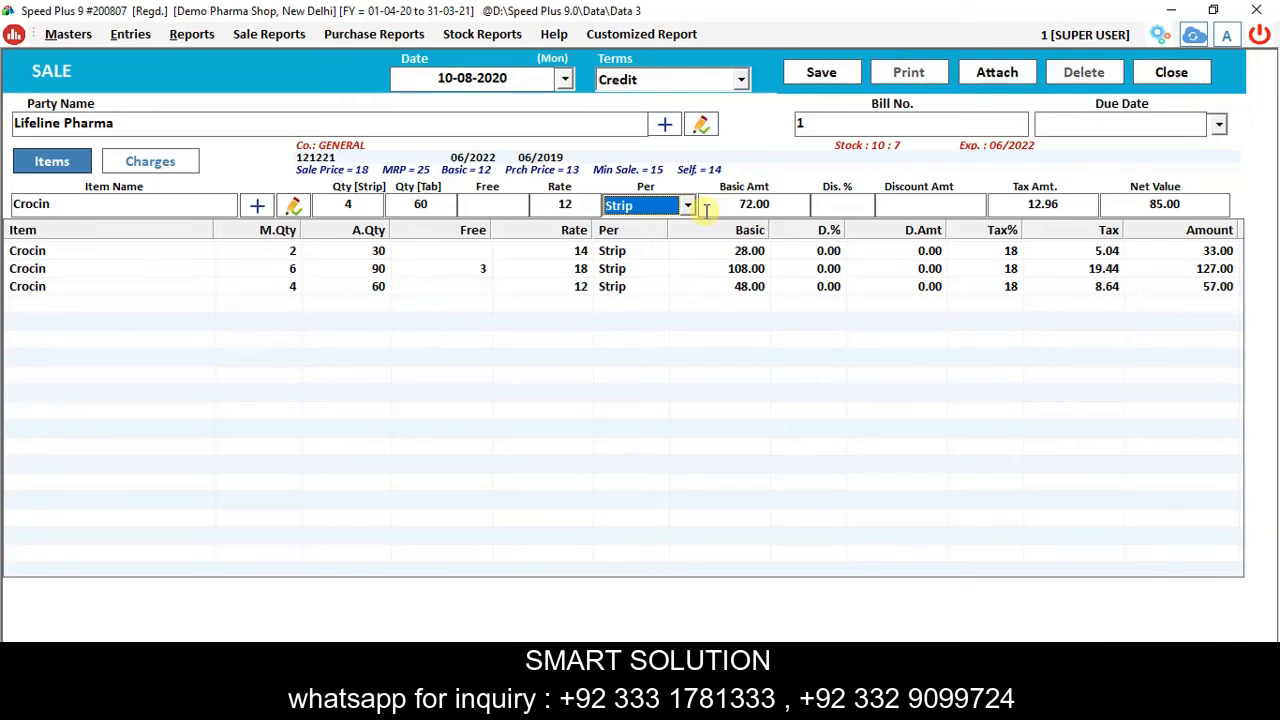
key(Return)
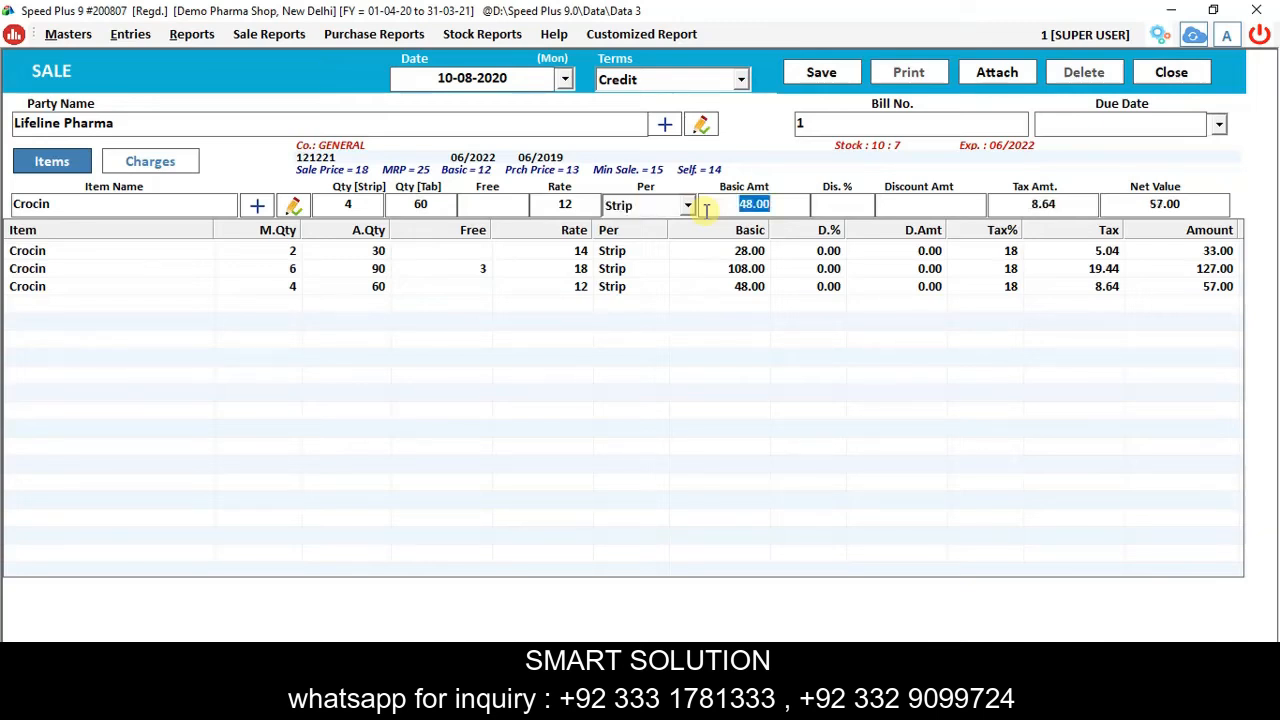
key(Return)
key(Return)
key(Return)
key(Return)
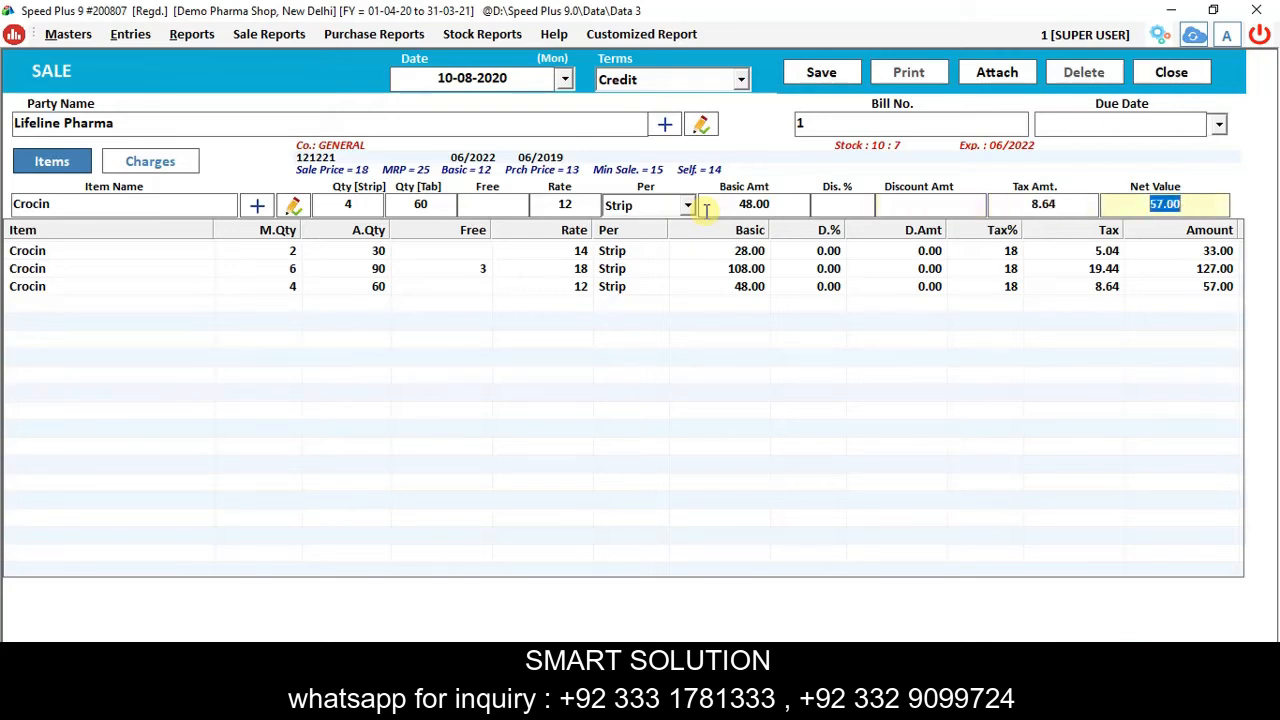
key(Return)
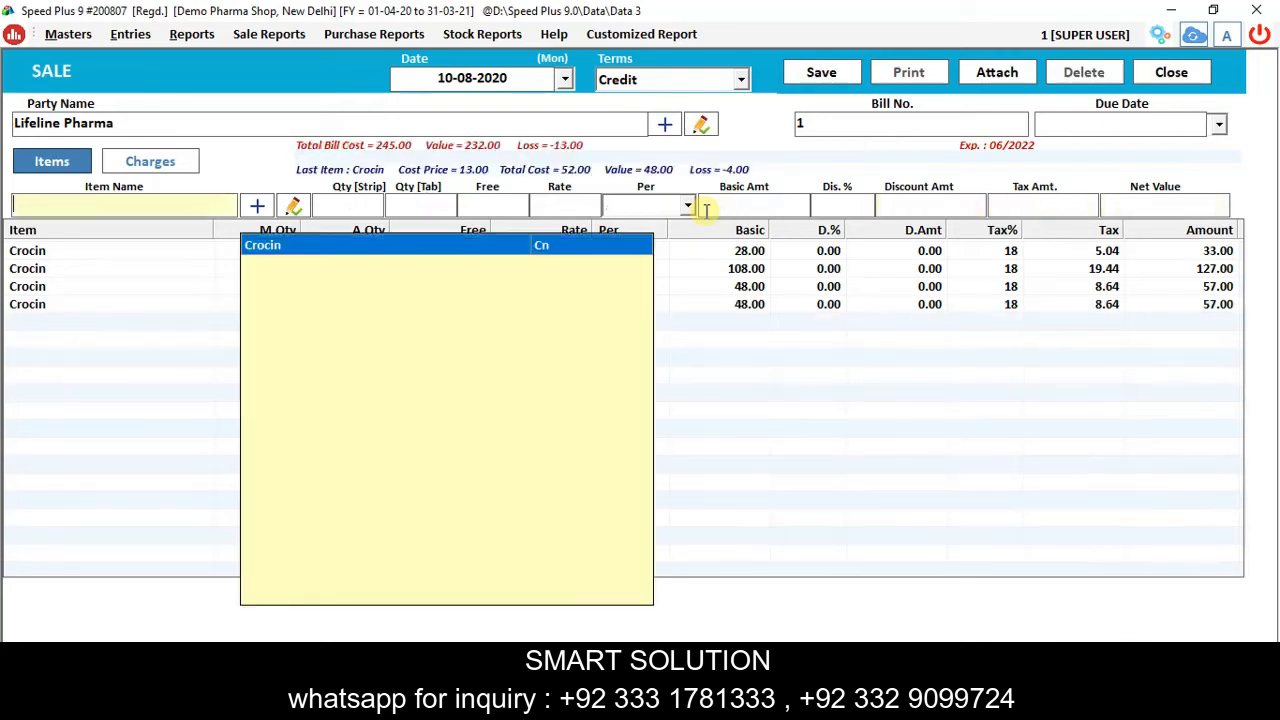
click(786, 207)
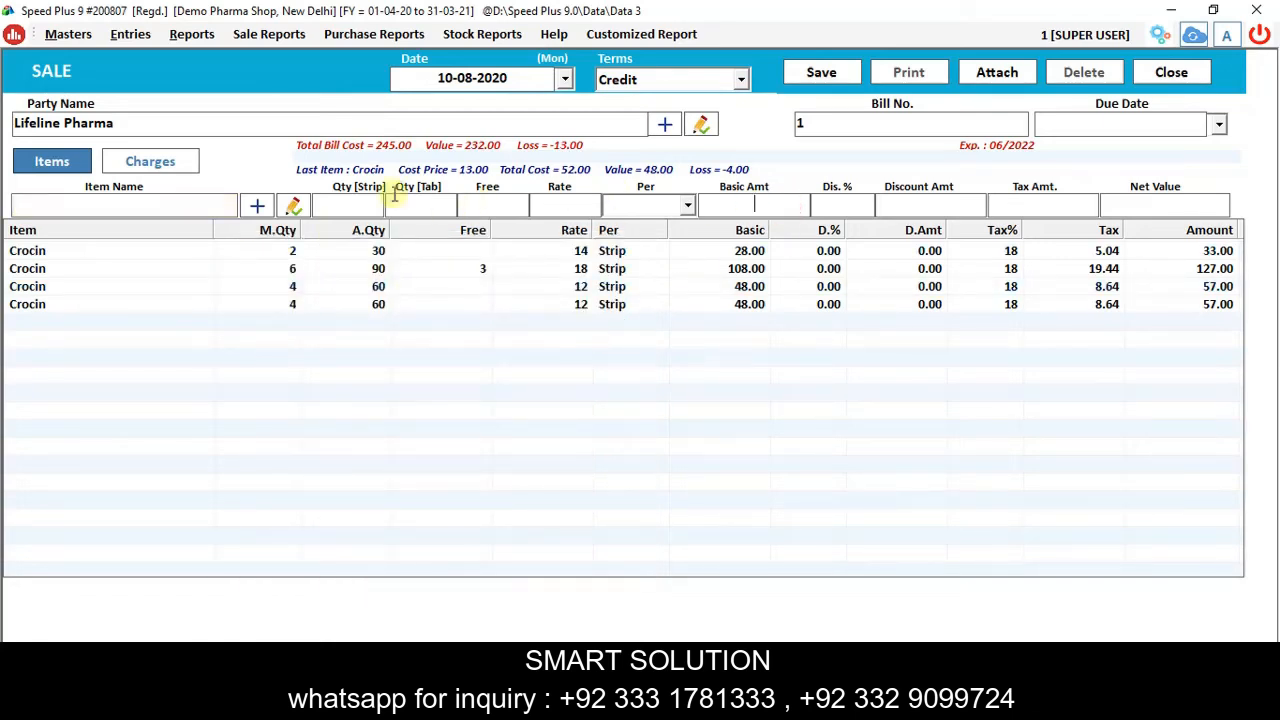
Save sale Bill No. 1, review its invoice preview, and close the sale entry.
click(824, 71)
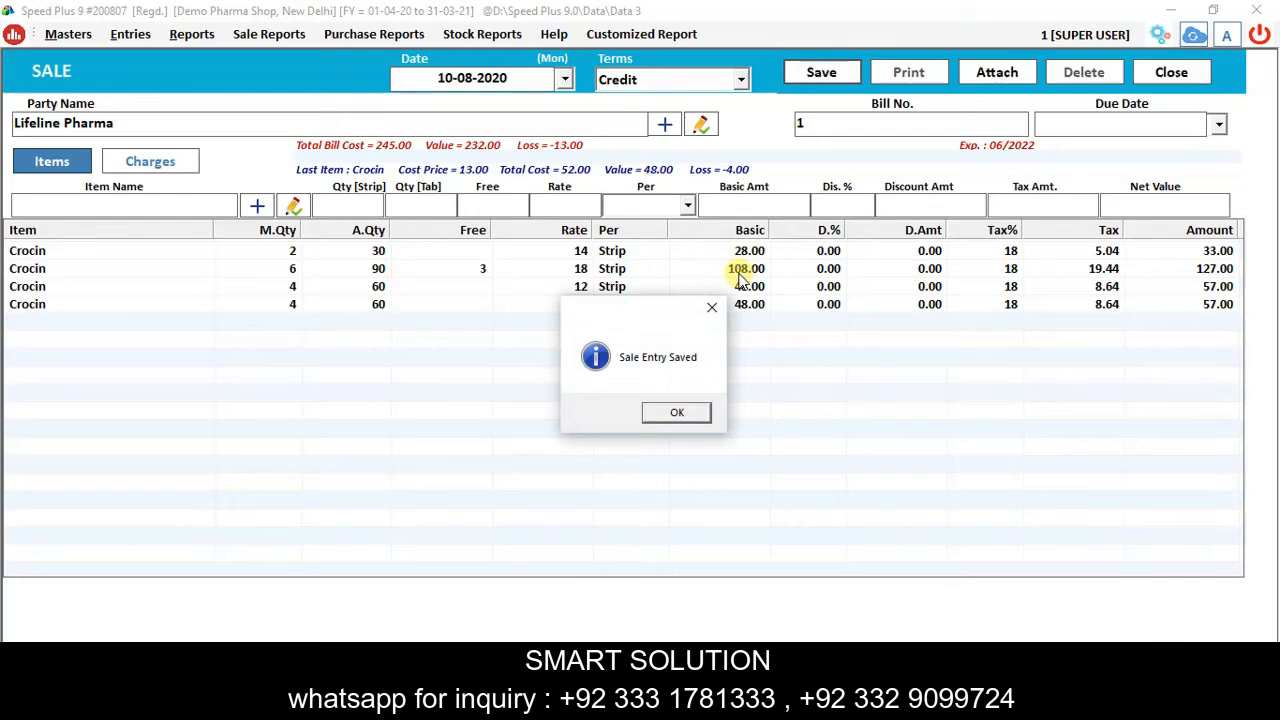
key(Return)
scroll(563, 440, down, 10)
scroll(563, 440, up, 15)
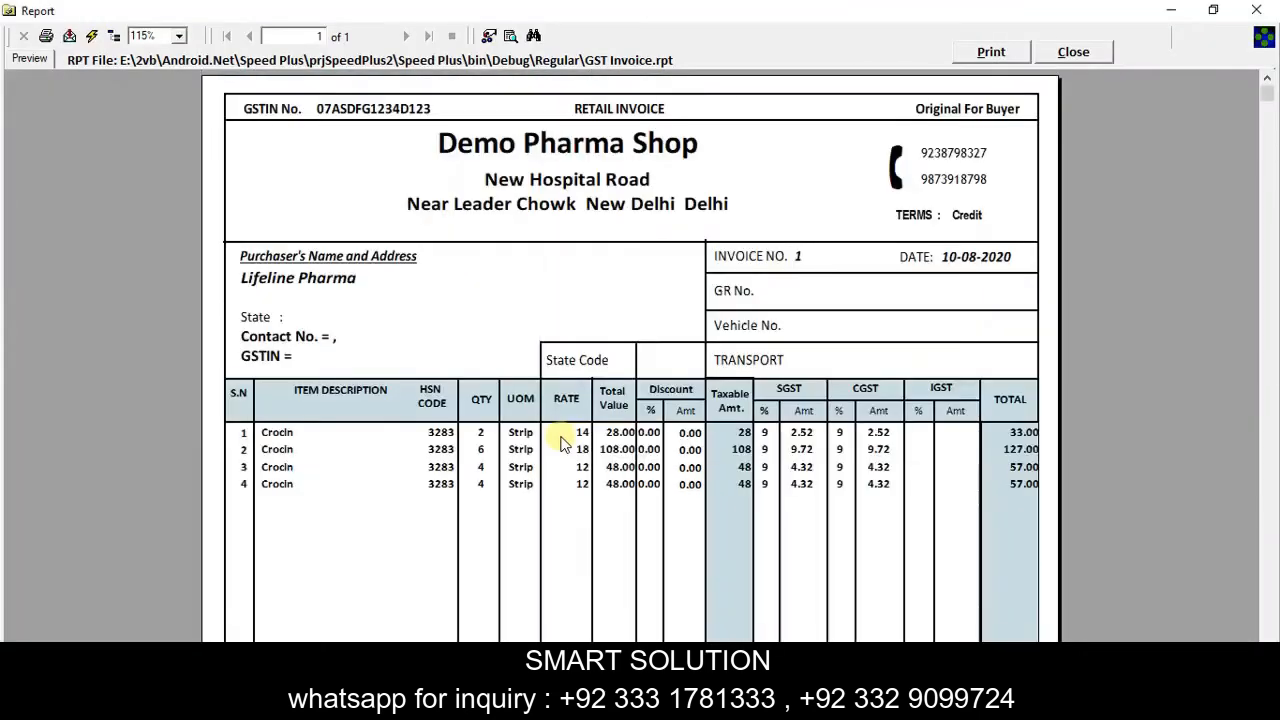
click(1072, 52)
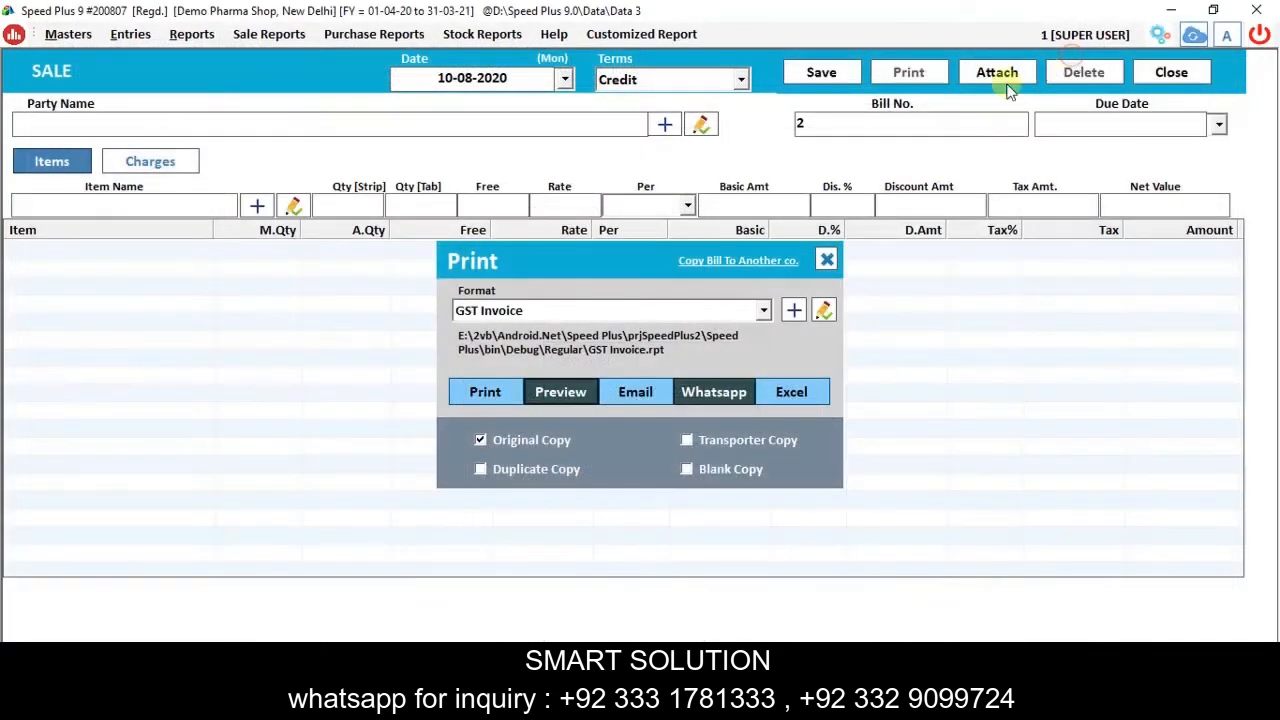
click(827, 260)
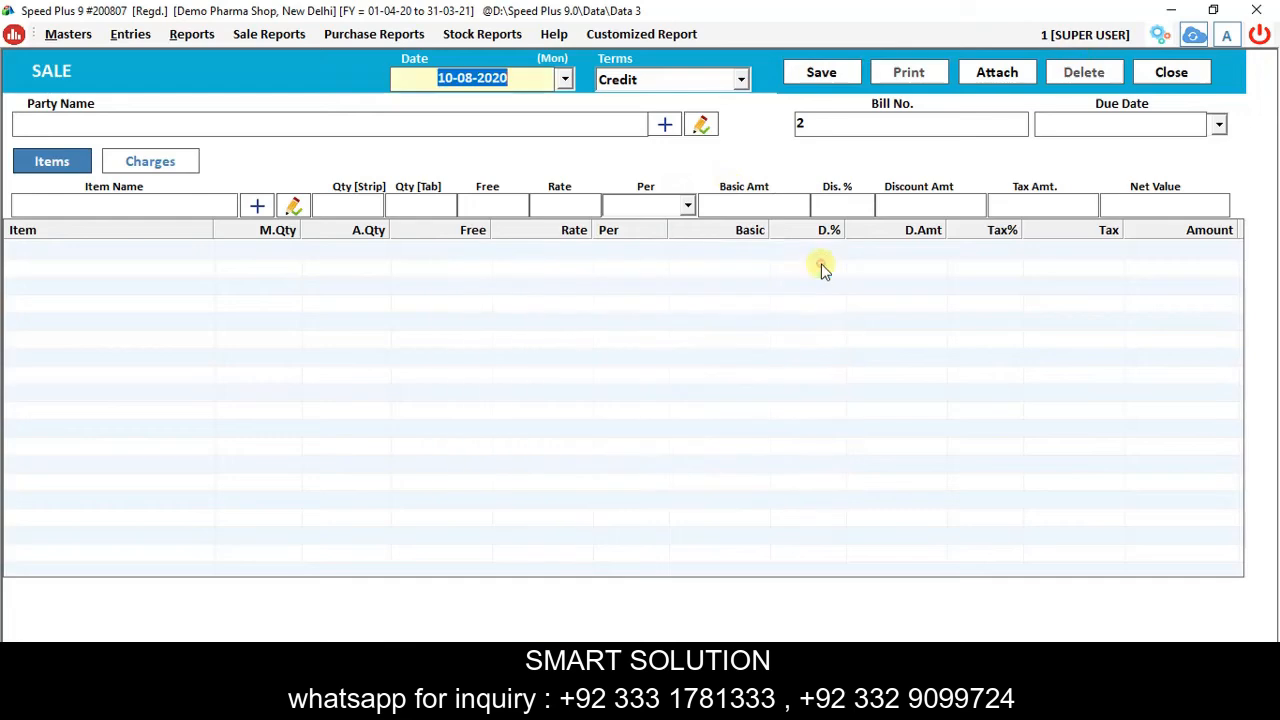
click(1171, 72)
View the Day Book entries for 10-08-2020.
click(250, 38)
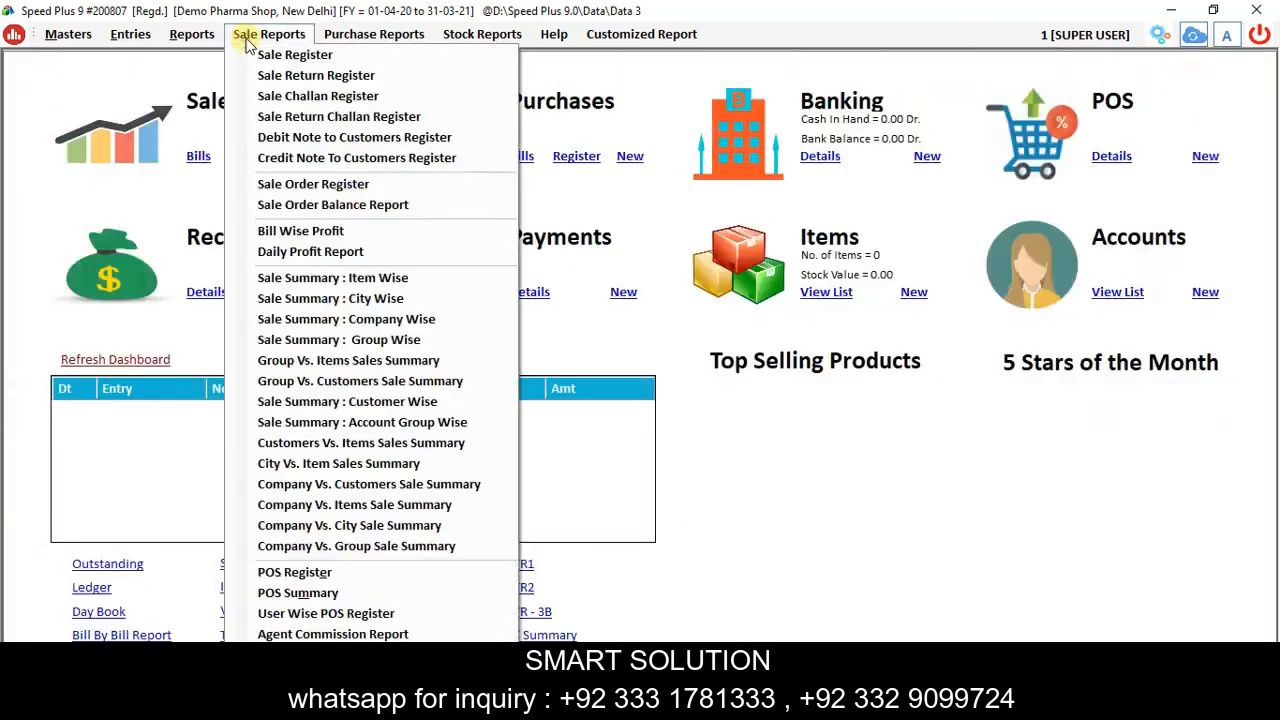
mouse_move(190, 36)
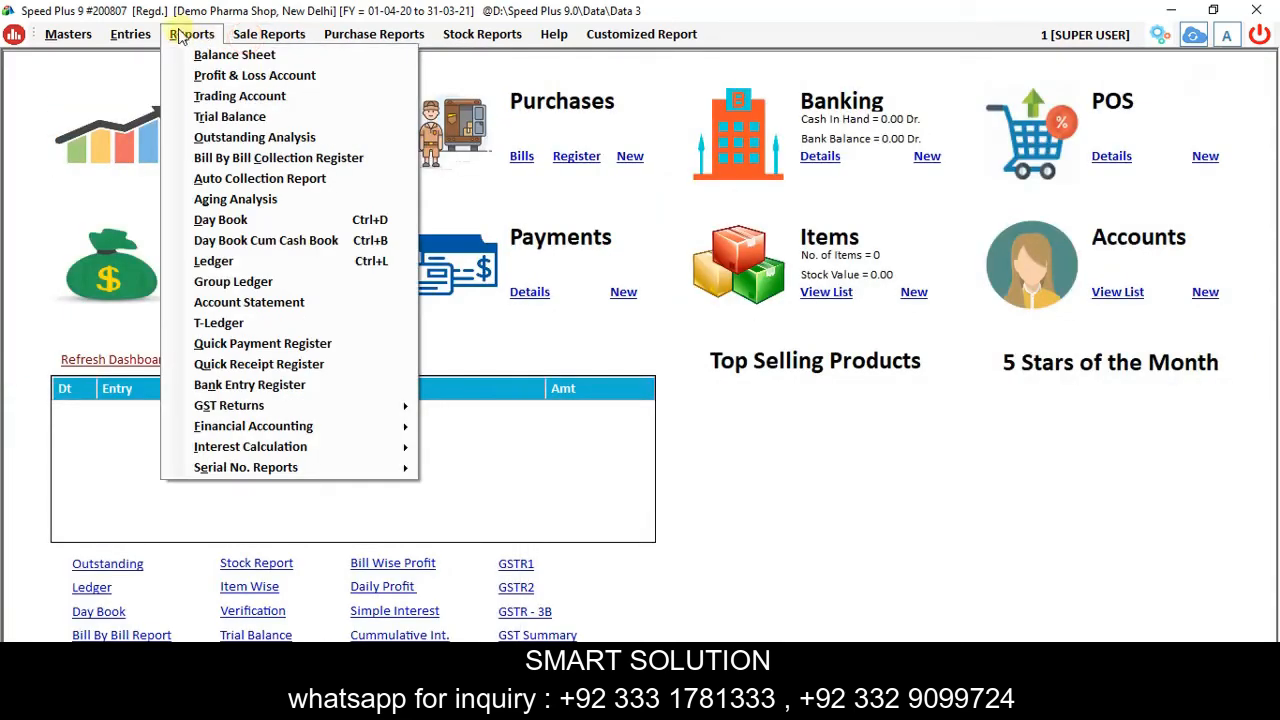
click(216, 219)
click(788, 83)
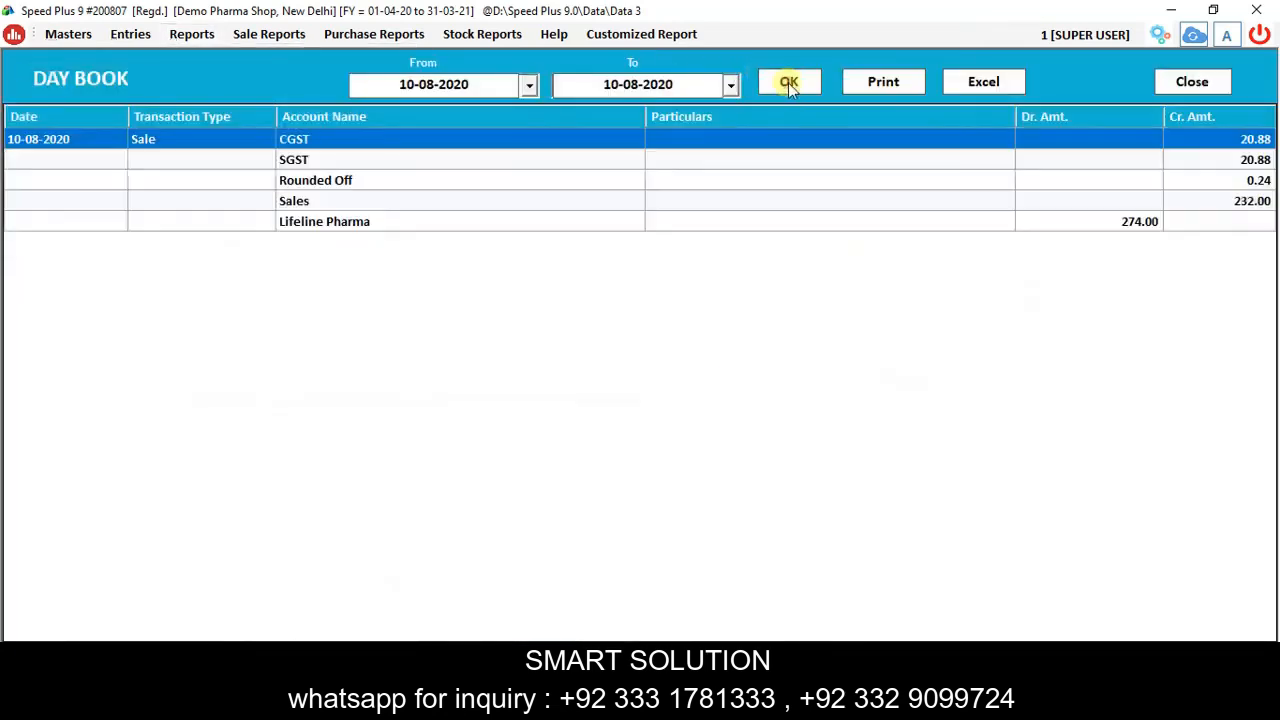
click(1195, 83)
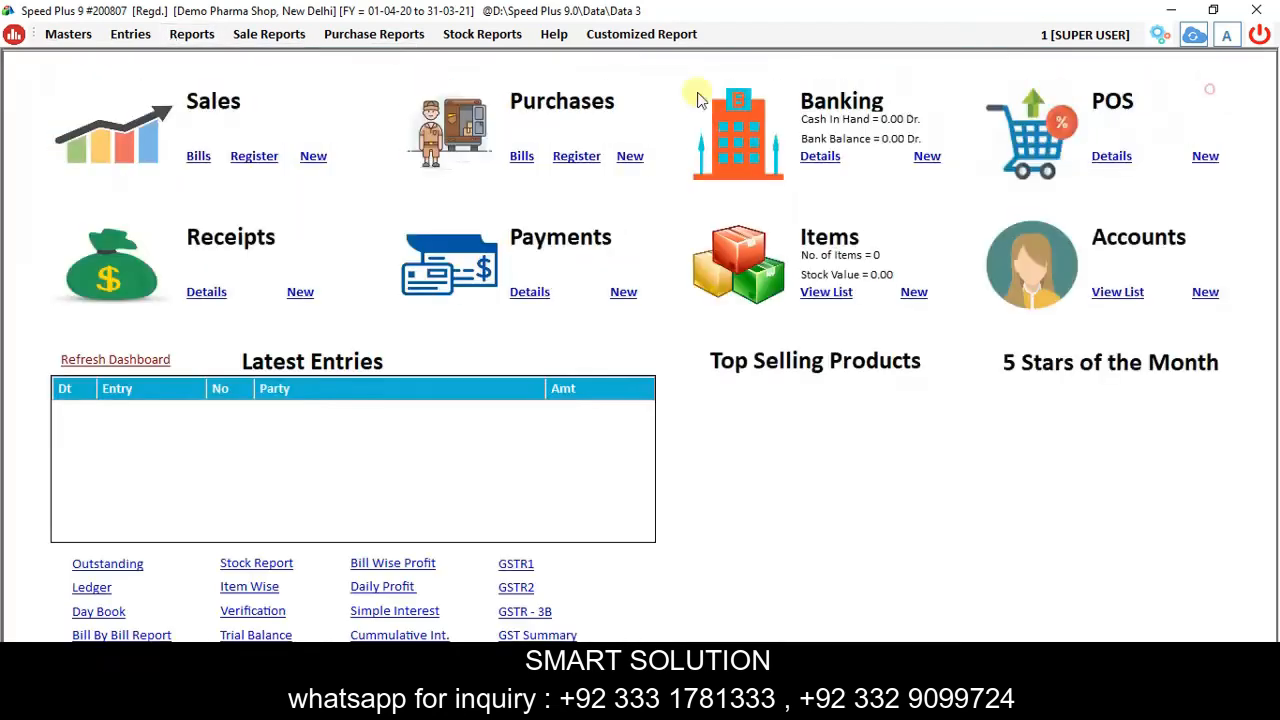
Open the Ledger report with the Lifeline Pharma account selected.
click(191, 34)
click(222, 261)
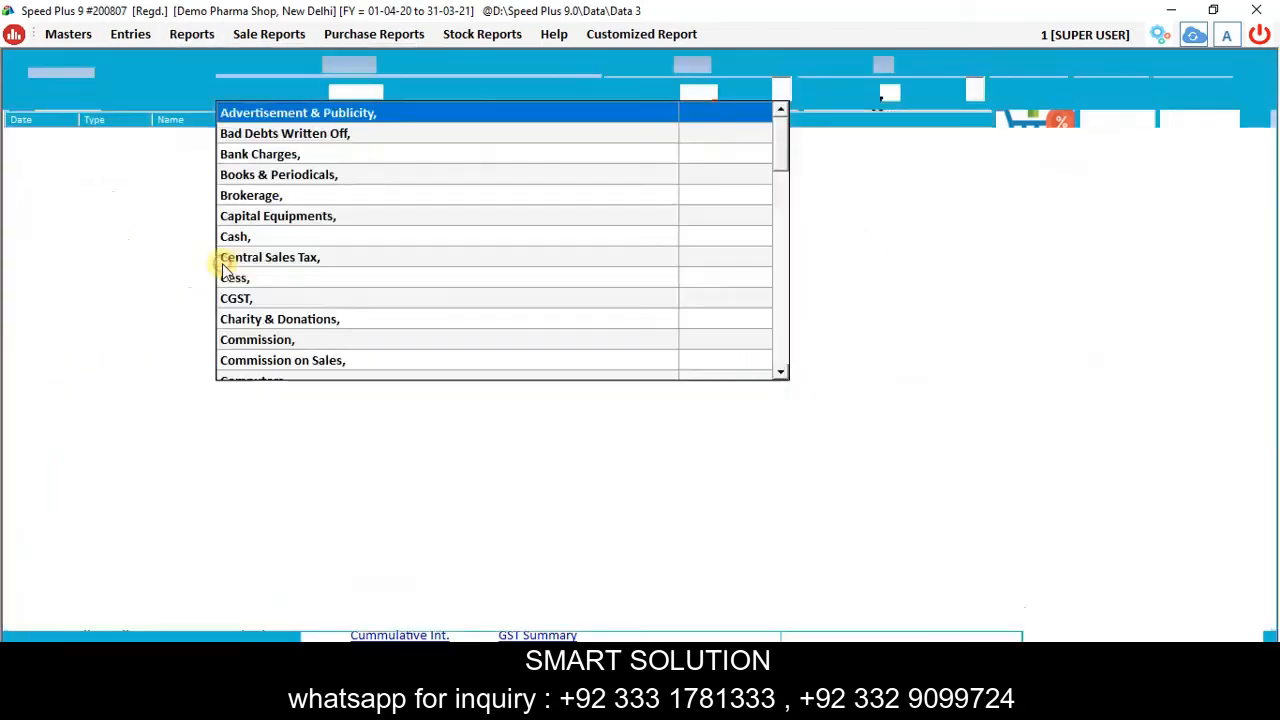
text(li)
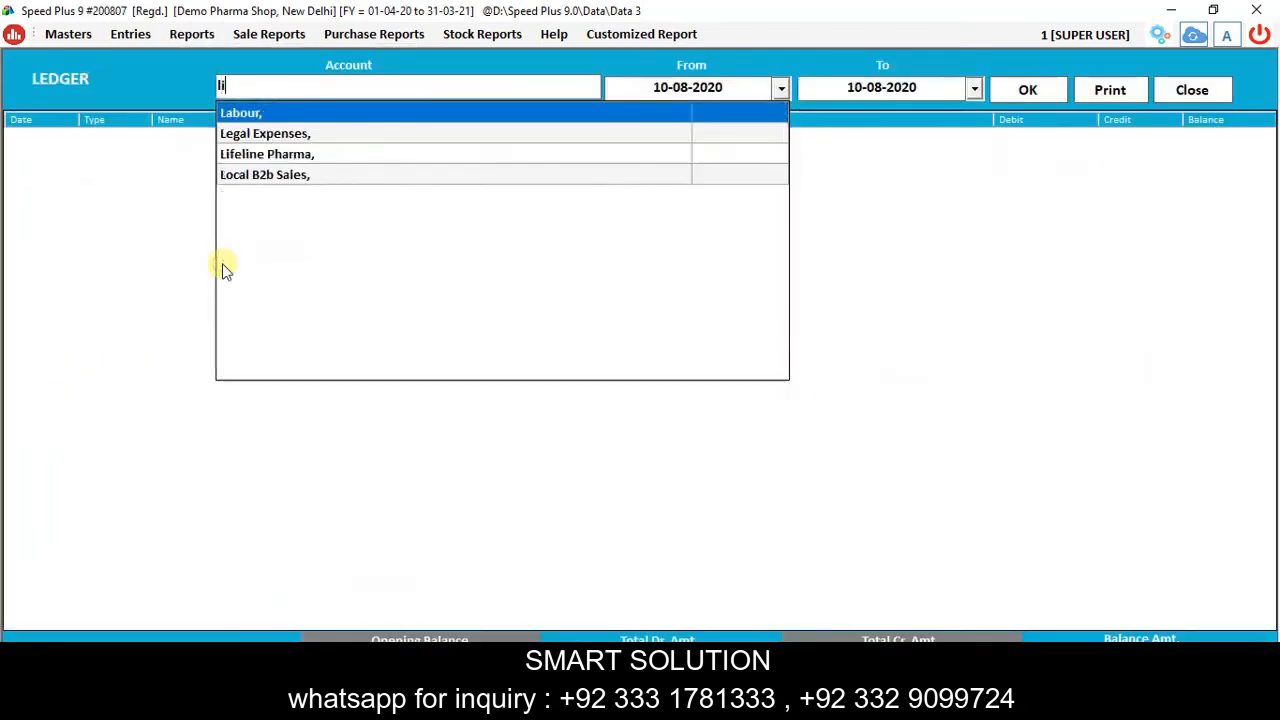
key(Return)
key(Return)
key(Return)
key(Return)
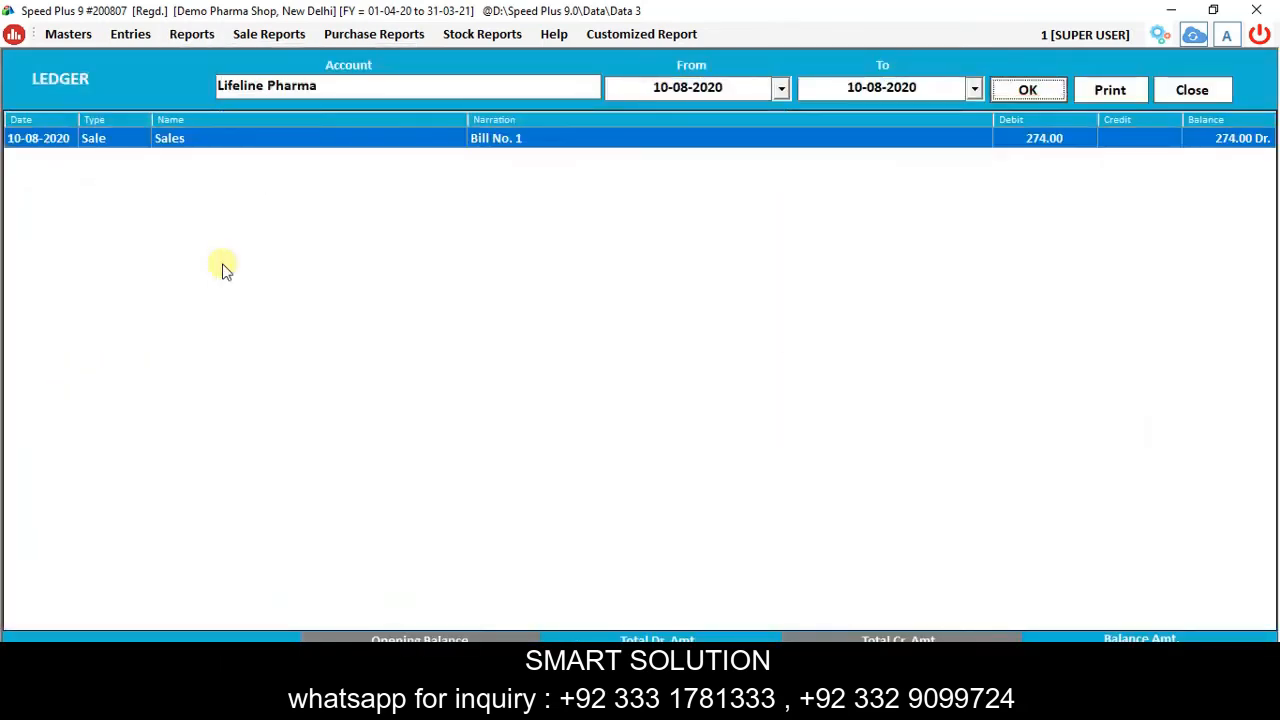
Trace the Balance Sheet's 274.00 Current Assets through Lifeline Pharma to Bill No. 1's voucher.
click(195, 35)
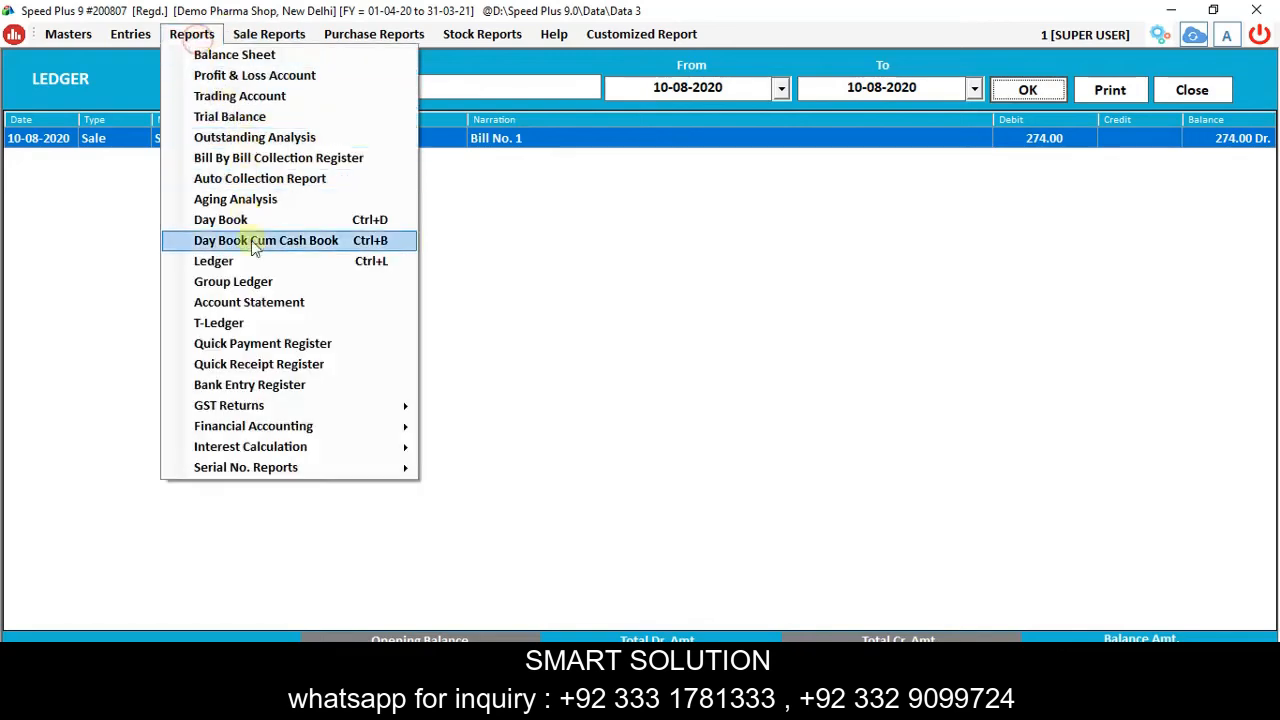
click(256, 55)
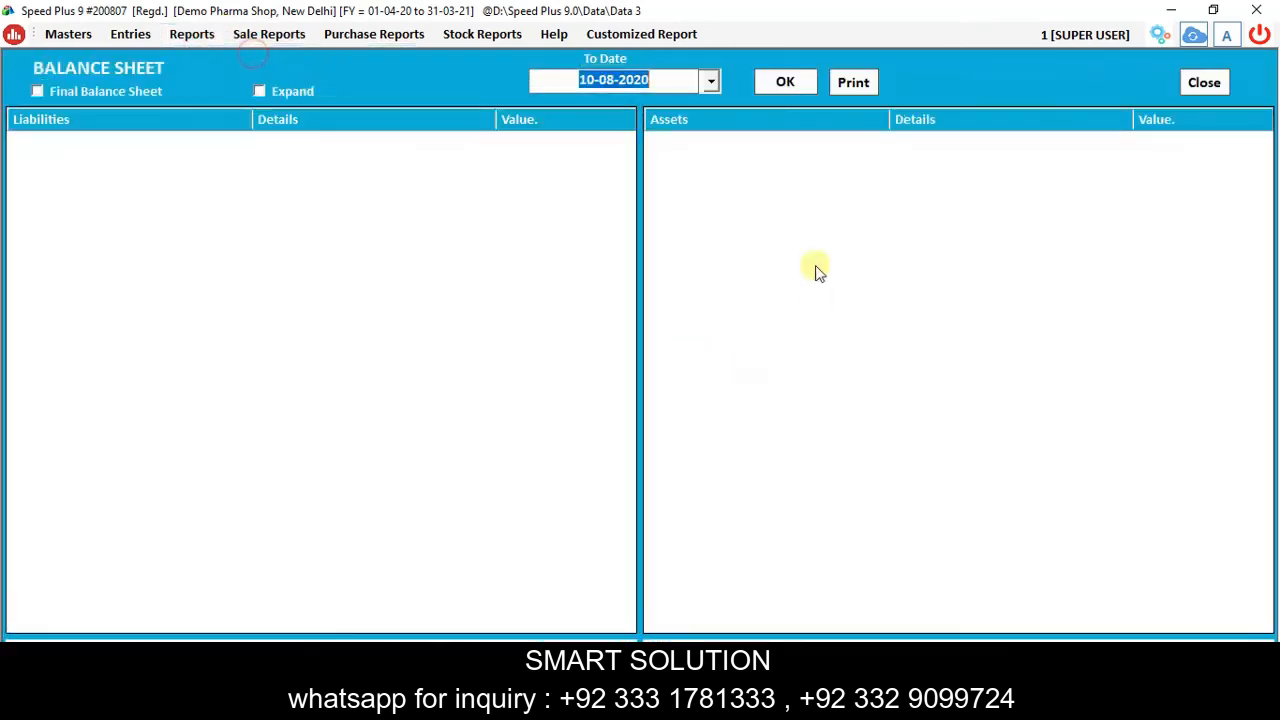
click(786, 81)
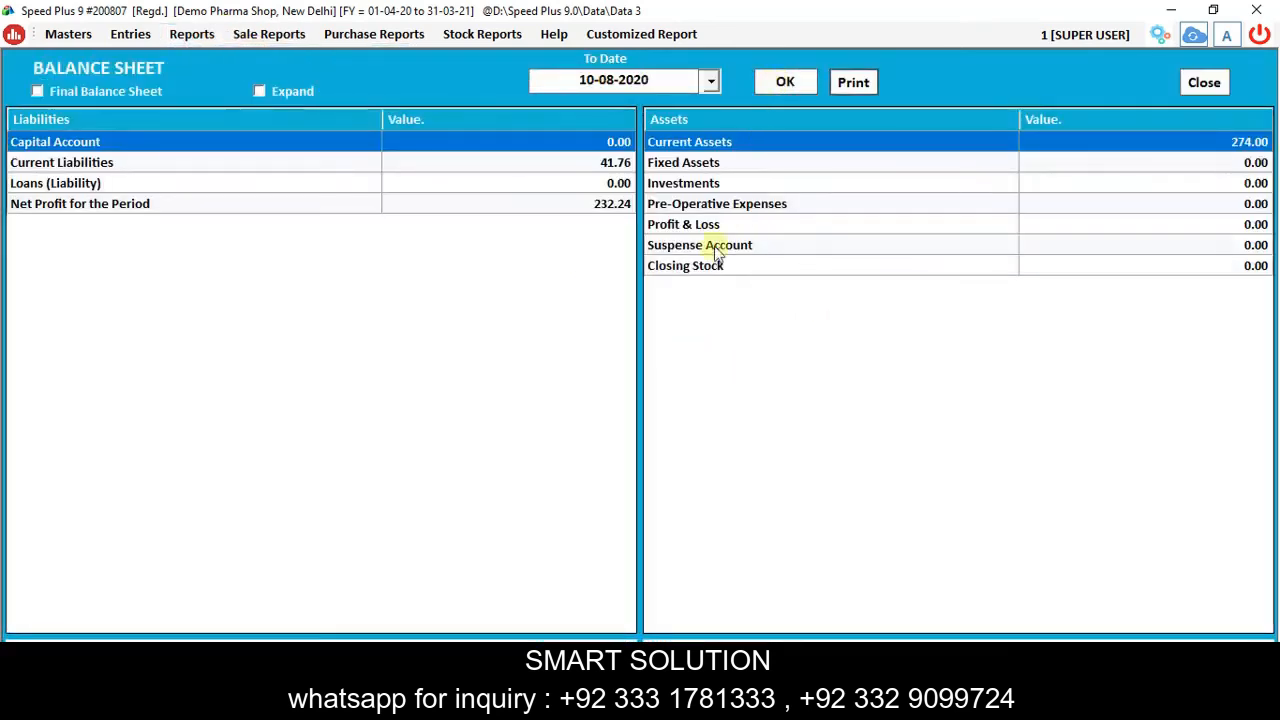
double_click(1006, 141)
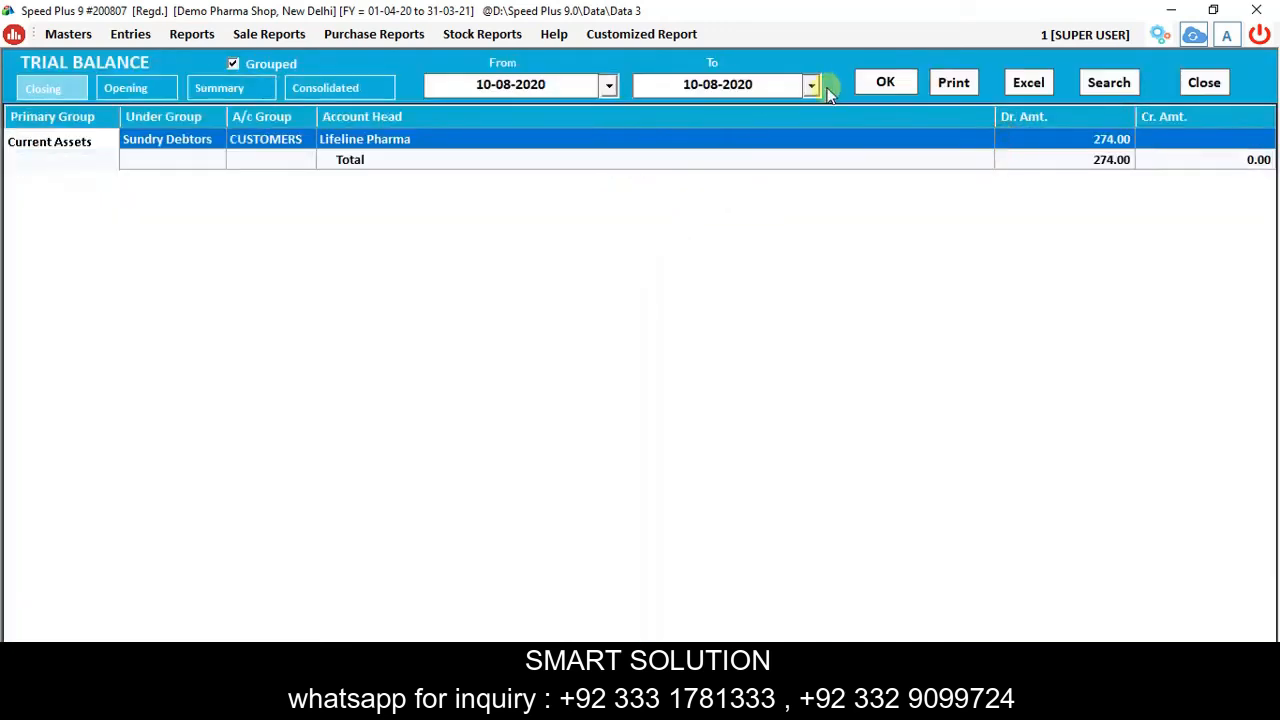
double_click(413, 143)
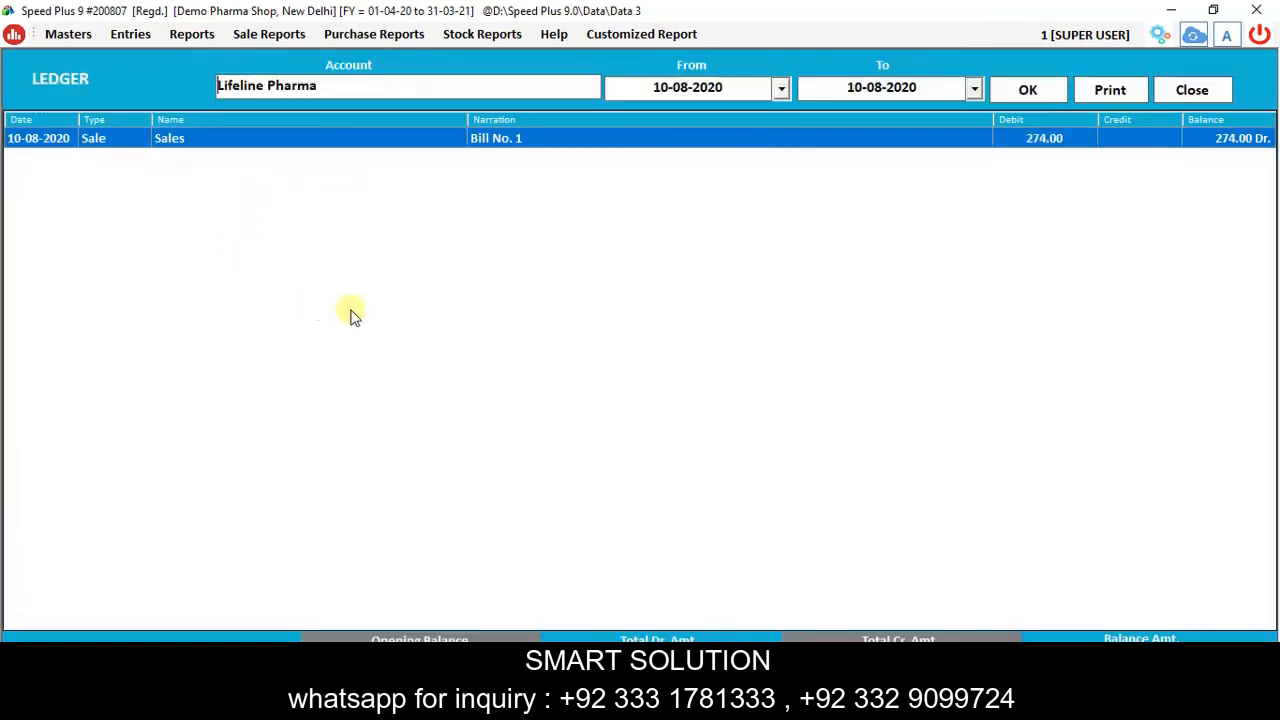
double_click(637, 148)
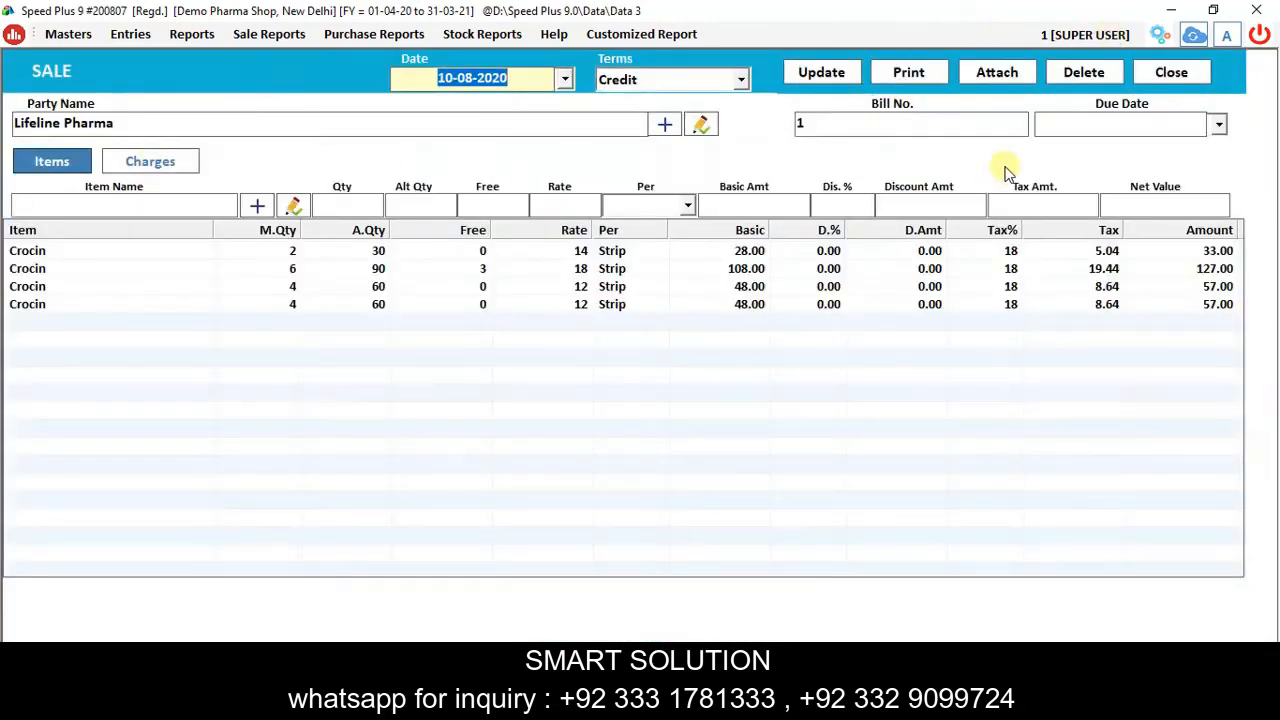
Close the voucher and report windows without saving, then bring up the Sale Register report.
click(1165, 80)
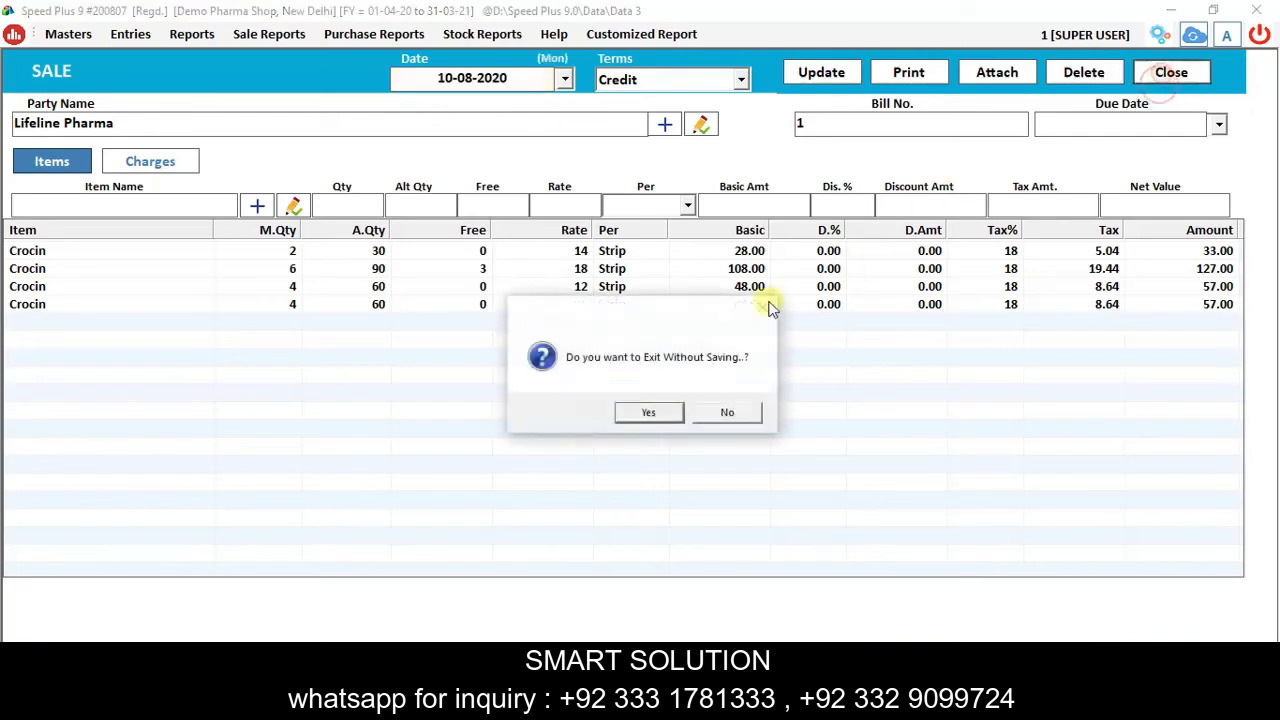
click(657, 418)
click(1168, 74)
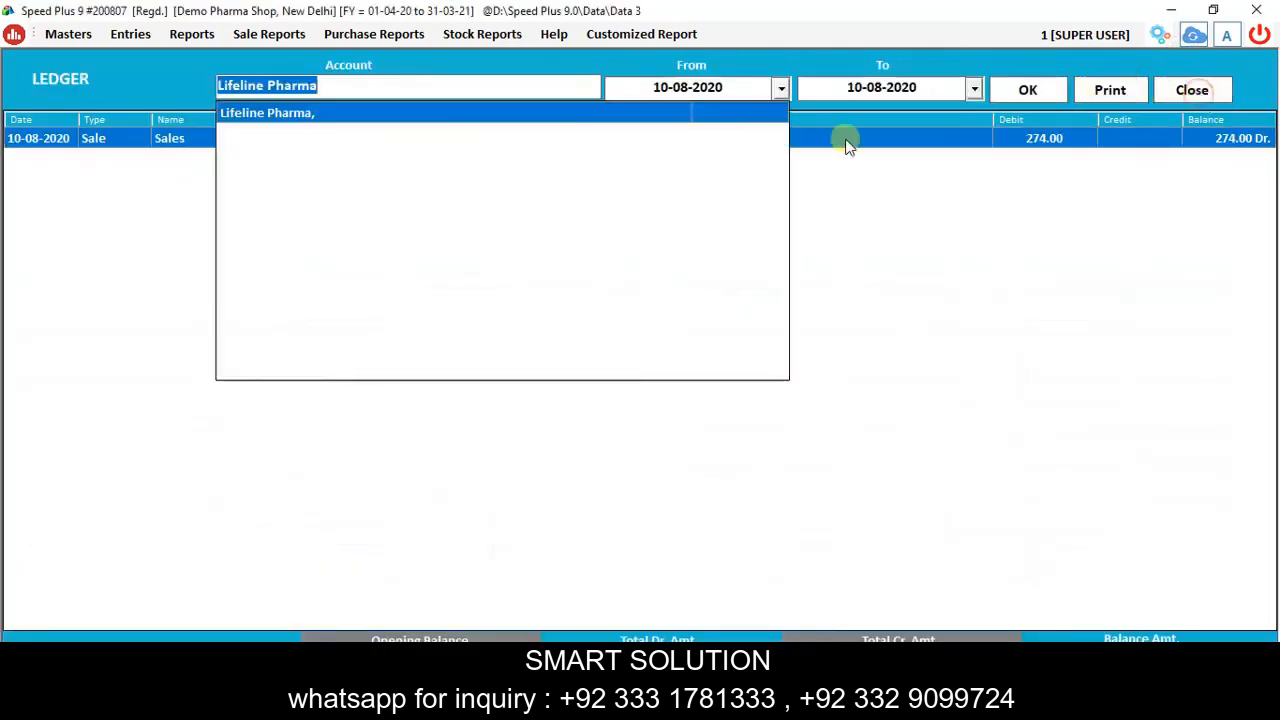
click(1192, 89)
click(1194, 89)
click(1206, 85)
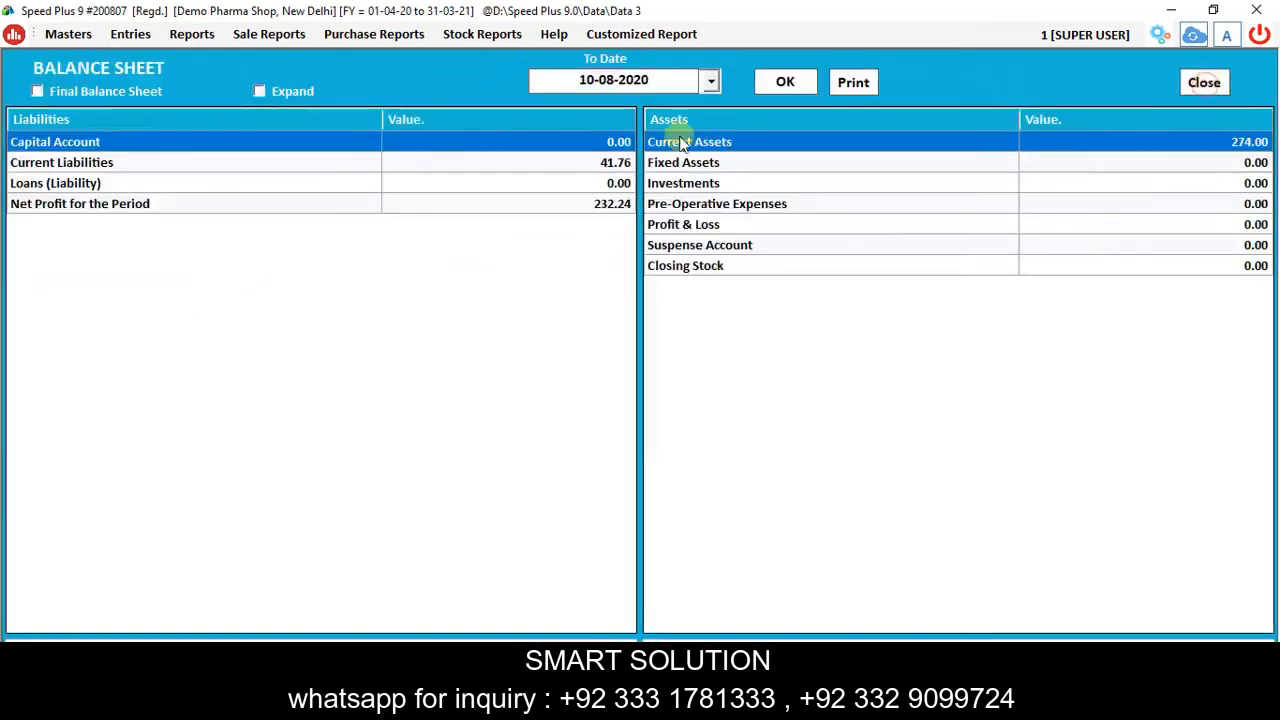
click(1200, 86)
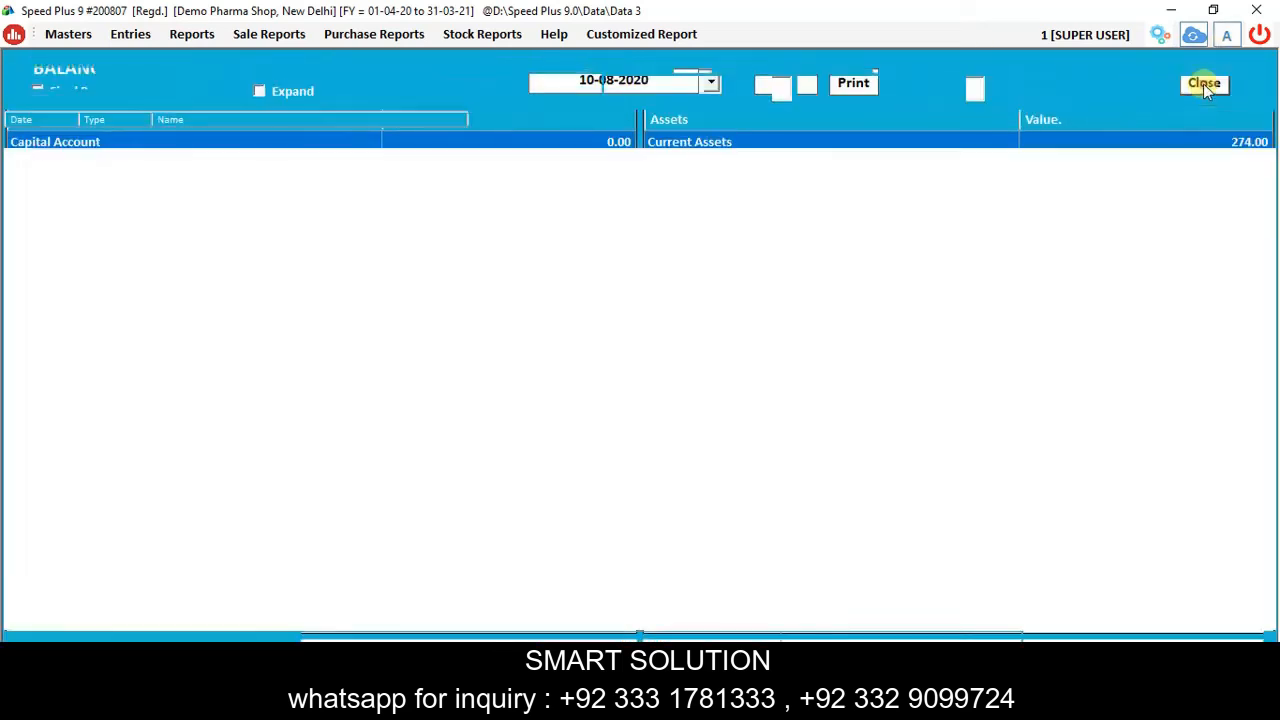
click(278, 35)
click(282, 58)
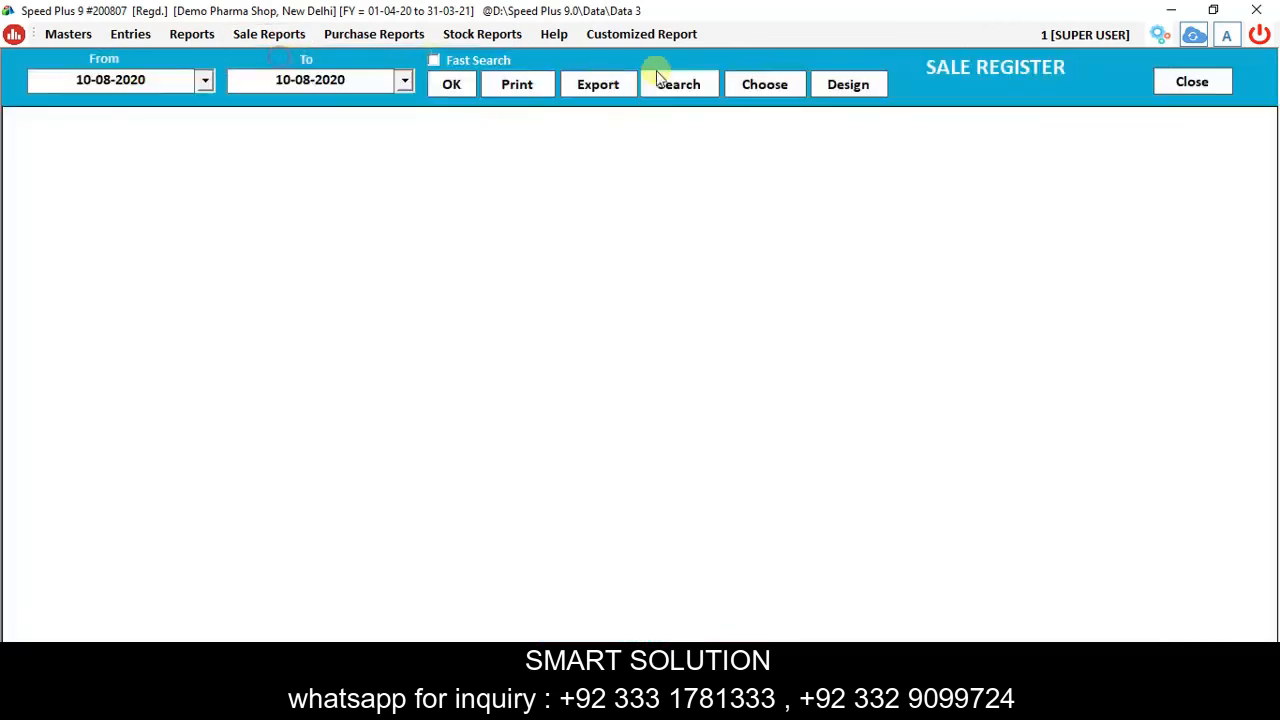
Load the 10-08-2020 Sale Register and Bill Wise Profit reports, showing 50.00 profit (22.32%).
click(450, 84)
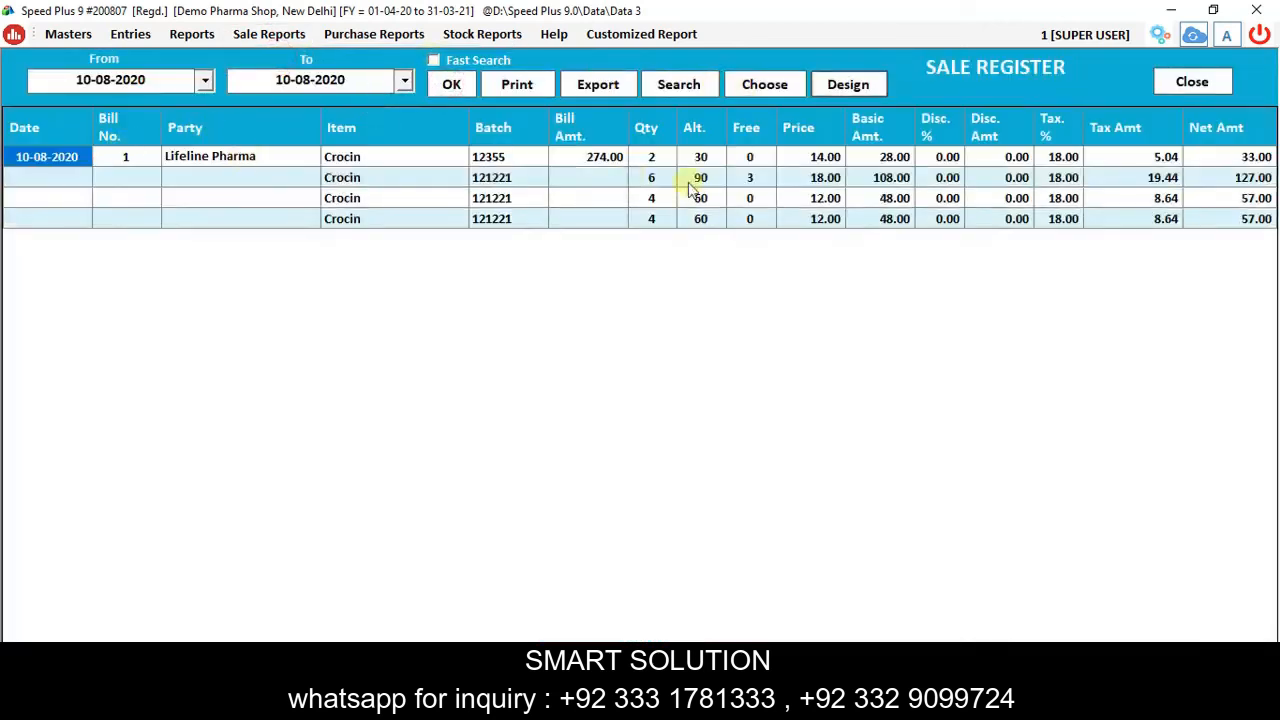
click(257, 39)
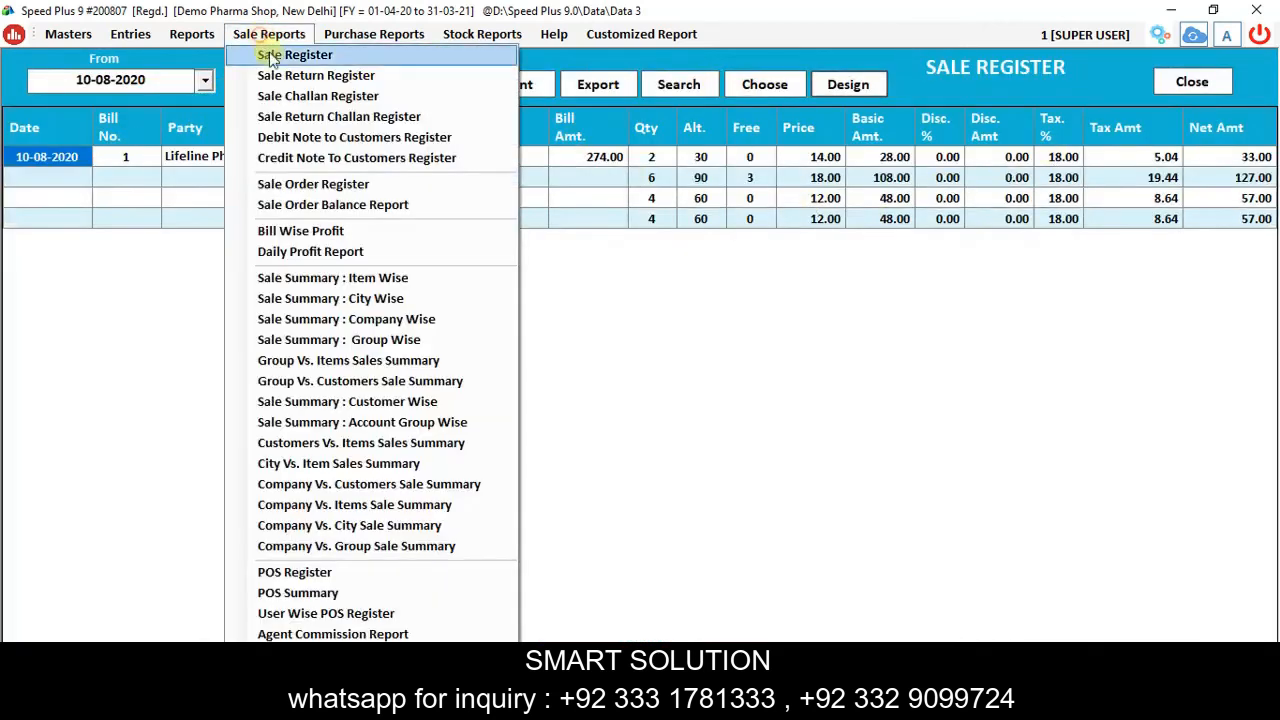
click(324, 232)
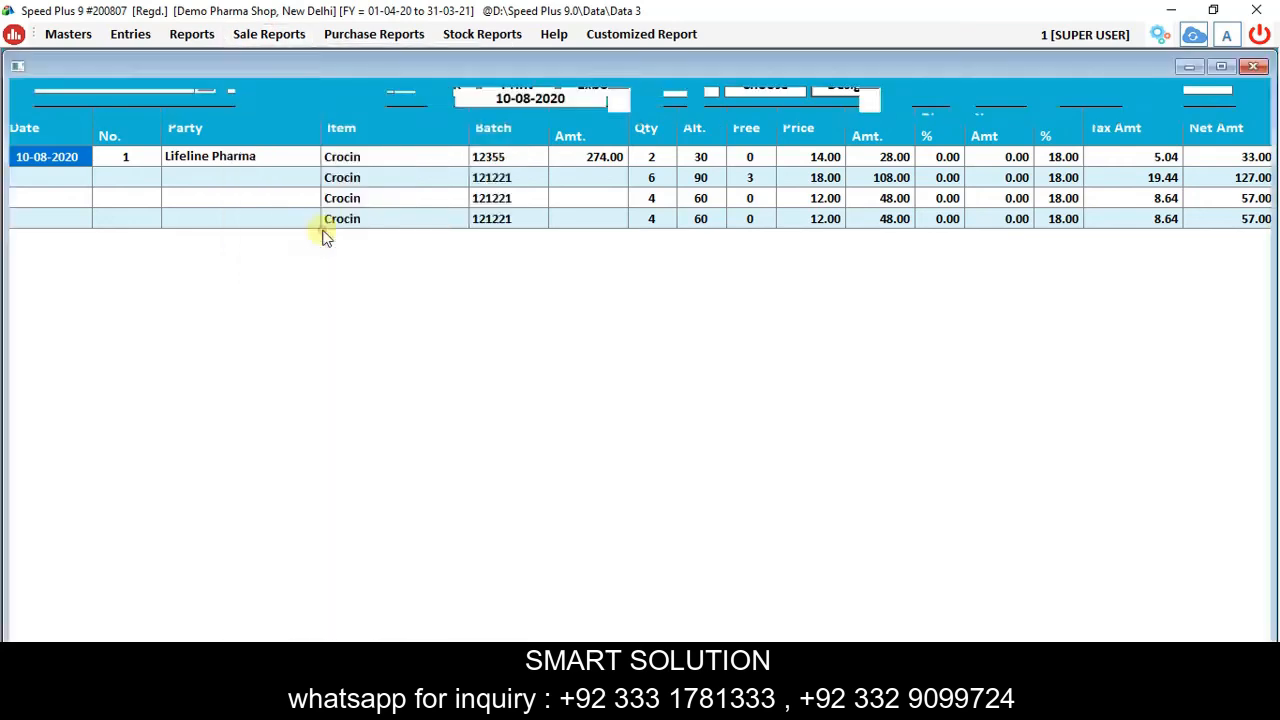
click(923, 74)
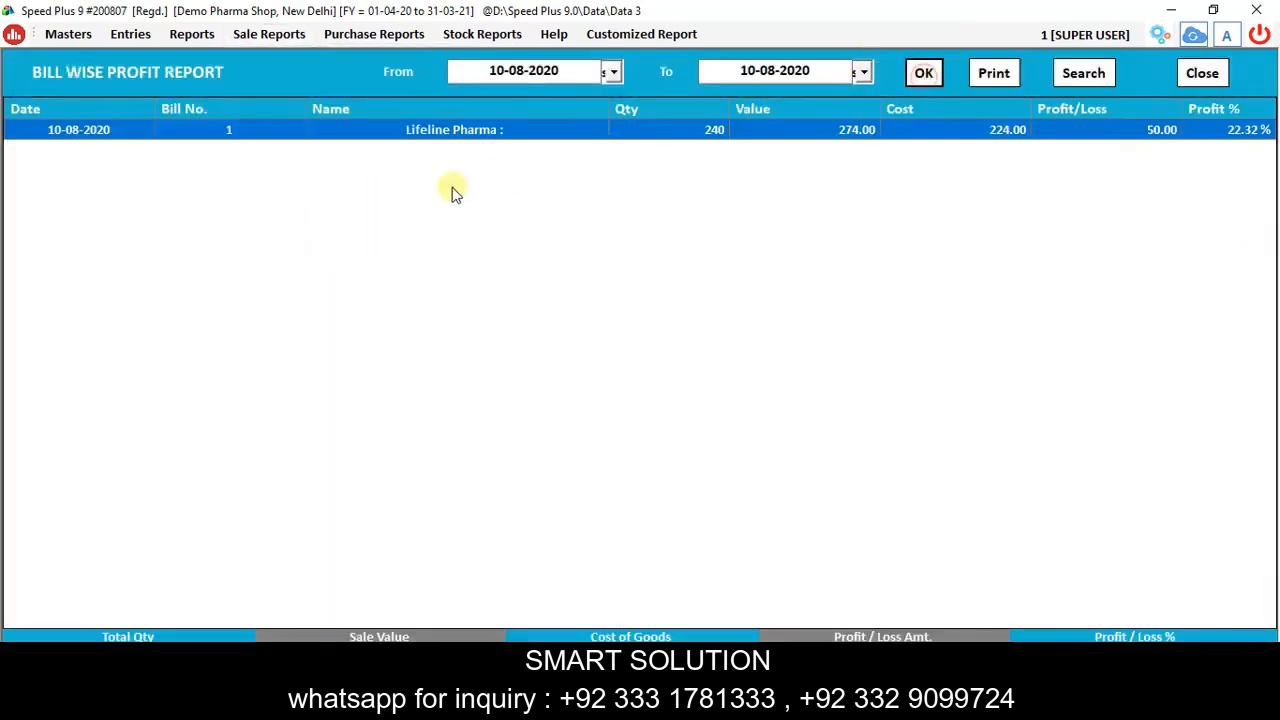
Load the Daily Profit Report, then bring up the Sale Summary : Item Wise report.
click(262, 36)
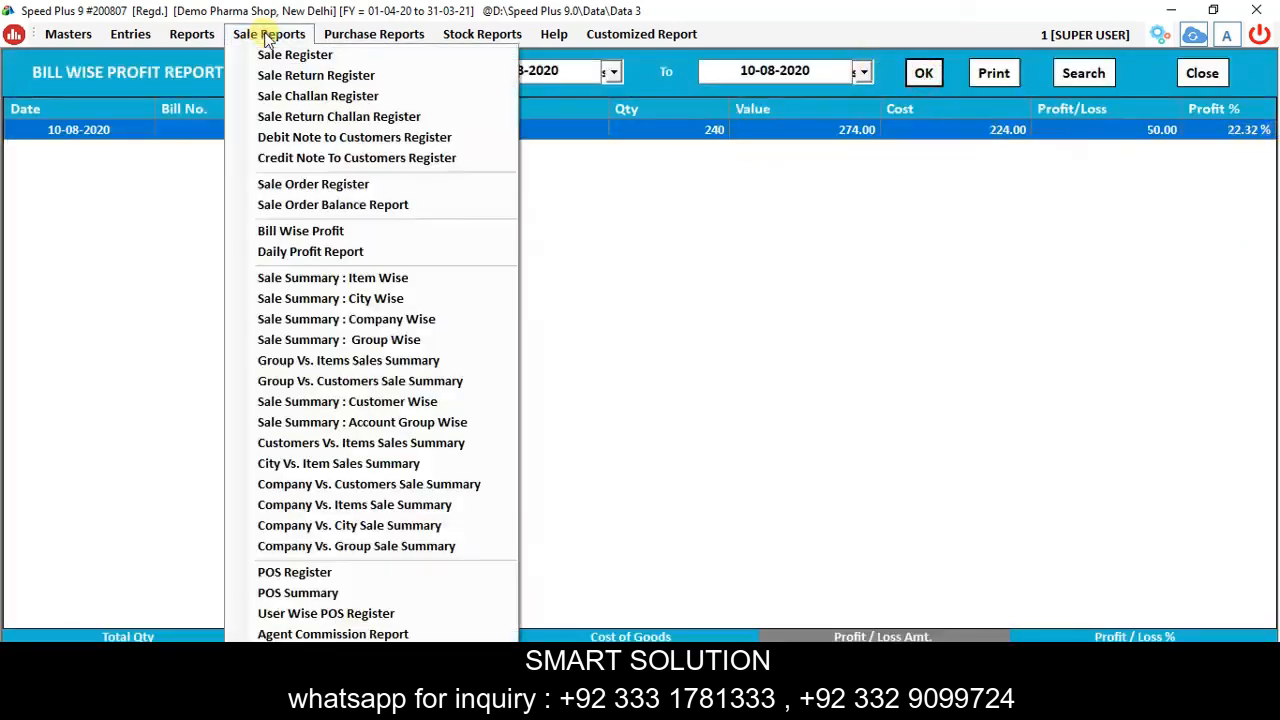
click(254, 254)
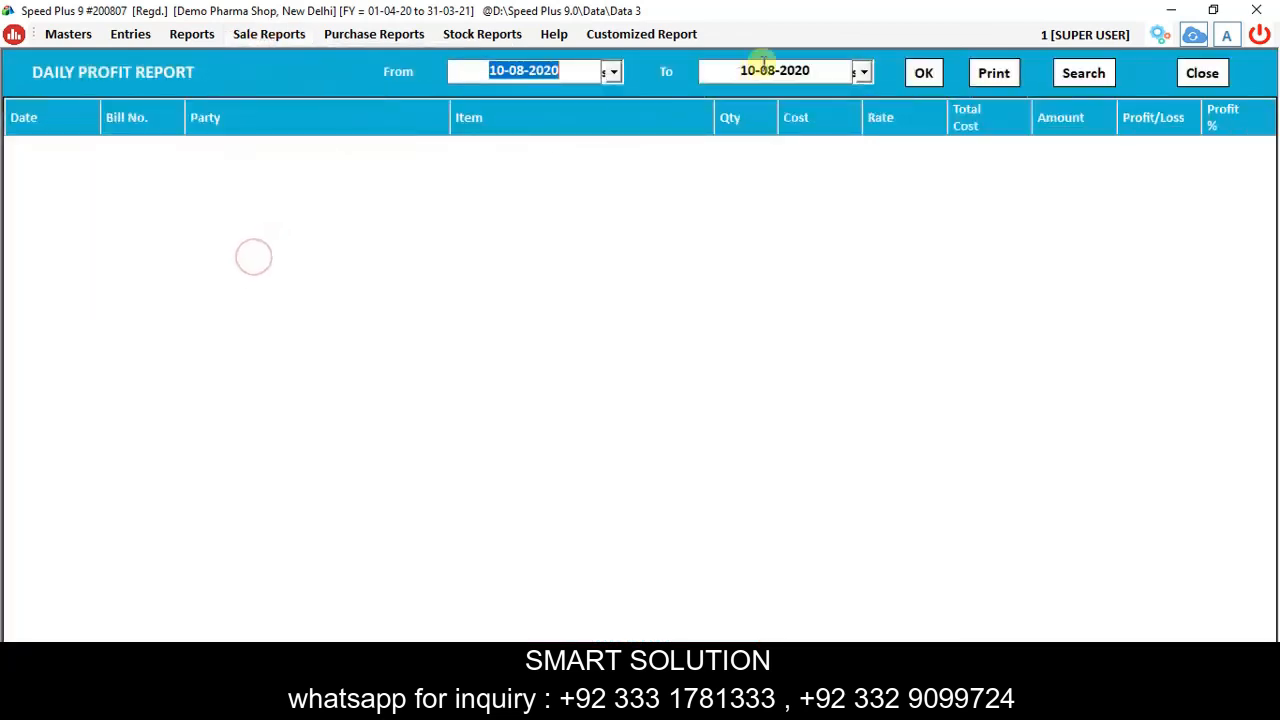
click(923, 73)
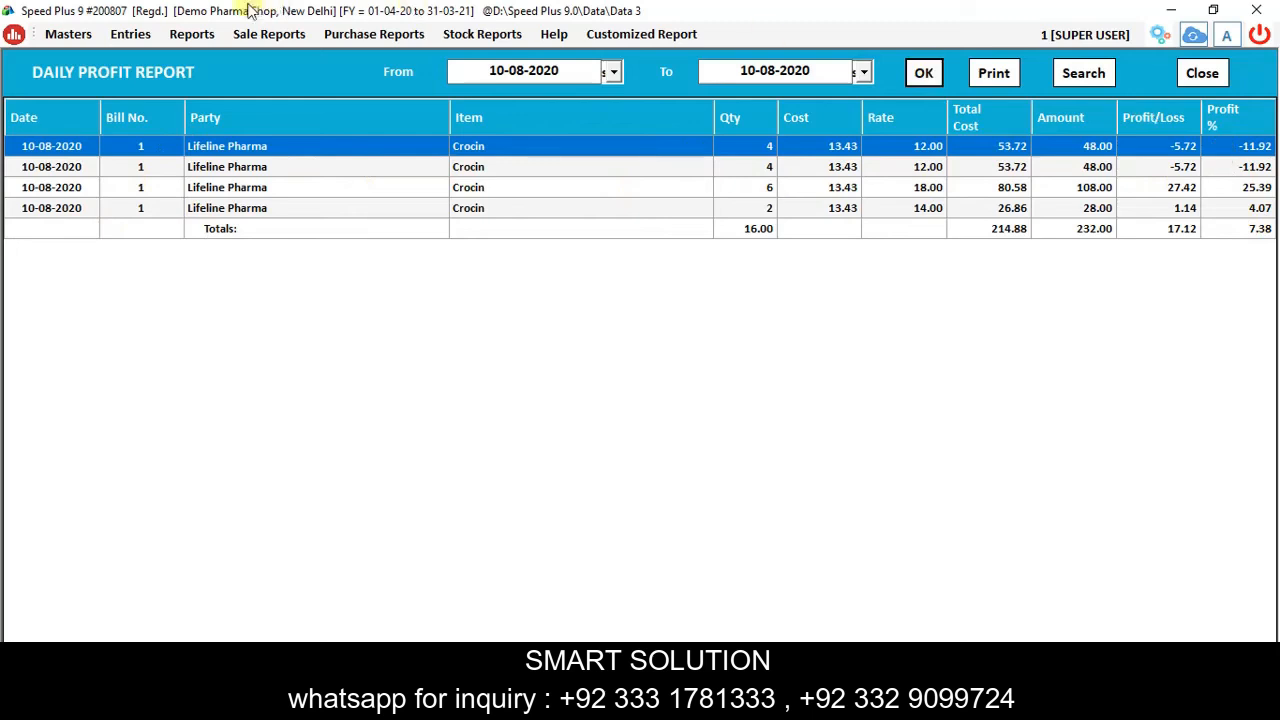
click(269, 34)
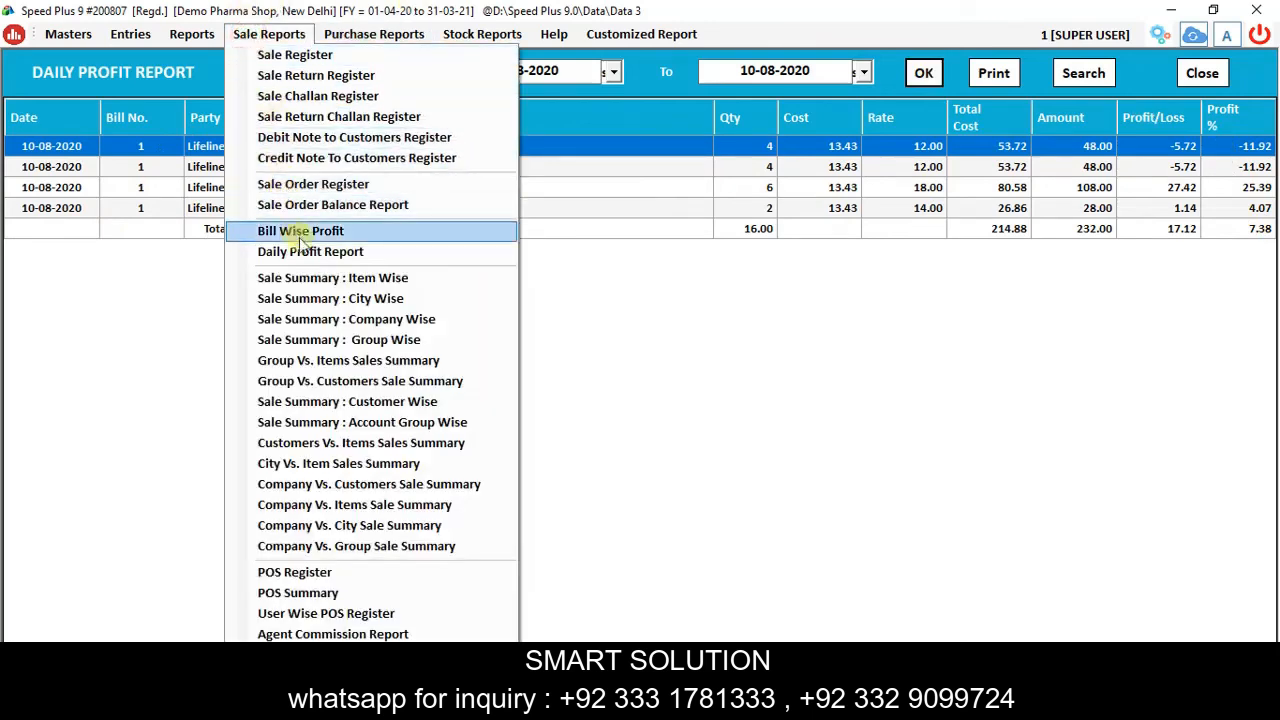
click(325, 279)
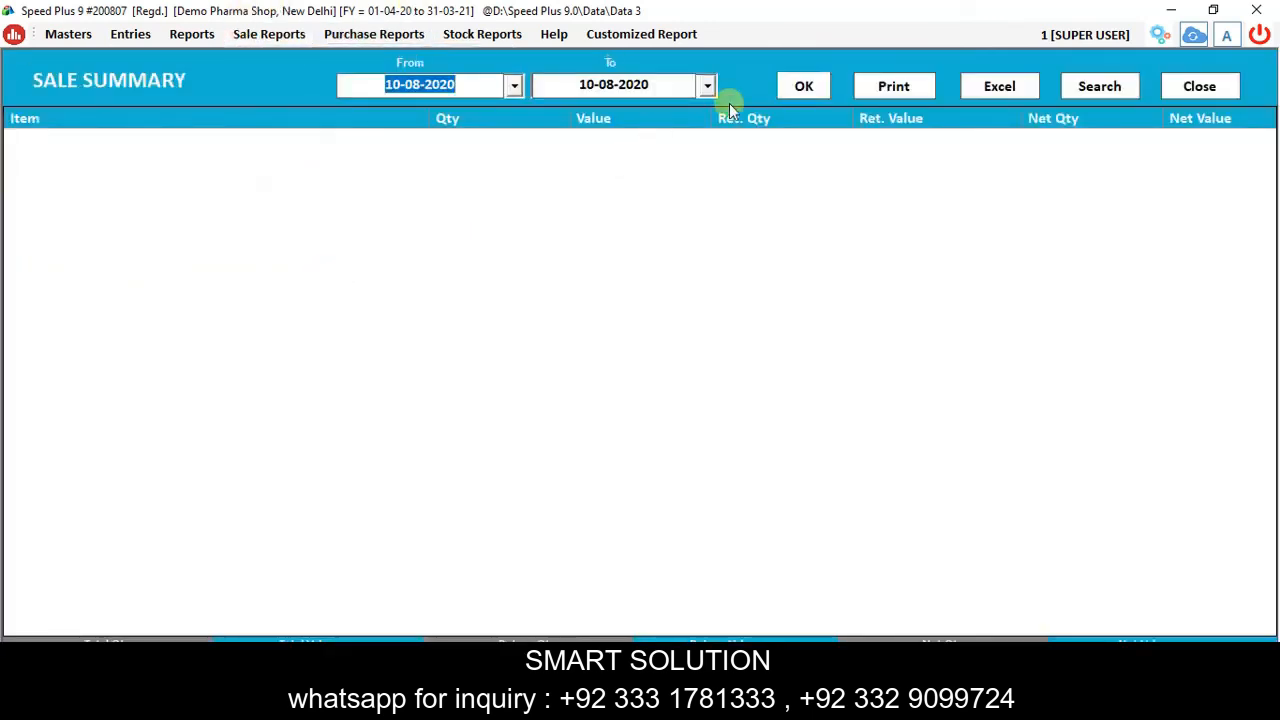
Load the item-wise and city-wise sale summary figures.
click(801, 91)
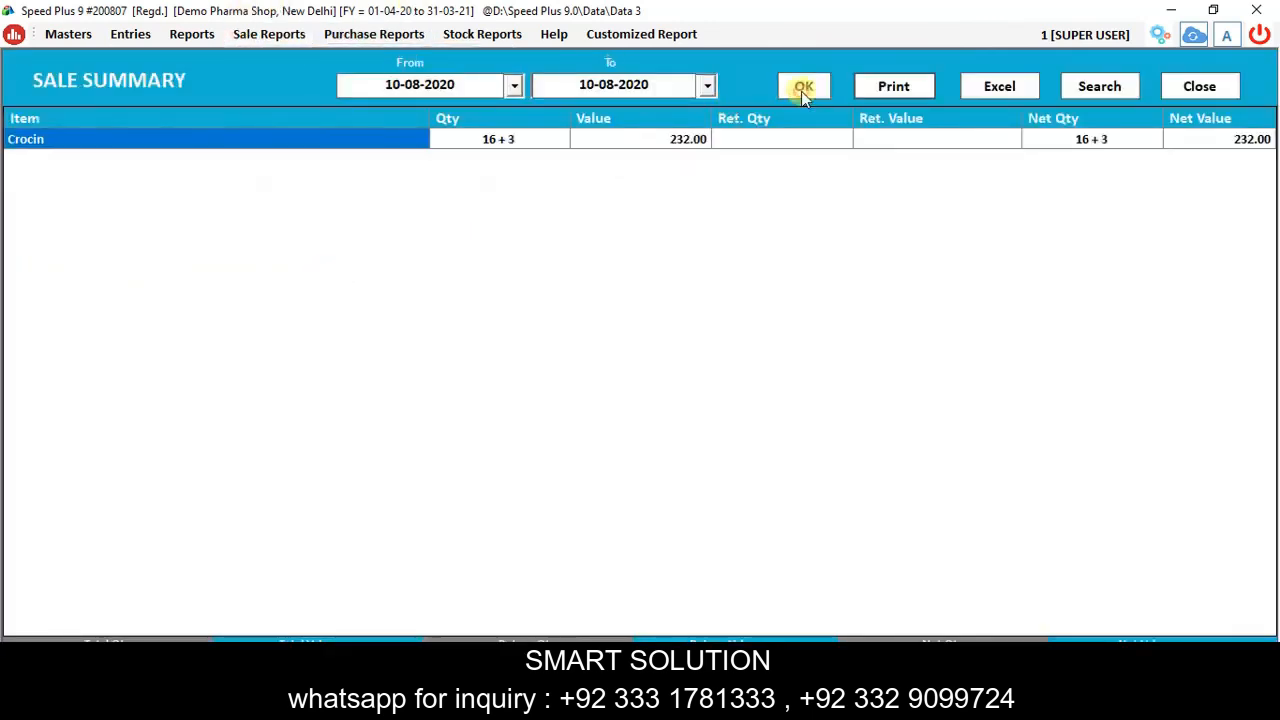
click(275, 35)
click(309, 299)
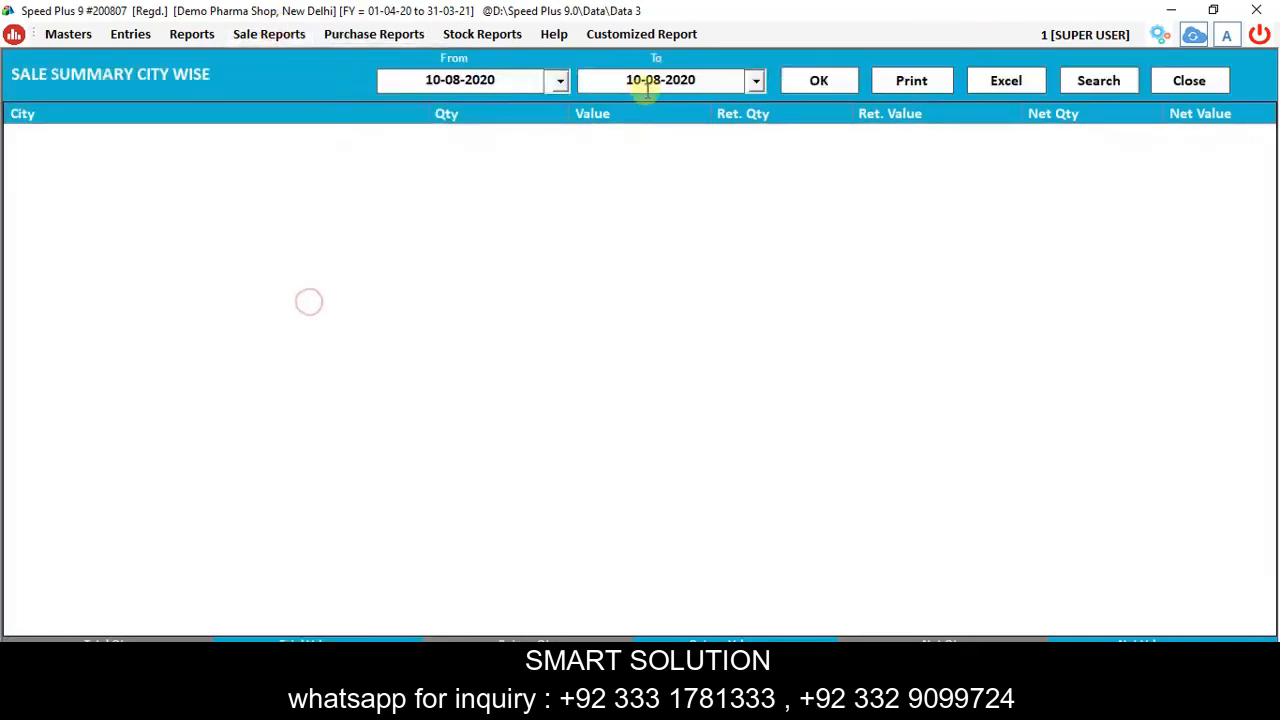
click(814, 84)
Load the company-wise and group-wise sale summary figures.
click(191, 34)
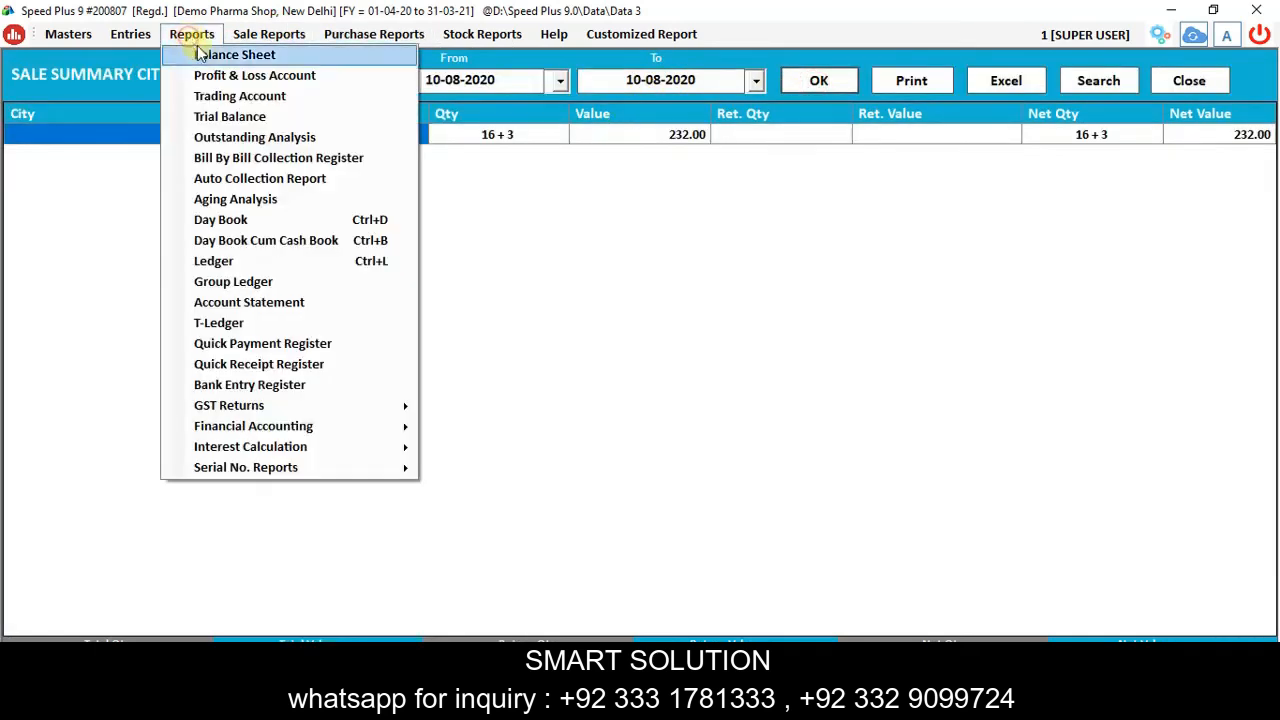
click(269, 34)
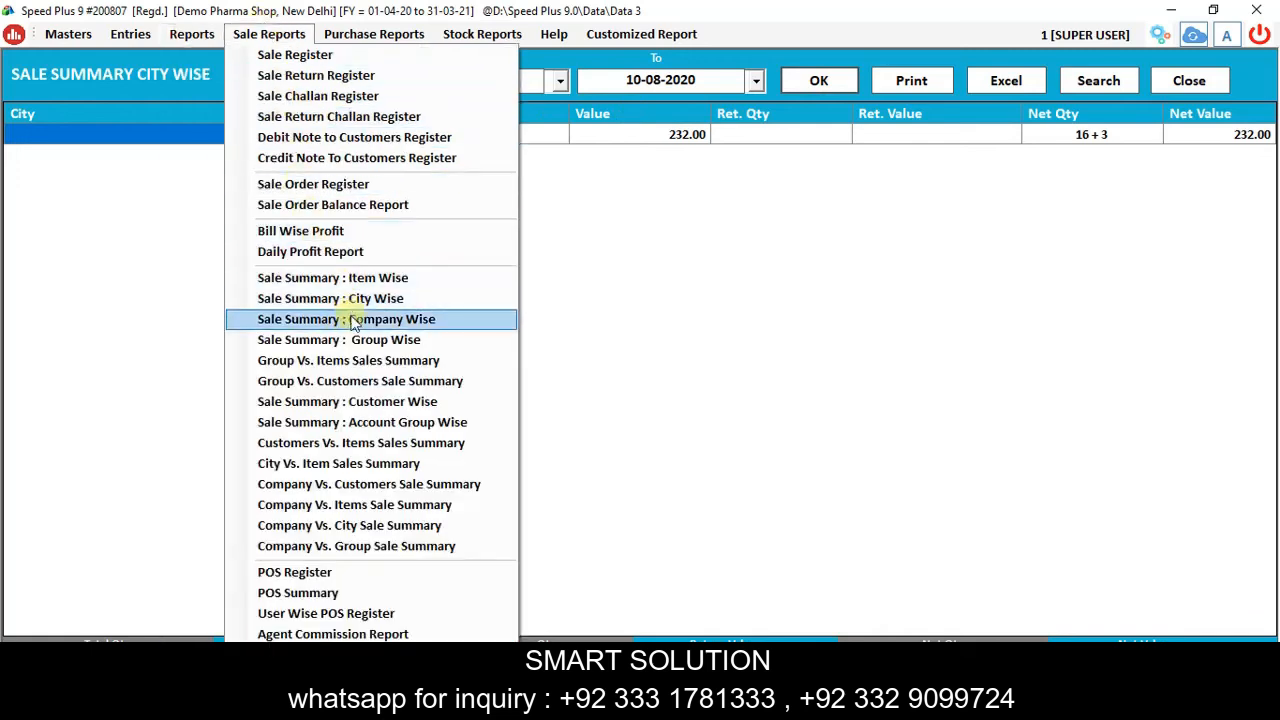
click(350, 315)
click(805, 81)
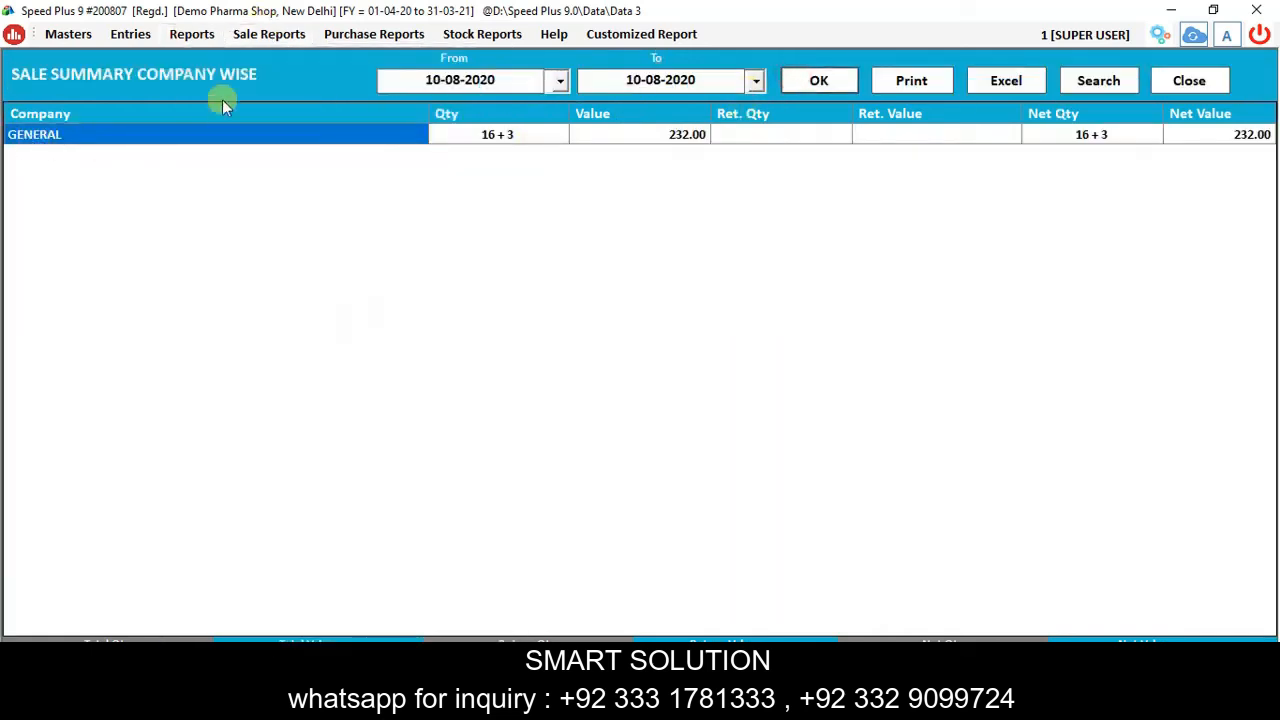
click(270, 34)
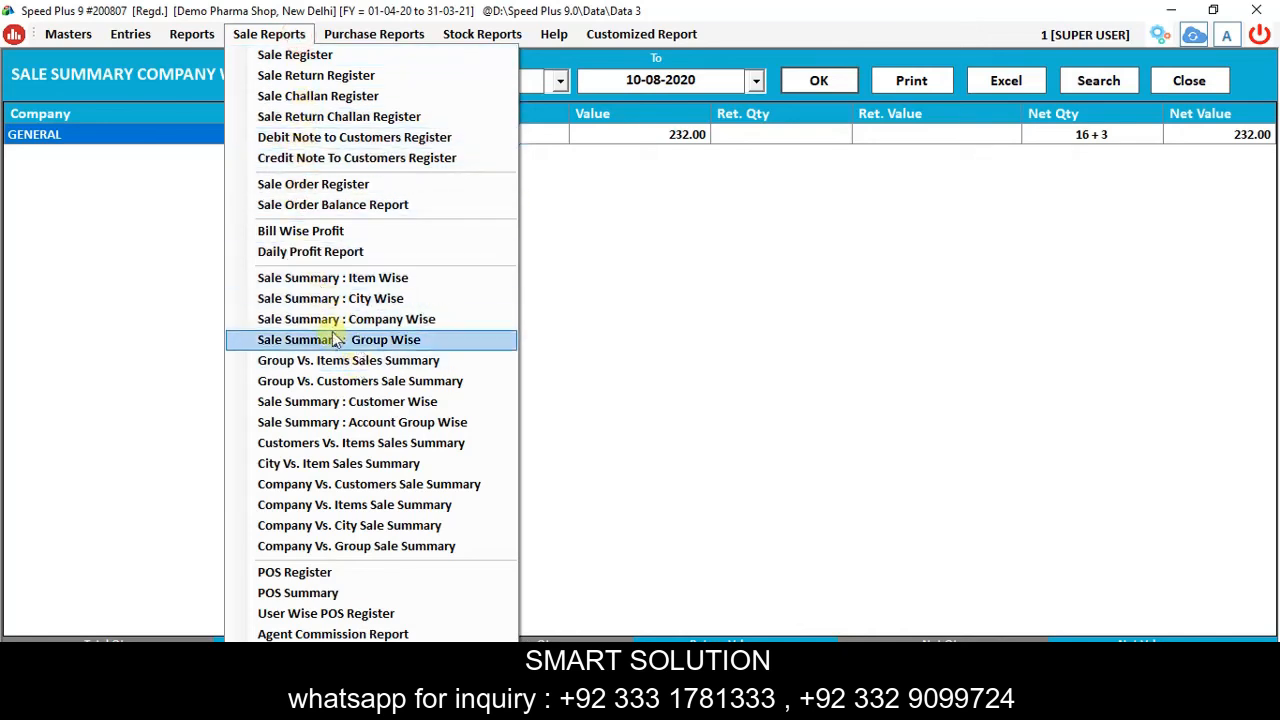
click(335, 342)
click(820, 81)
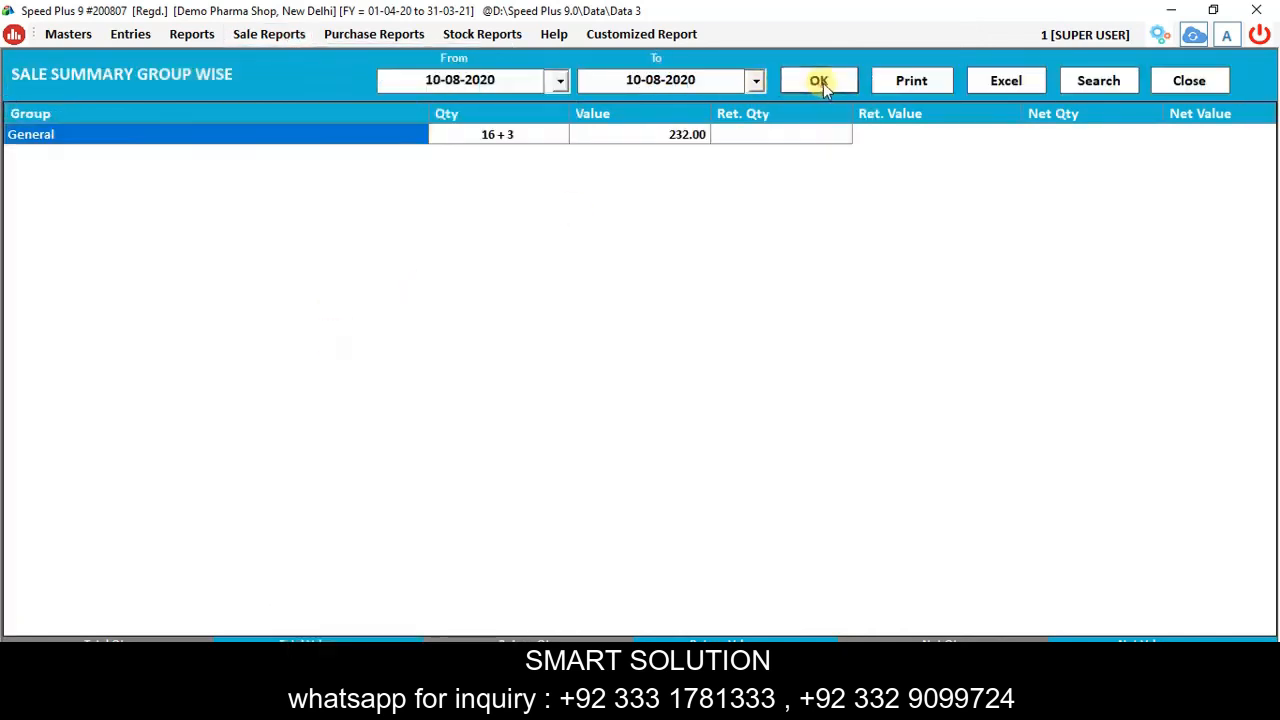
Generate the stock report, which shows Crocin closing at 259 valued 221.16.
click(272, 34)
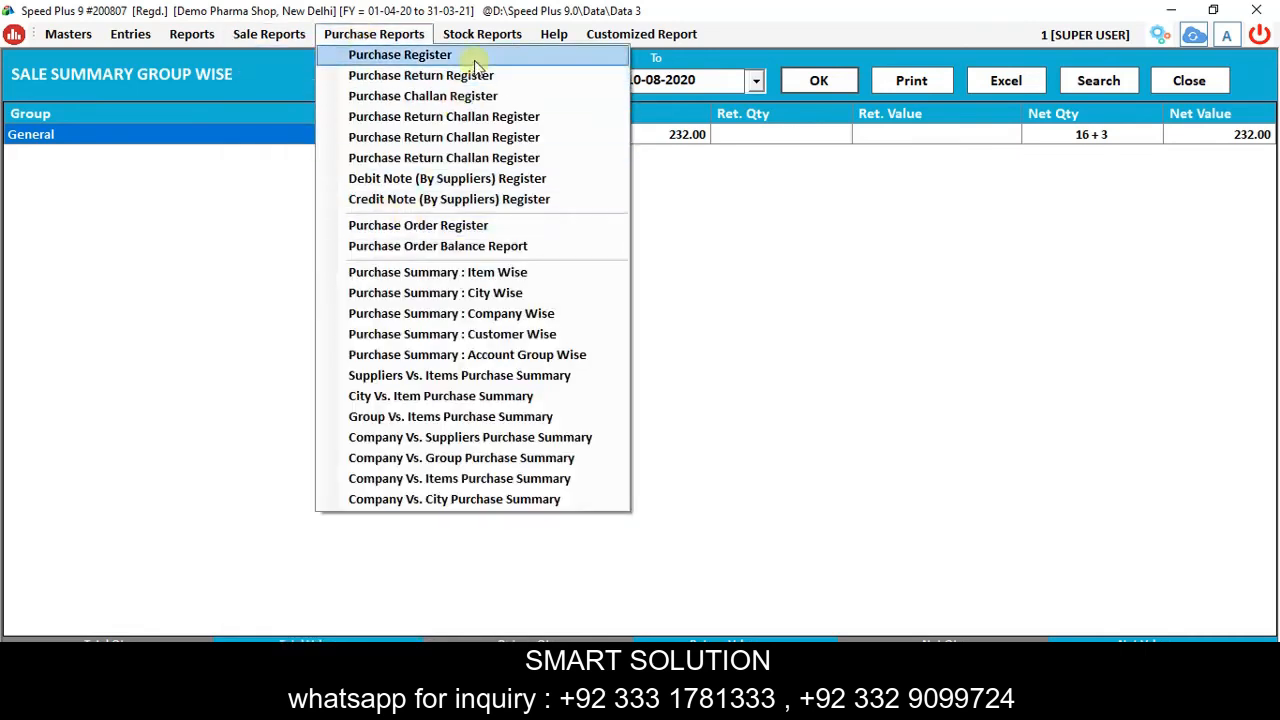
click(494, 53)
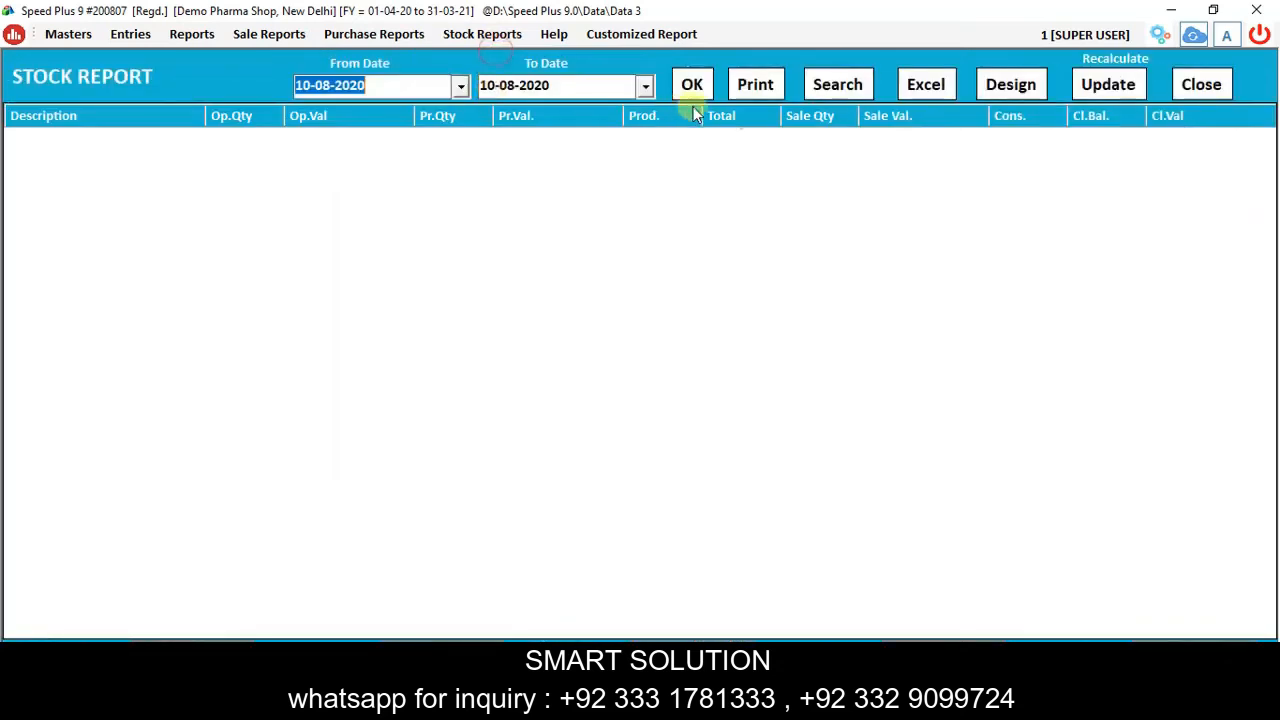
click(694, 86)
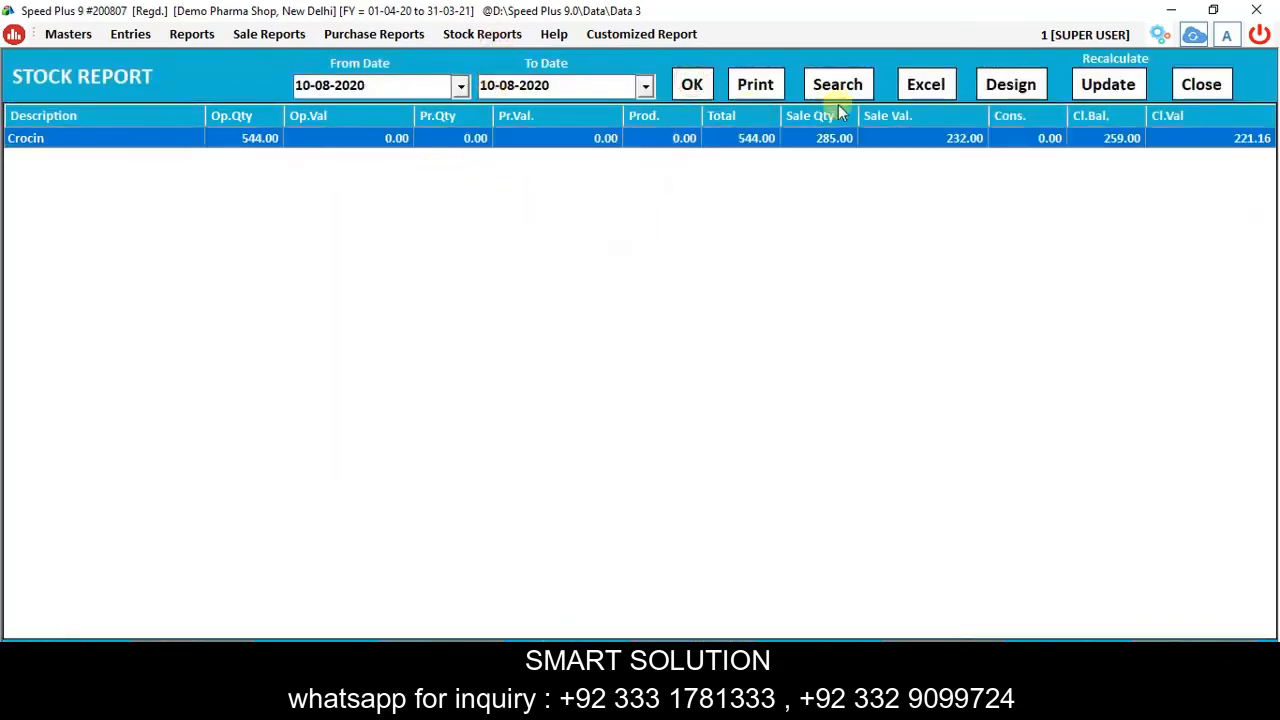
Bring up the GSTR-1 e-filing screen from the general reports.
click(195, 35)
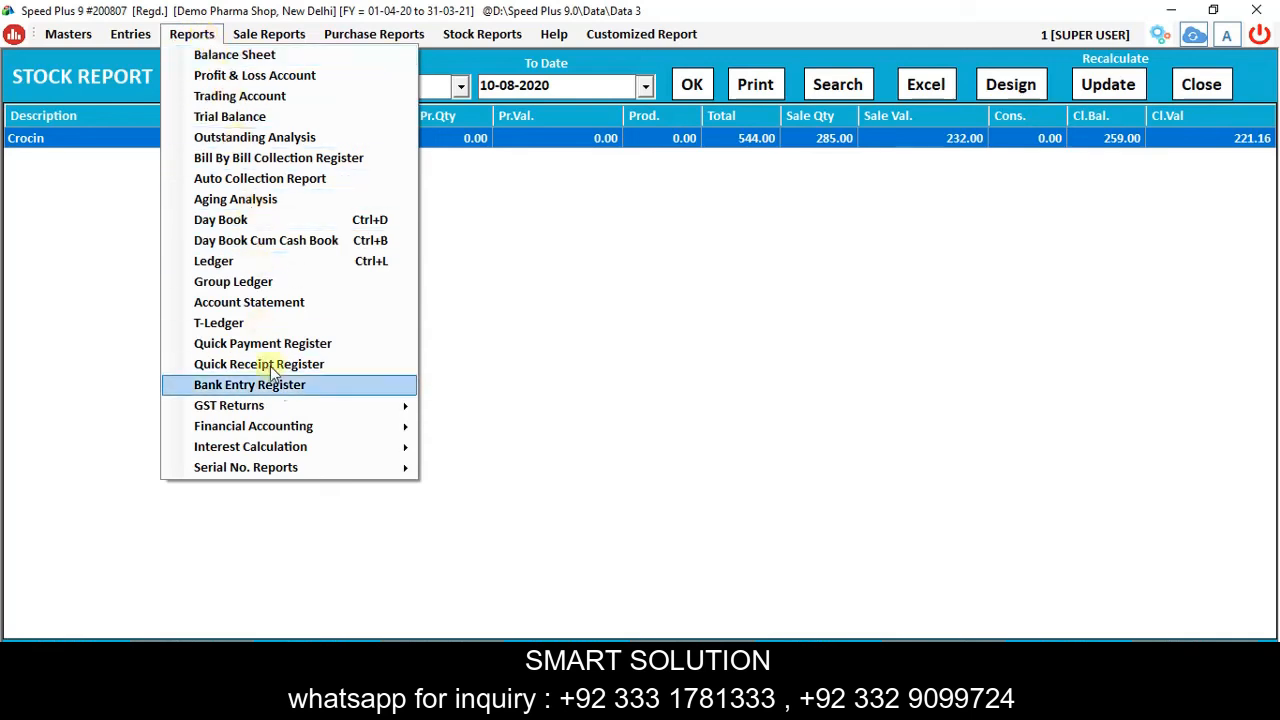
mouse_move(295, 410)
click(511, 407)
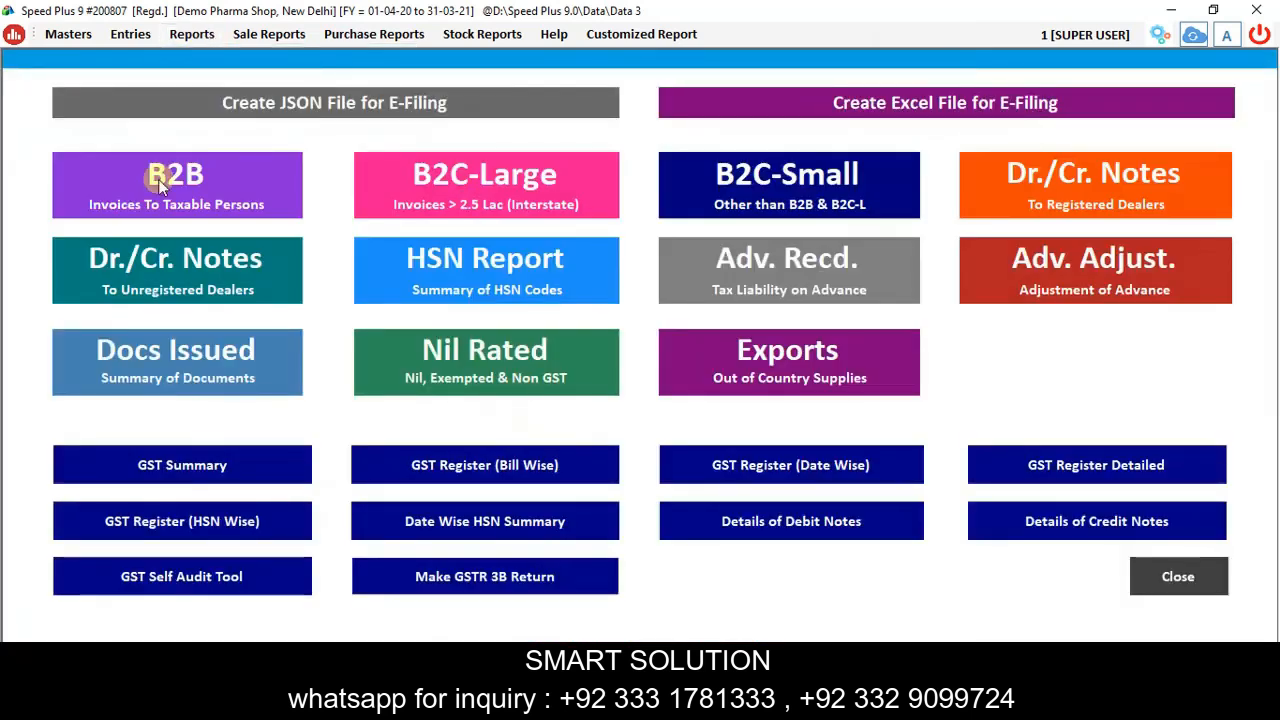
Review the GSTR-1 B2B invoices and the B2C-Small invoice summary.
click(158, 179)
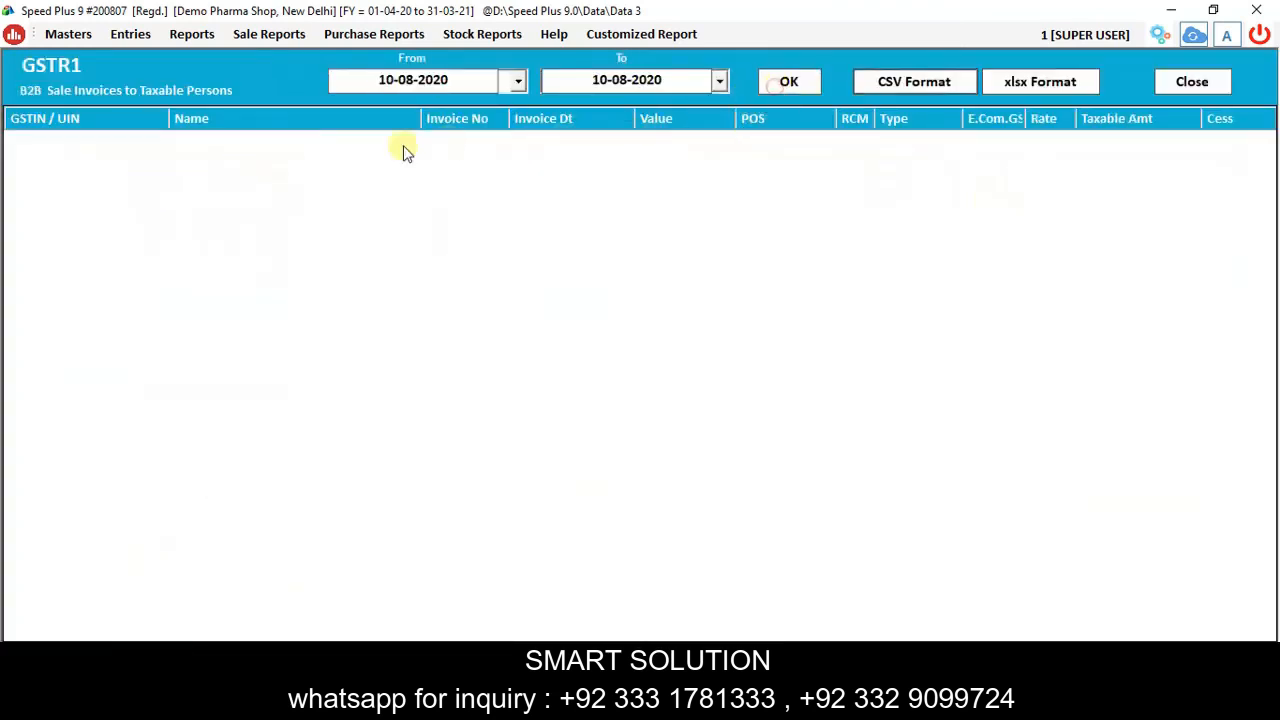
click(1180, 80)
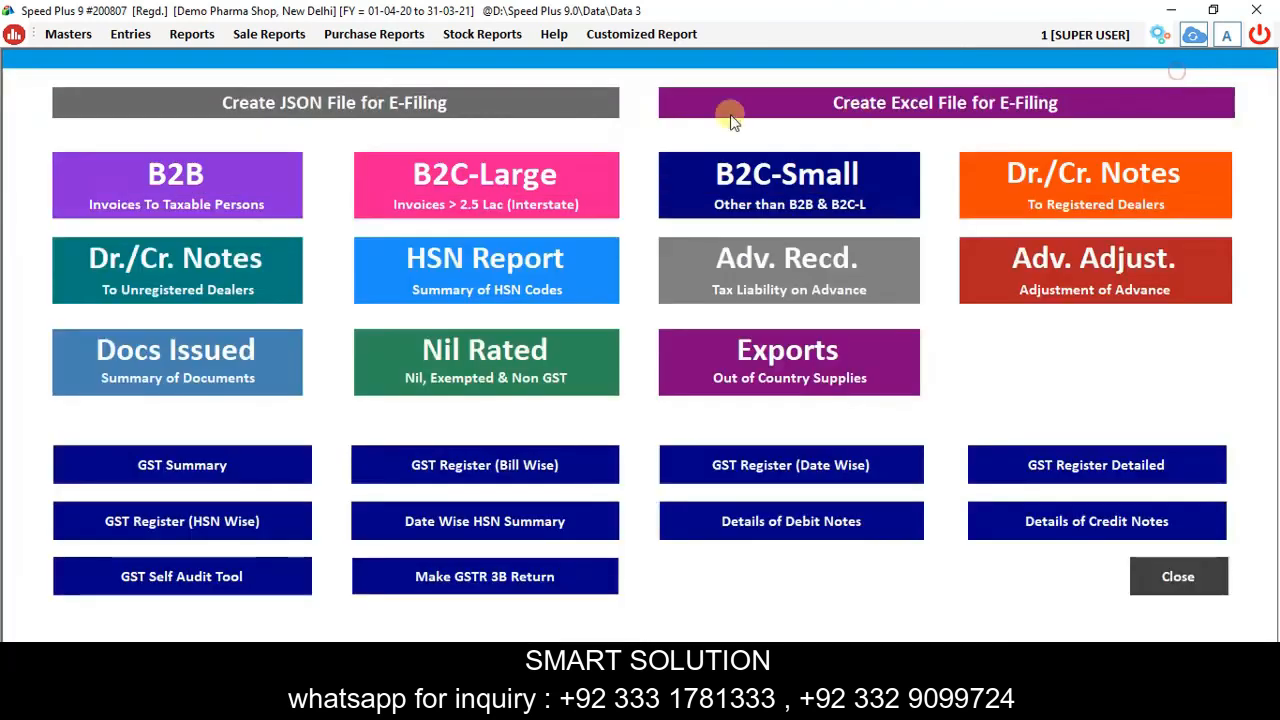
click(669, 189)
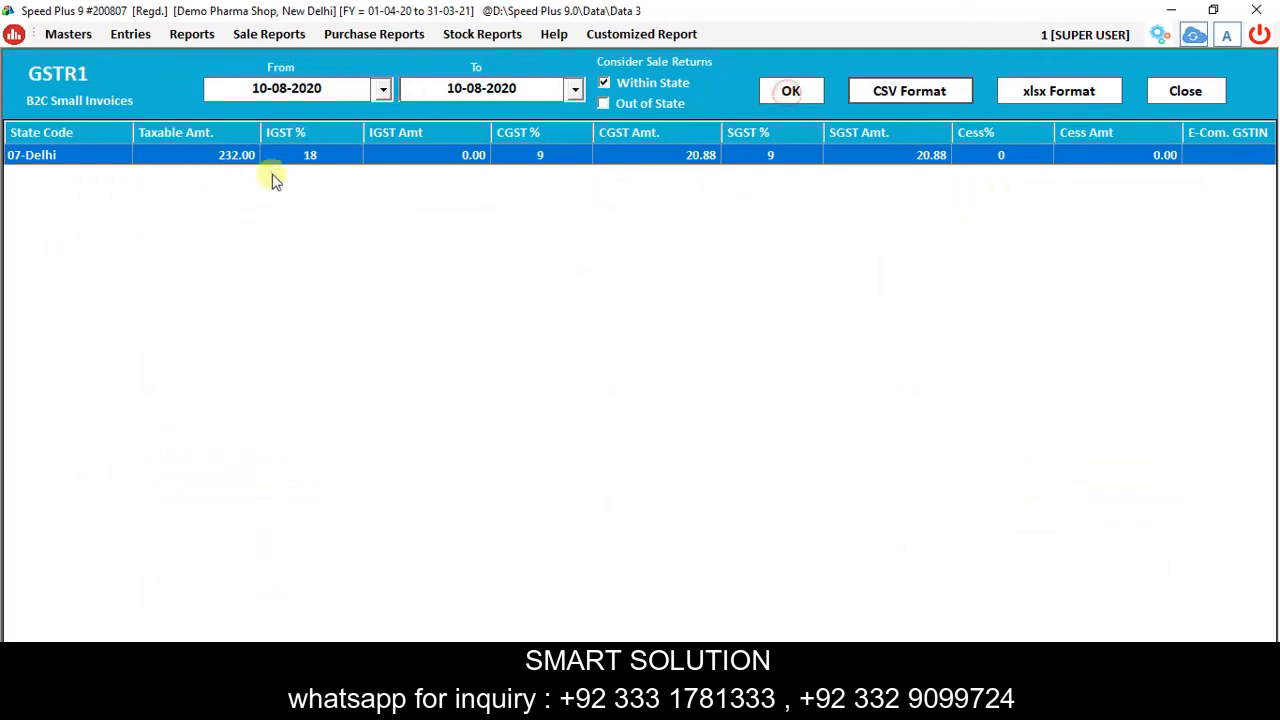
click(1187, 90)
Close the GST e-filing screen and every open report, from stock report to ledger.
click(1175, 570)
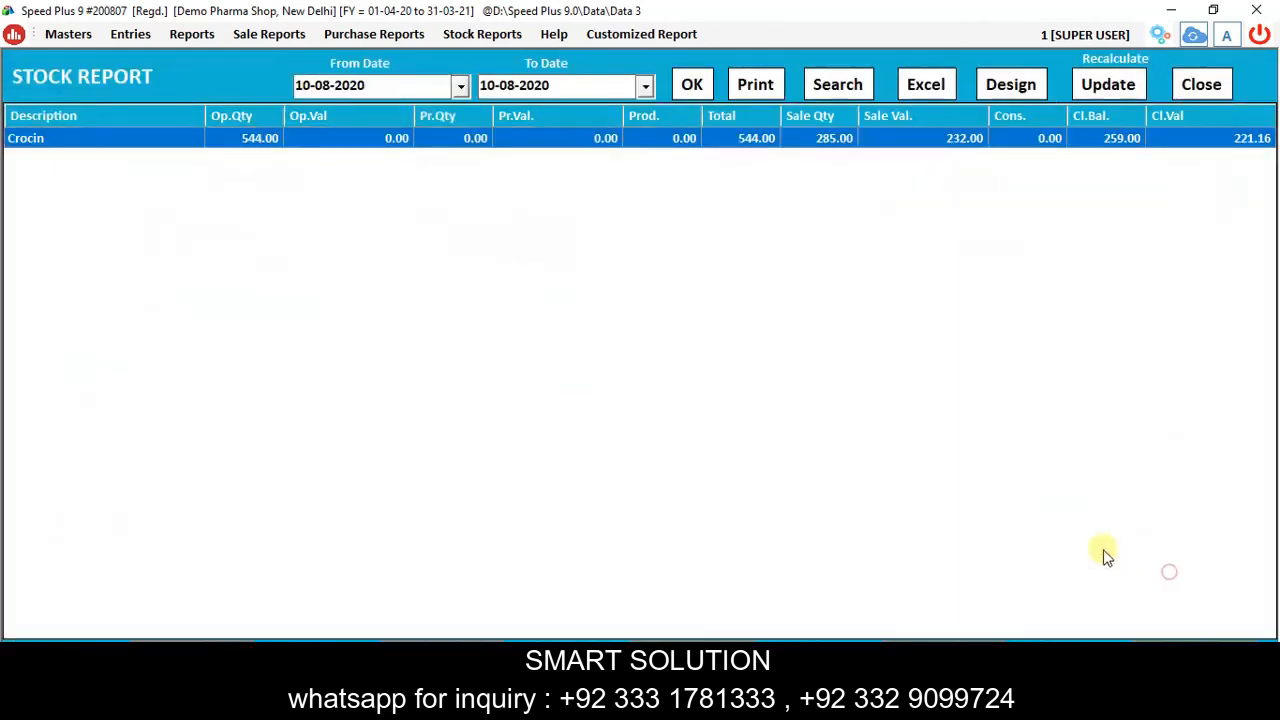
click(1224, 87)
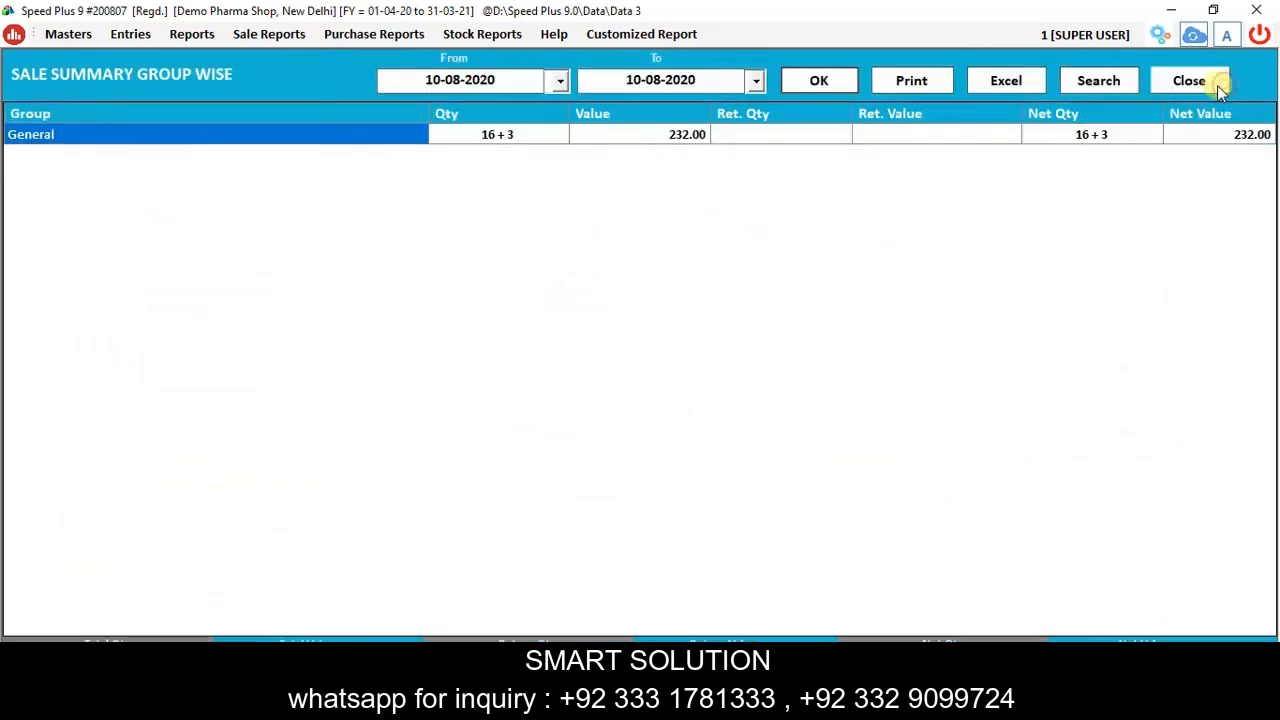
click(1205, 84)
click(1203, 83)
click(1203, 83)
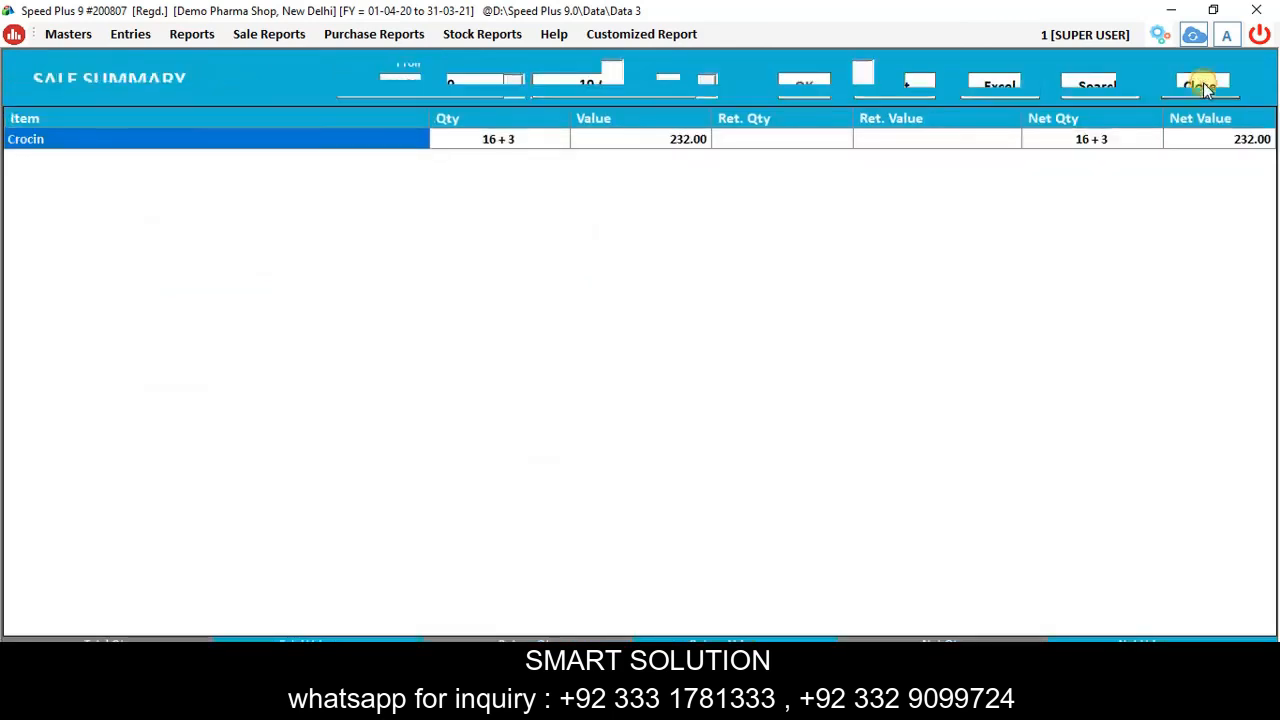
click(1203, 81)
click(1203, 81)
click(1203, 76)
click(1202, 74)
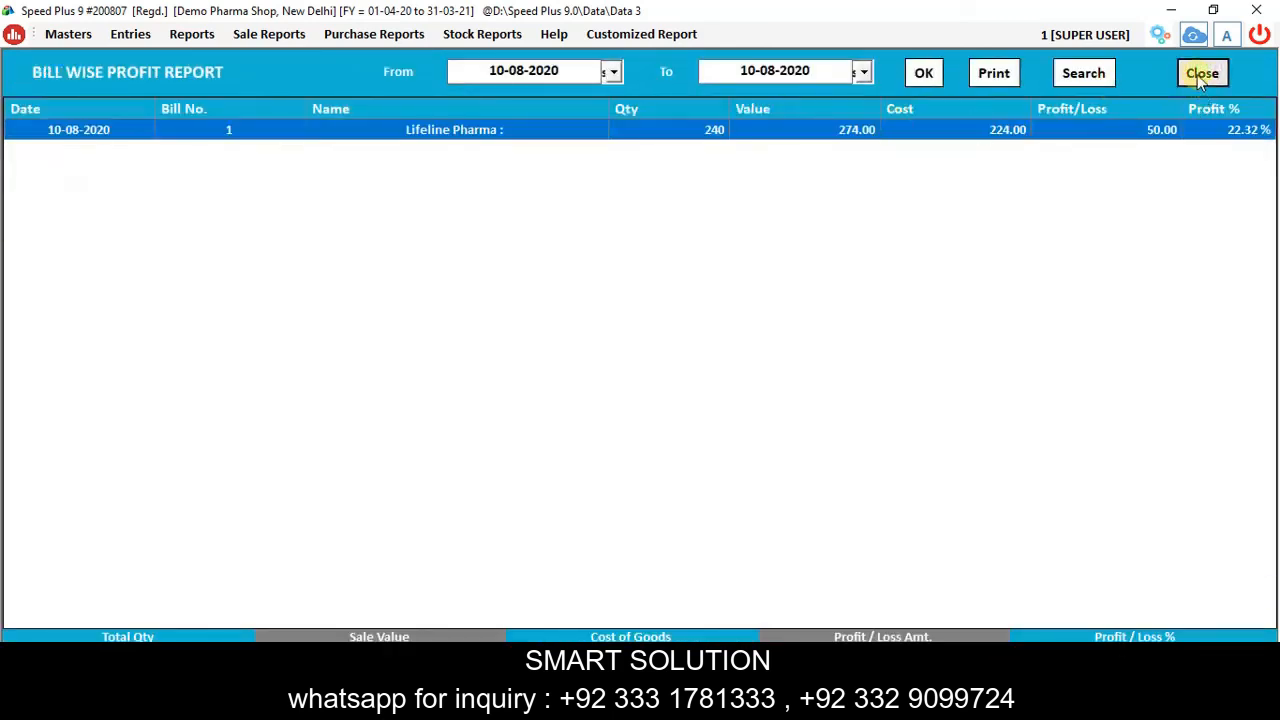
click(1193, 92)
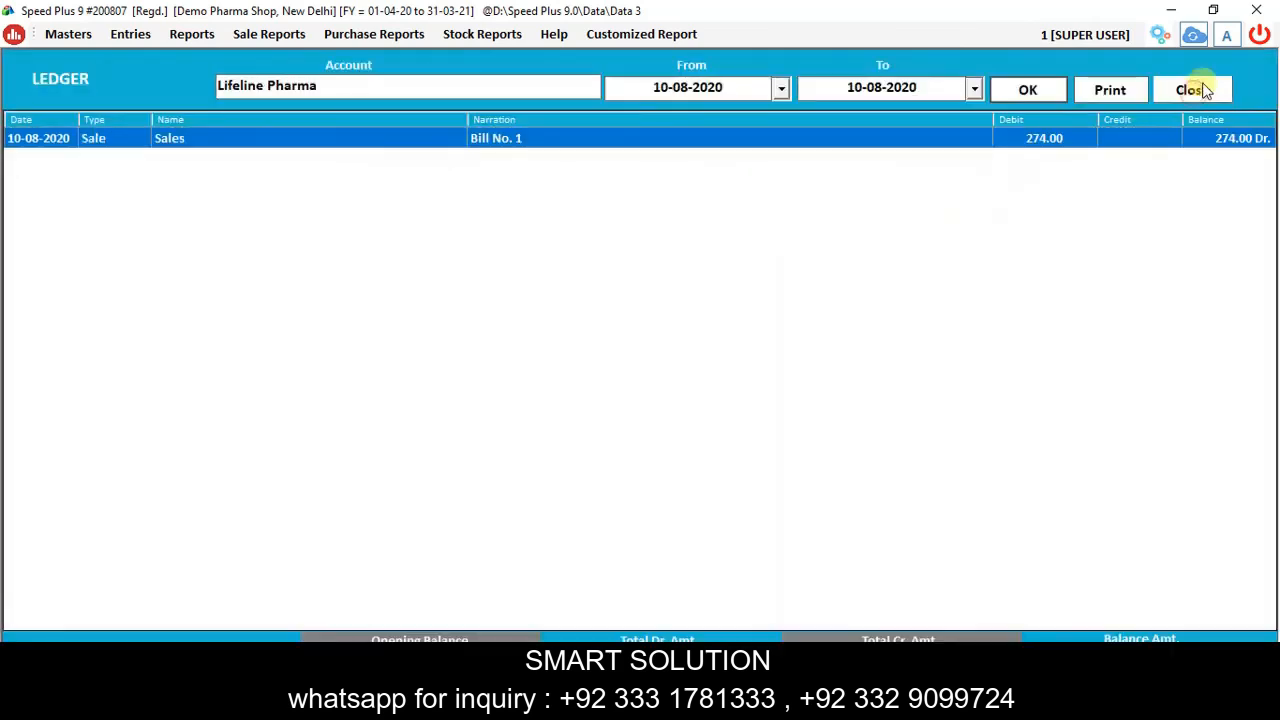
click(1195, 88)
click(124, 36)
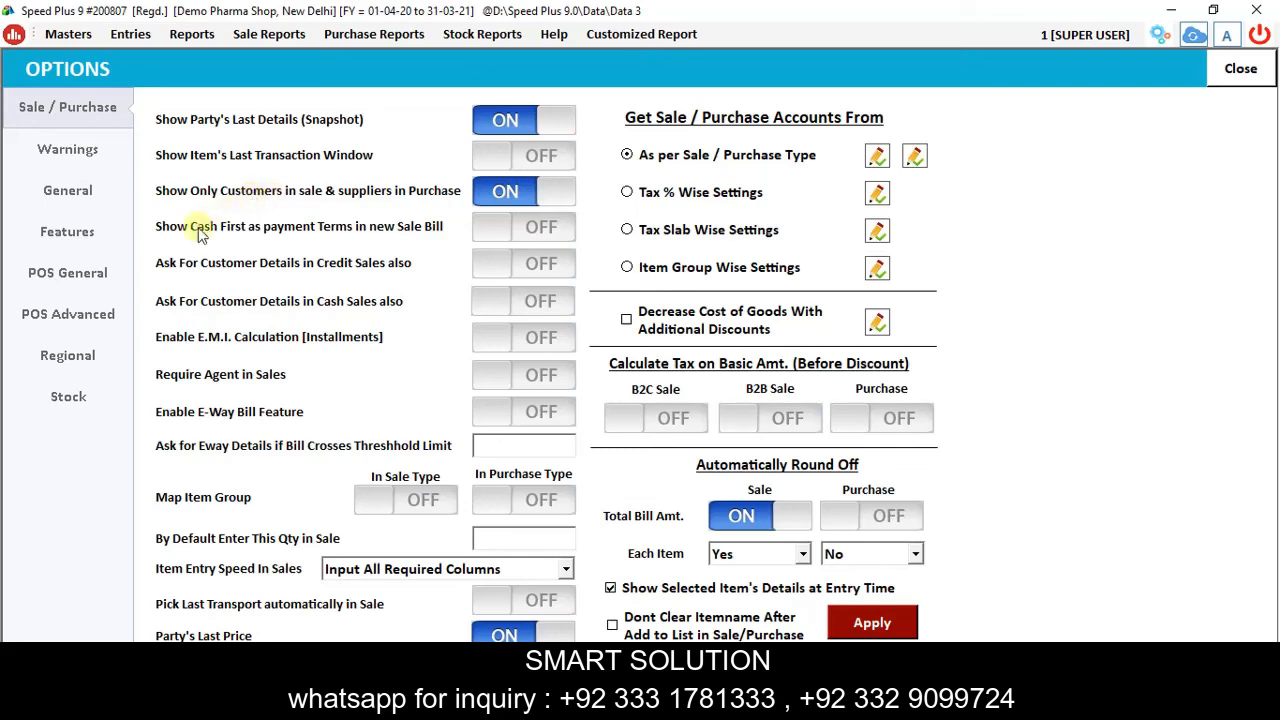
In POS General, enable Prompt to Input Customer Details, Cash Tendered Amount and Ask For Packs and Loose, then apply.
click(68, 276)
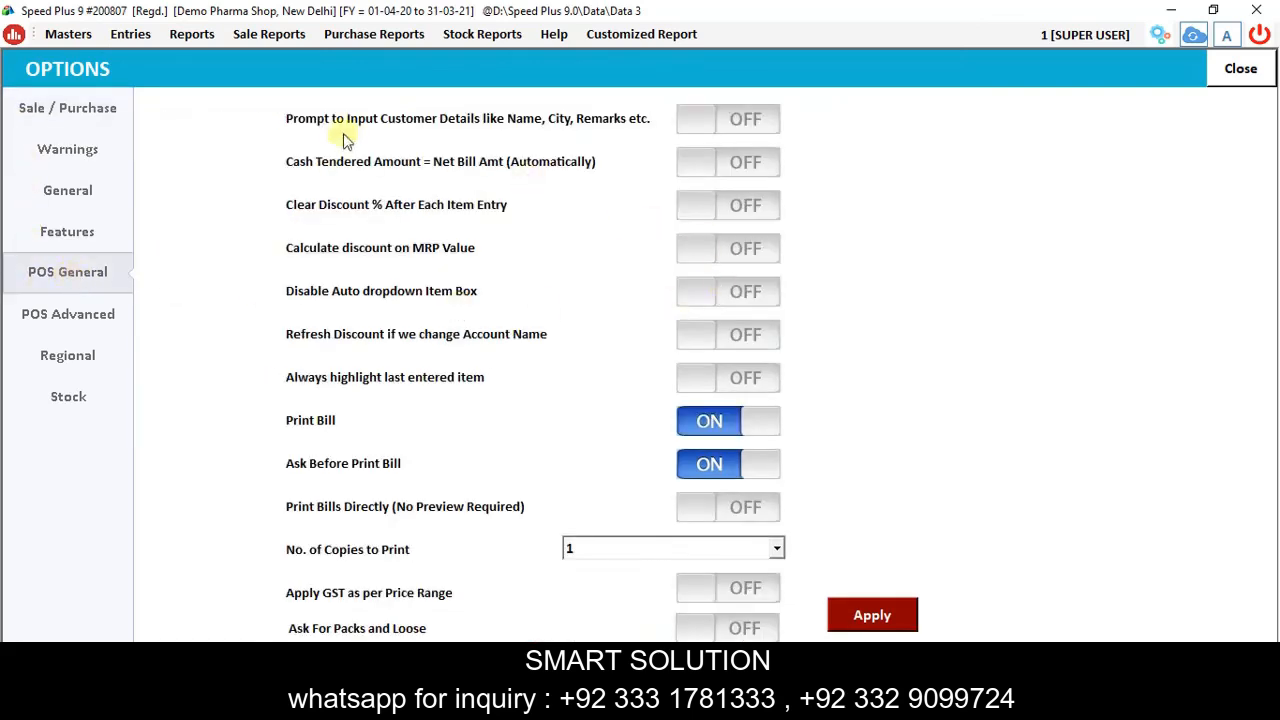
click(755, 120)
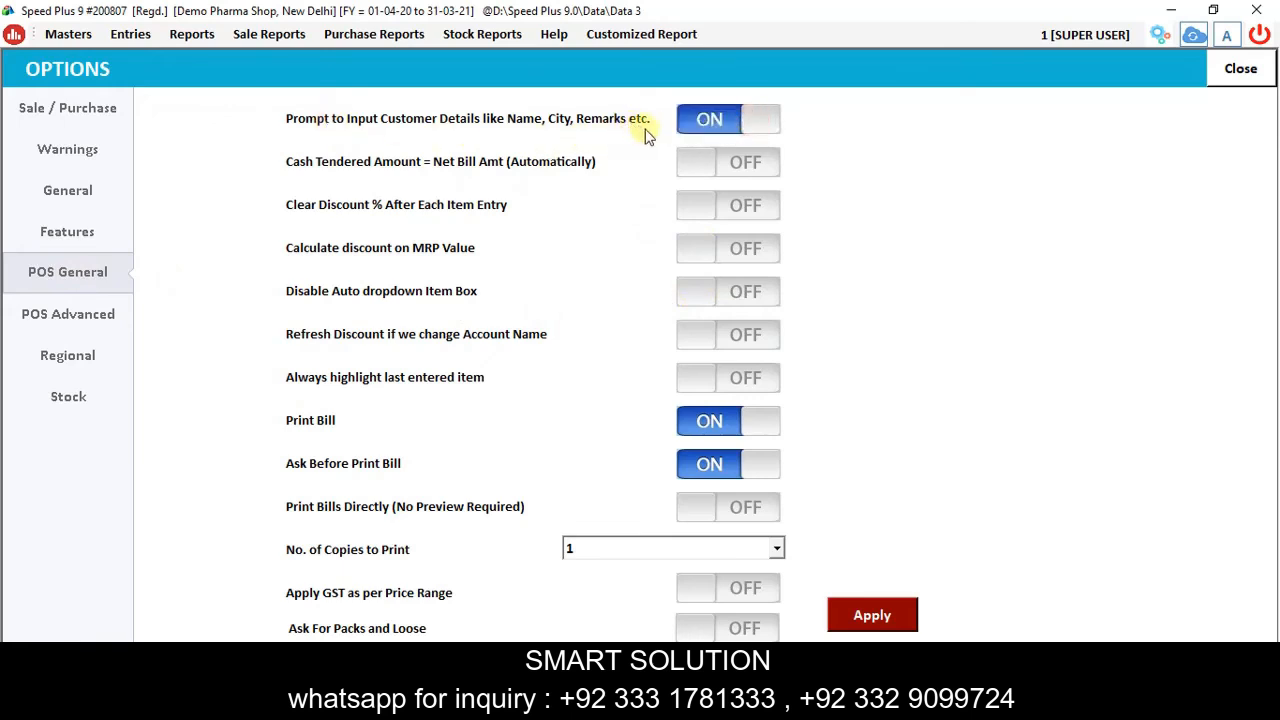
click(746, 165)
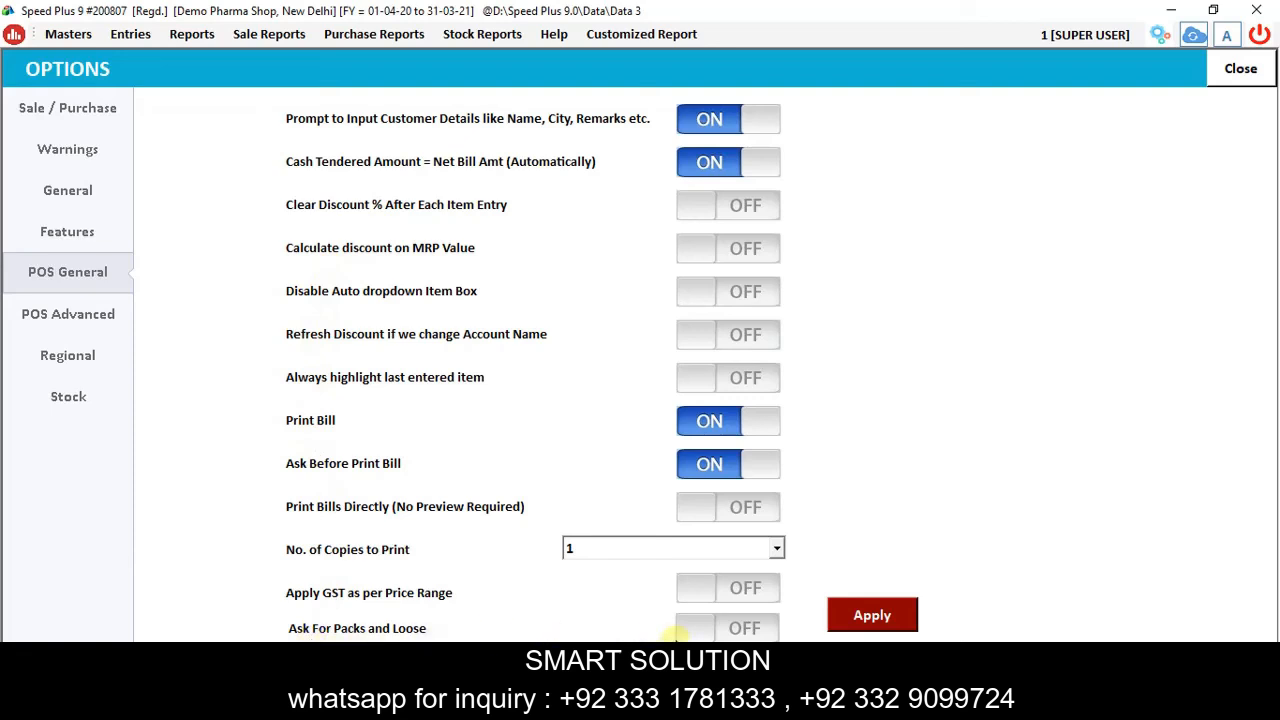
click(746, 628)
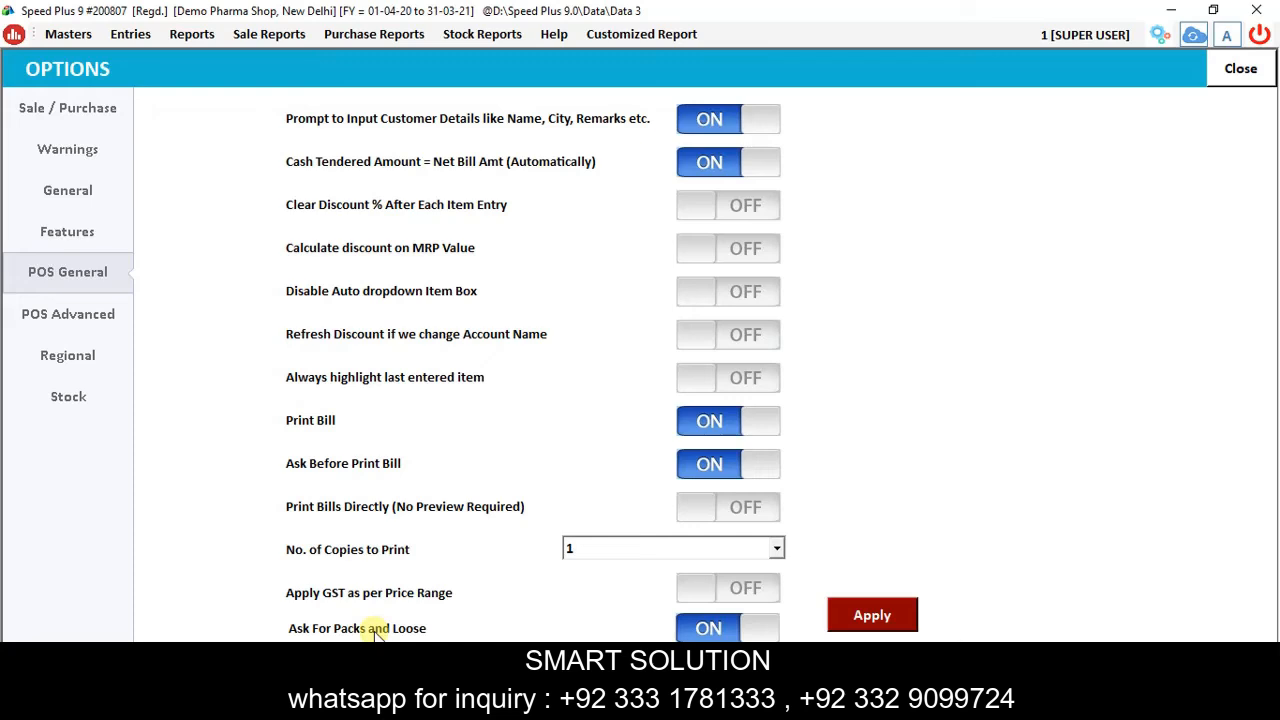
click(872, 617)
click(642, 403)
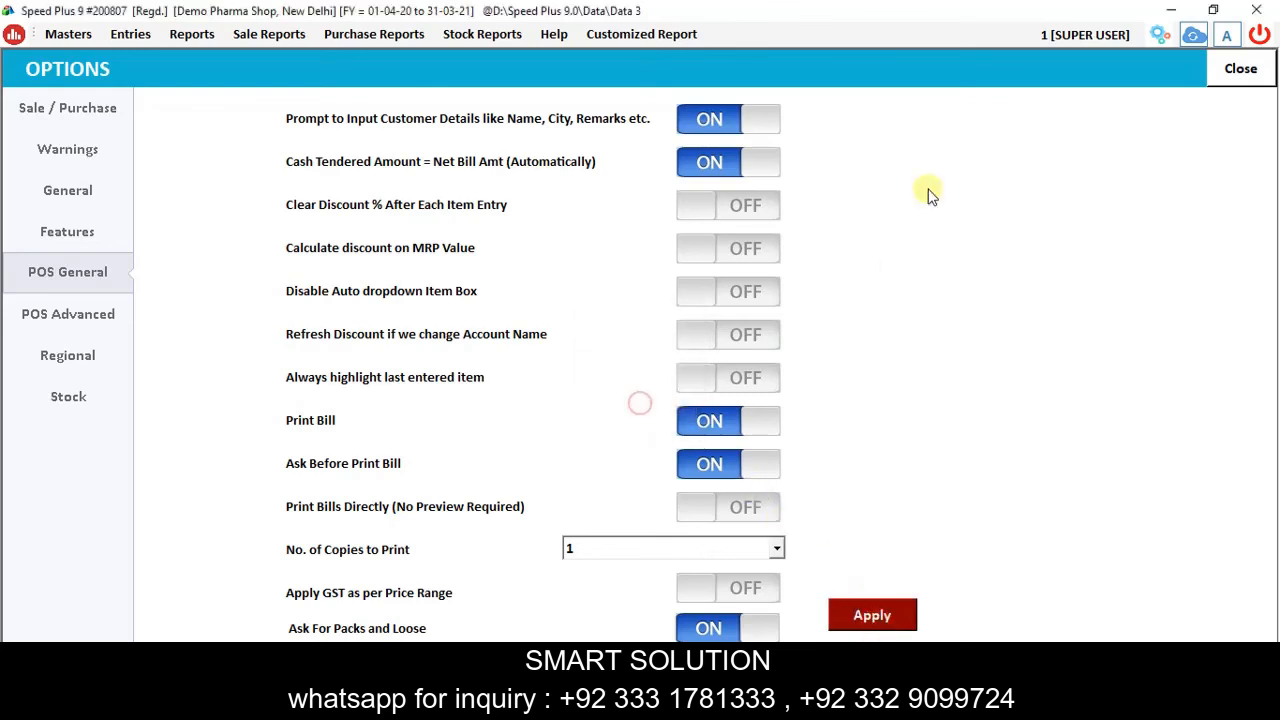
click(1238, 70)
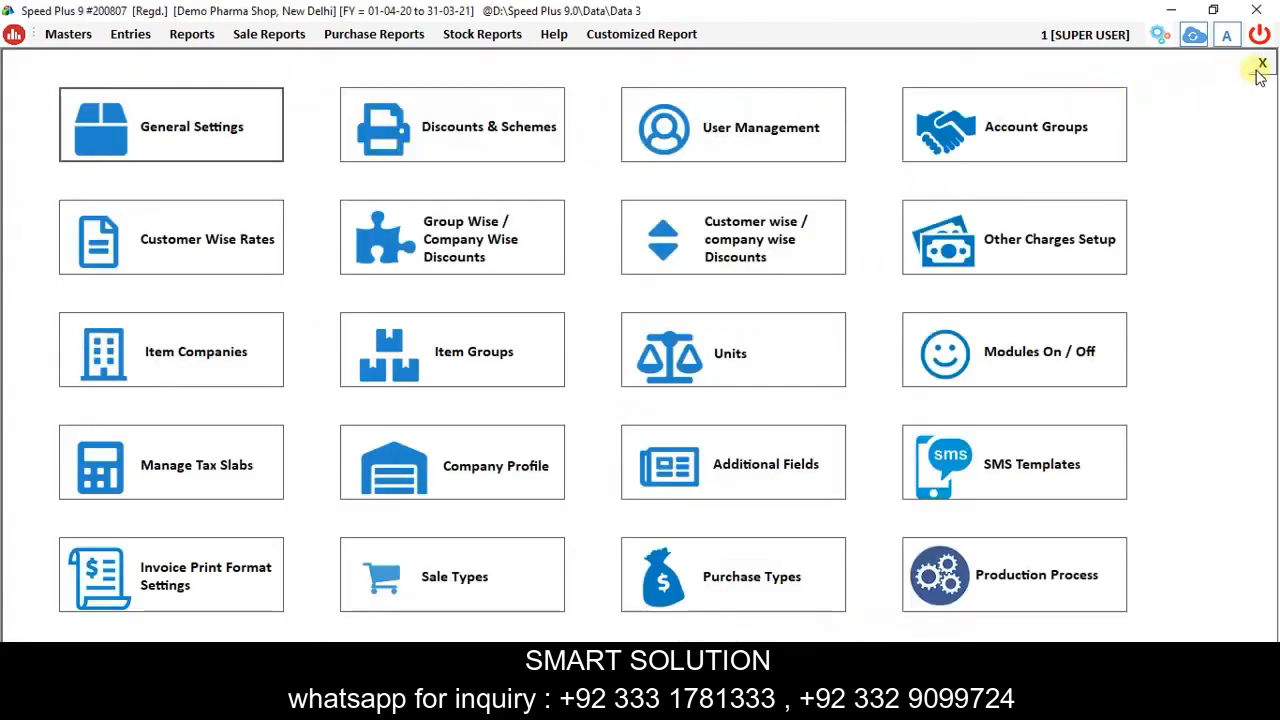
Start new POS bill No. 2 for the Cash customer and enter the customer's mobile number.
click(1261, 66)
click(130, 34)
click(150, 80)
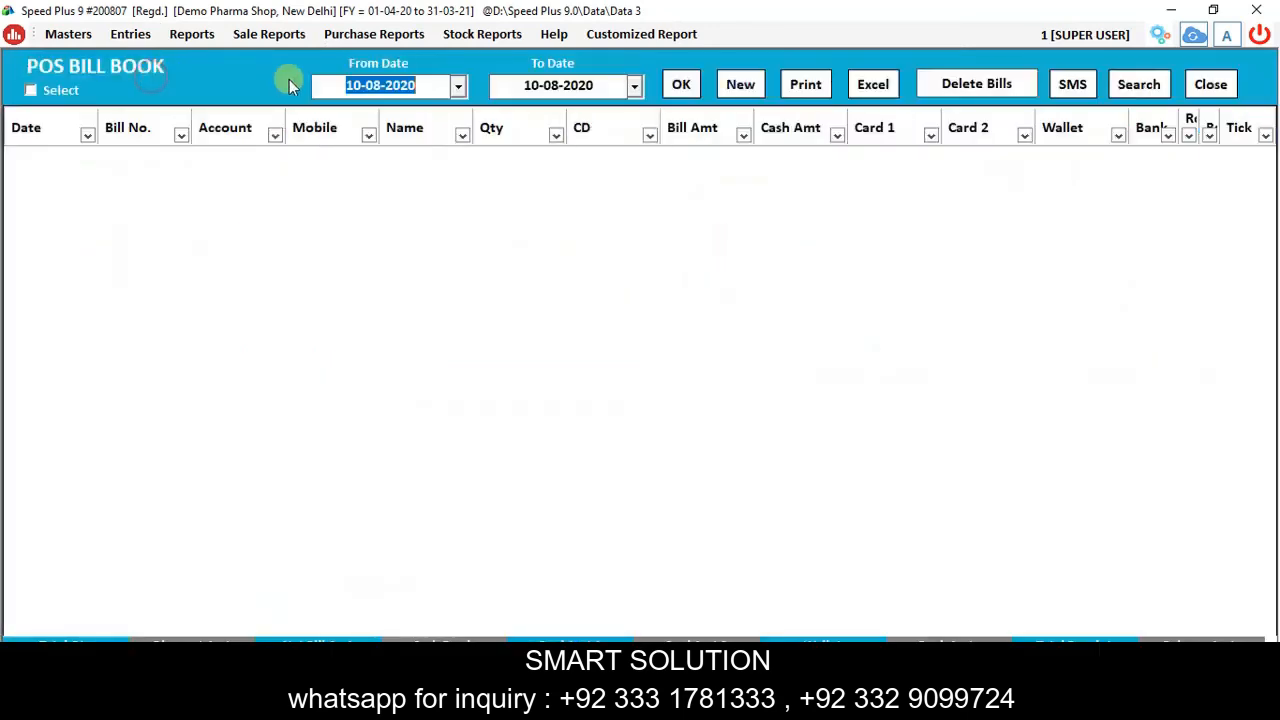
click(758, 87)
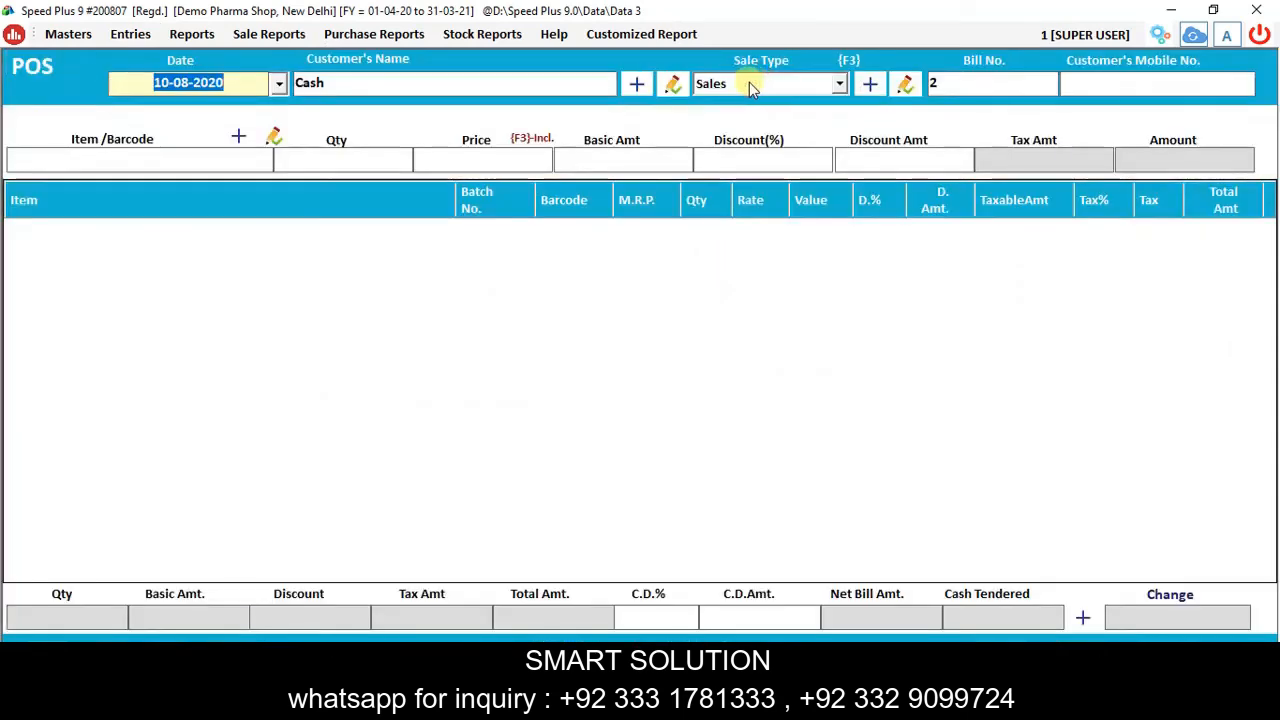
key(Return)
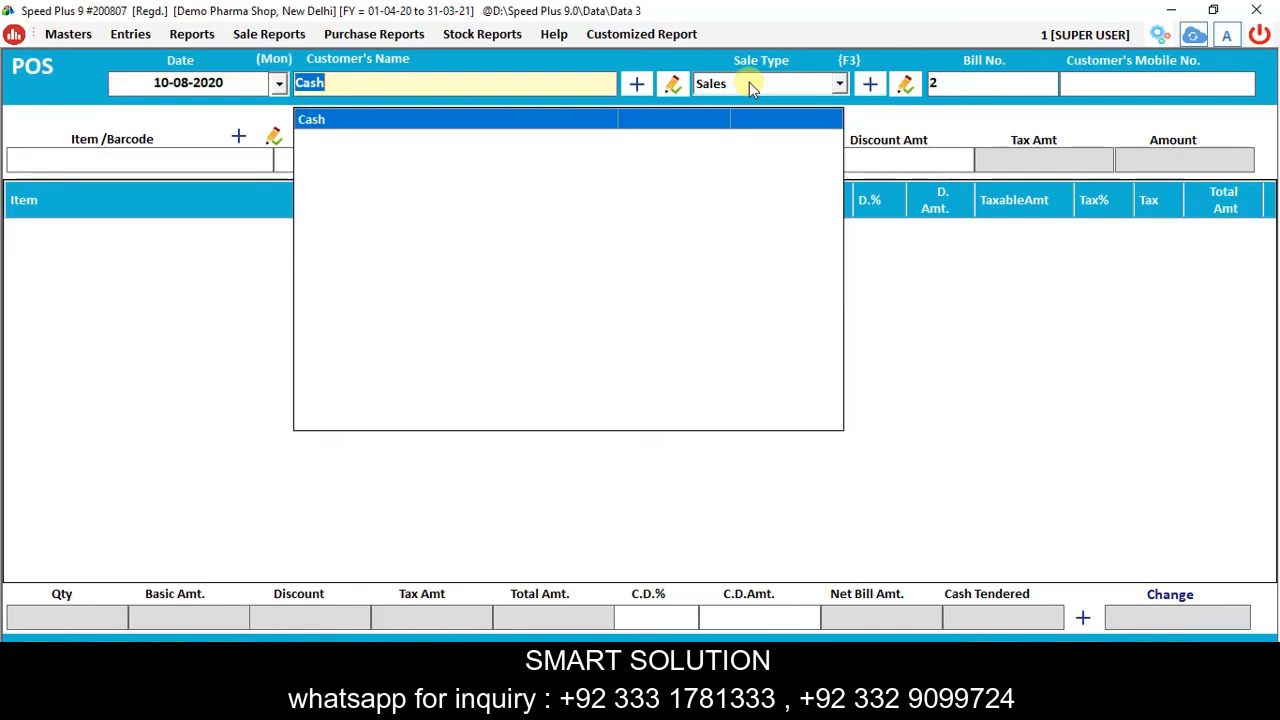
key(Return)
key(Return)
key(Return)
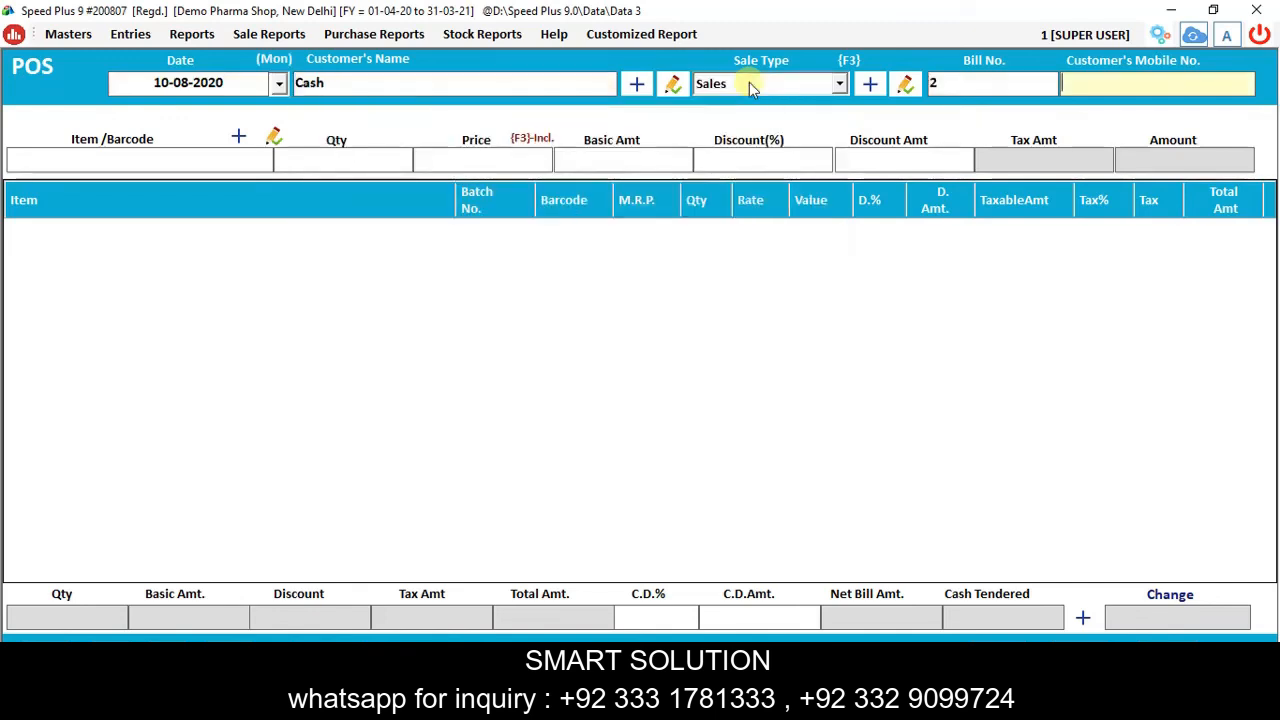
key(Return)
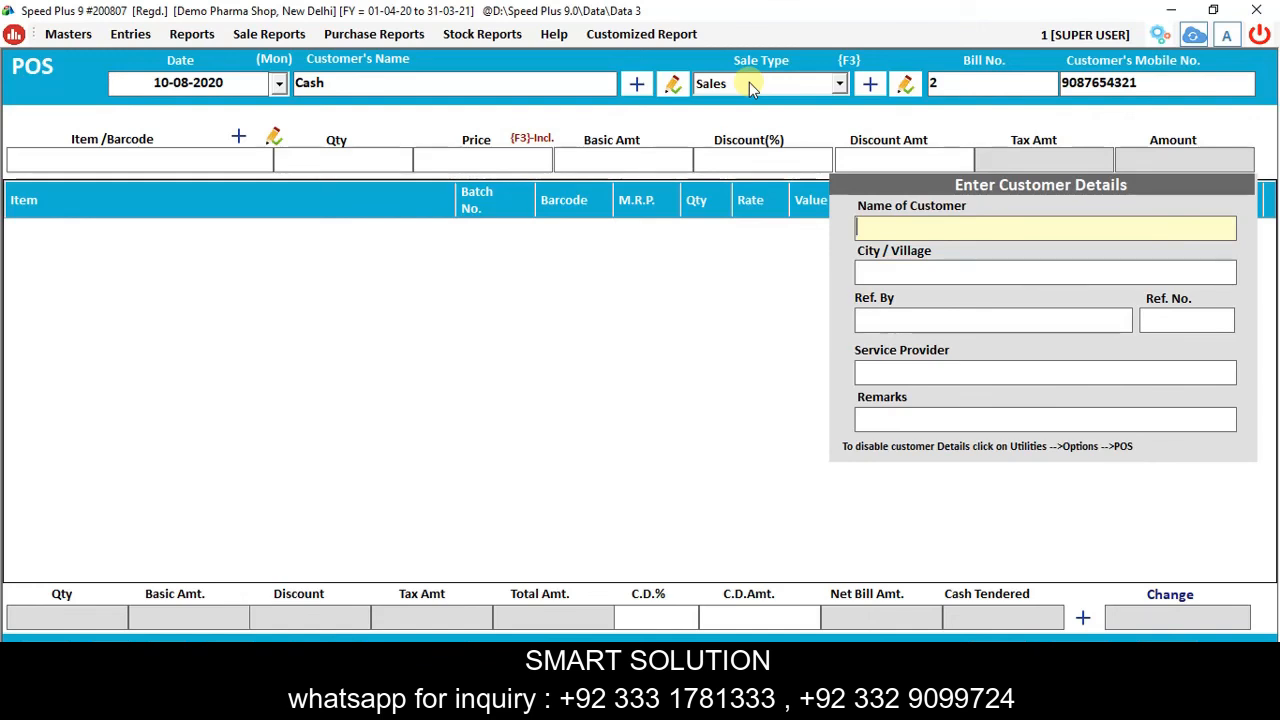
Fill in the customer's name, city, referring doctor and reference number, then move to item entry.
key(Return)
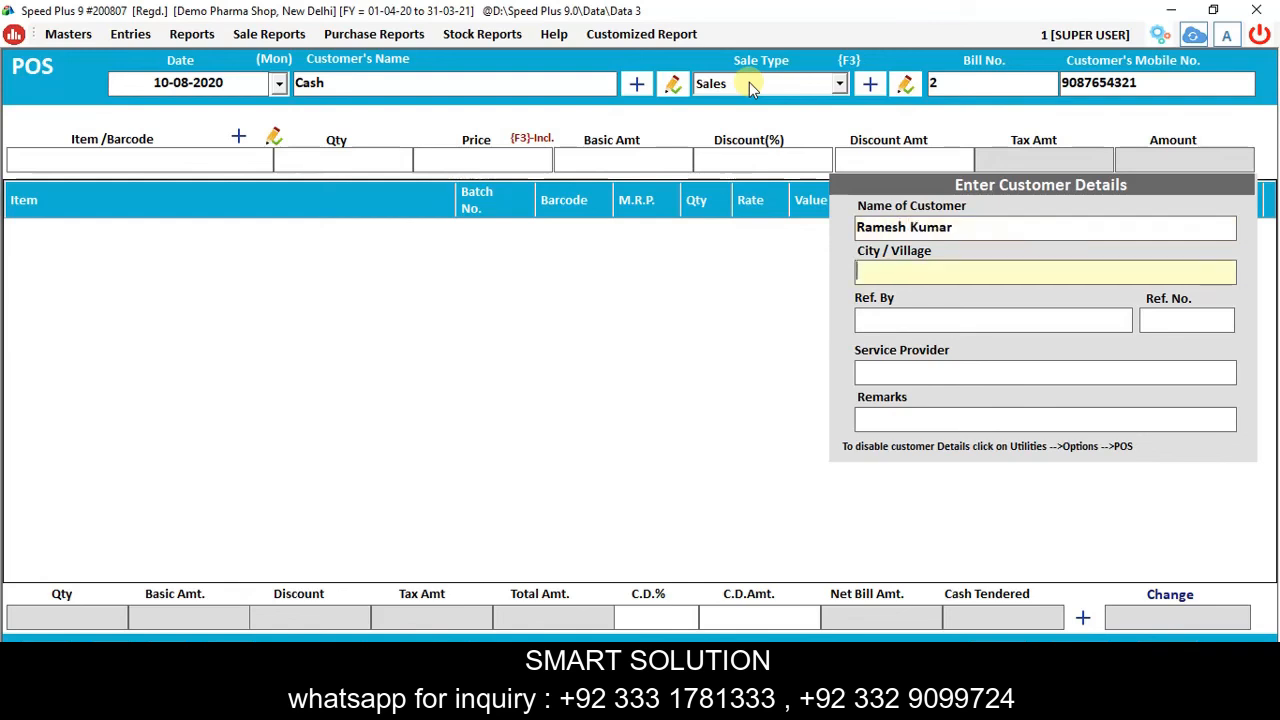
text(New Delhi)
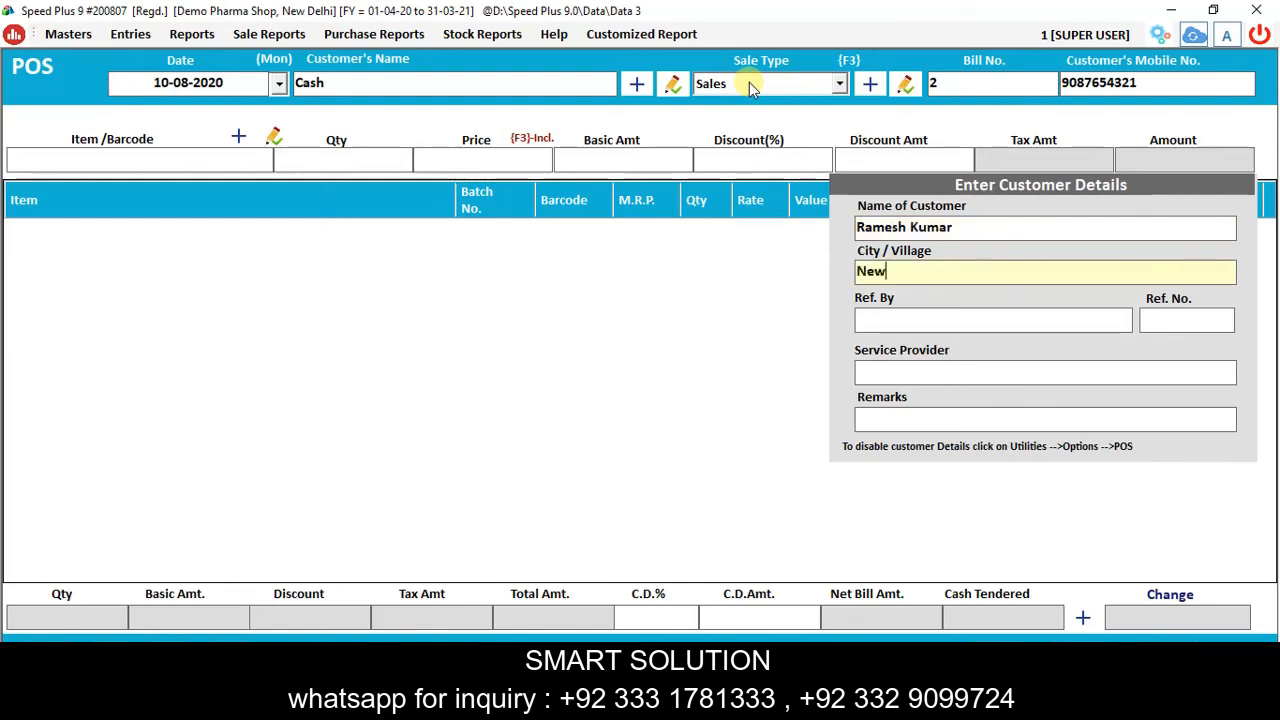
key(Return)
text(Dr. )
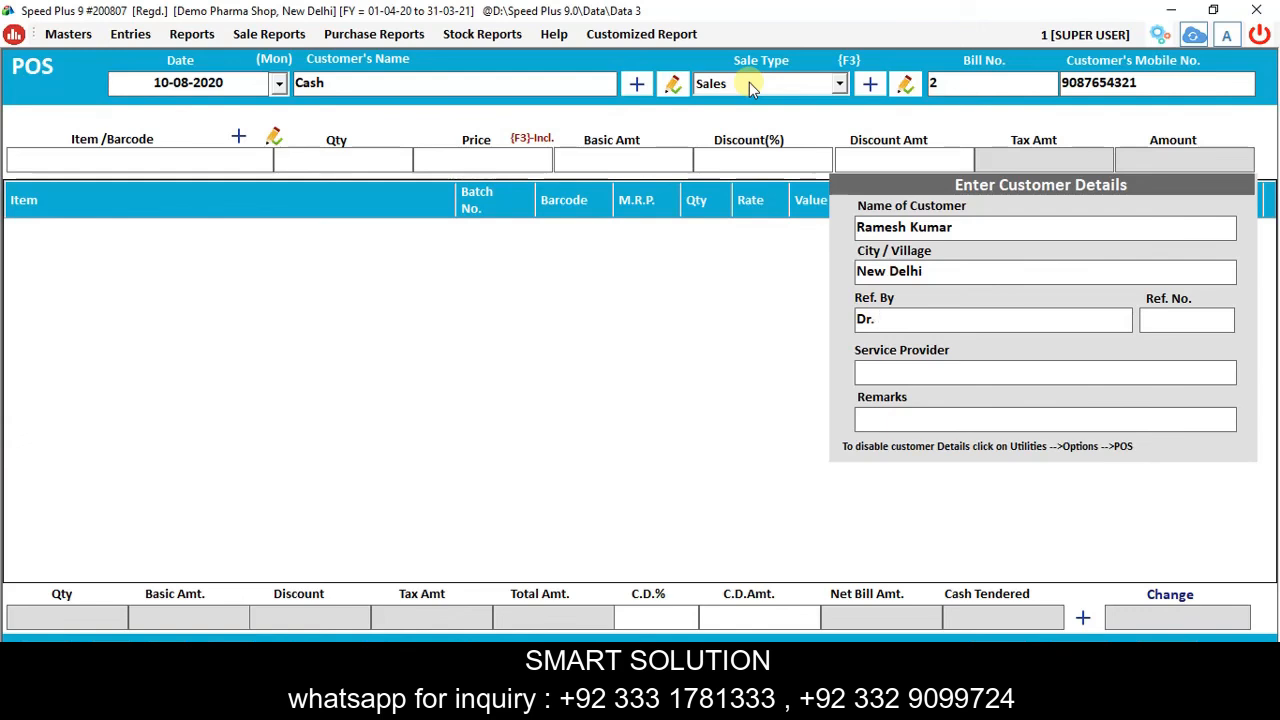
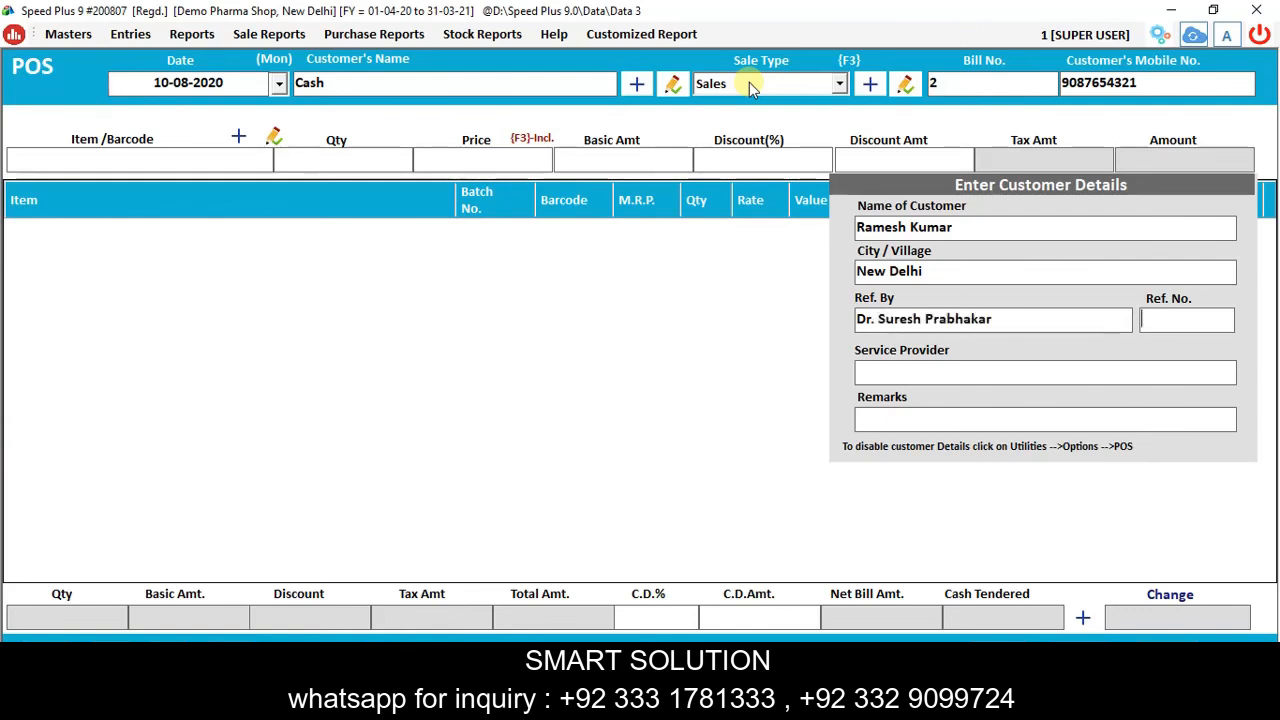
key(Return)
text(239)
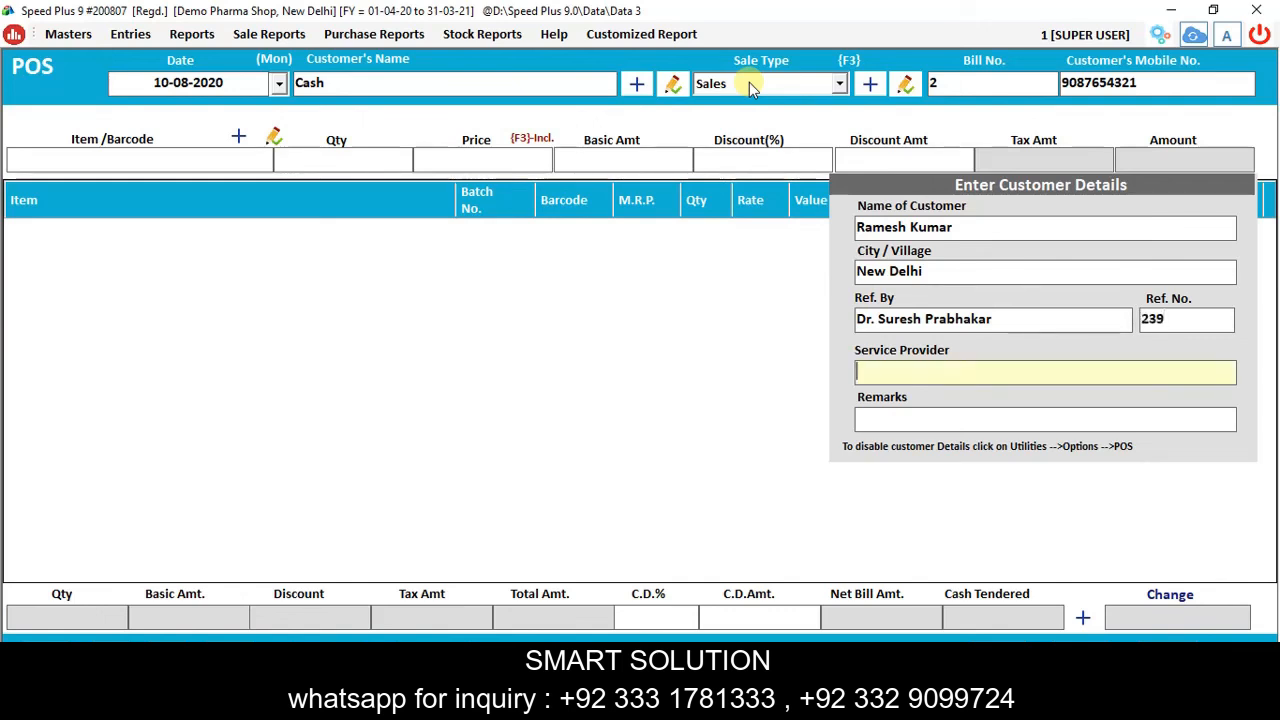
key(Return)
key(Return)
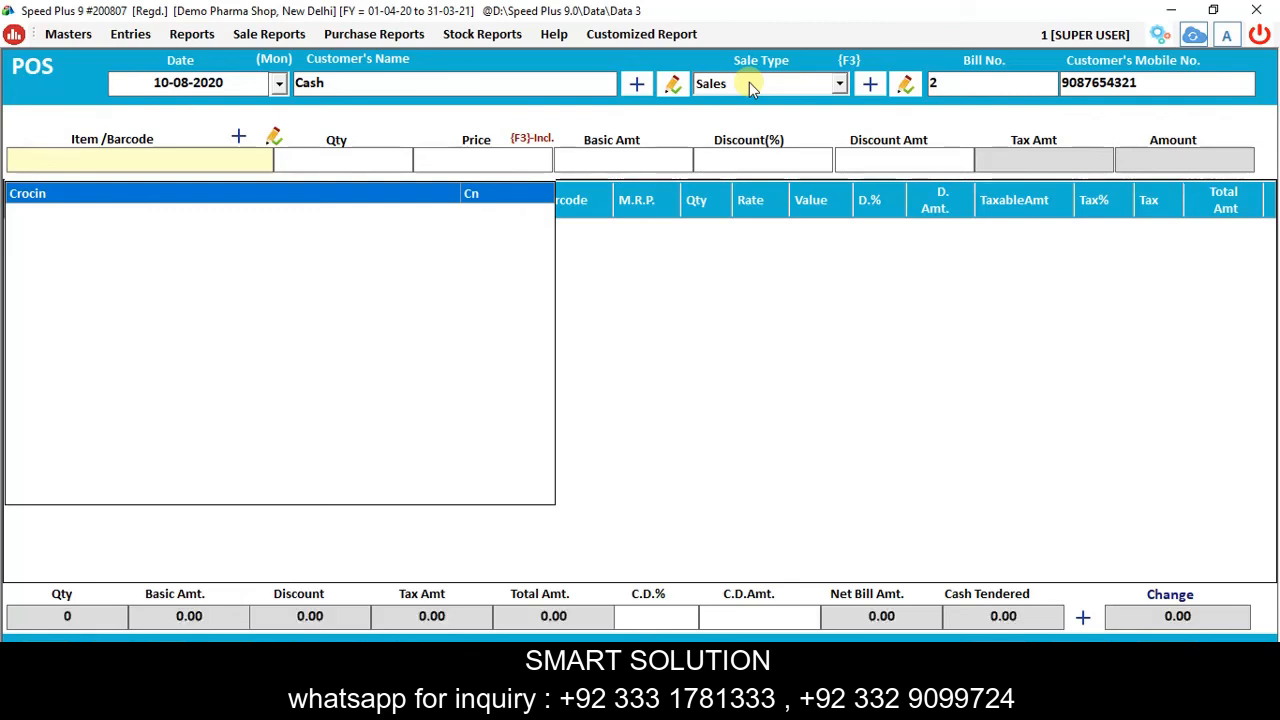
Add Crocin batch 100203 to the bill with quantity 3 at 20.
key(Return)
key(Up)
key(Up)
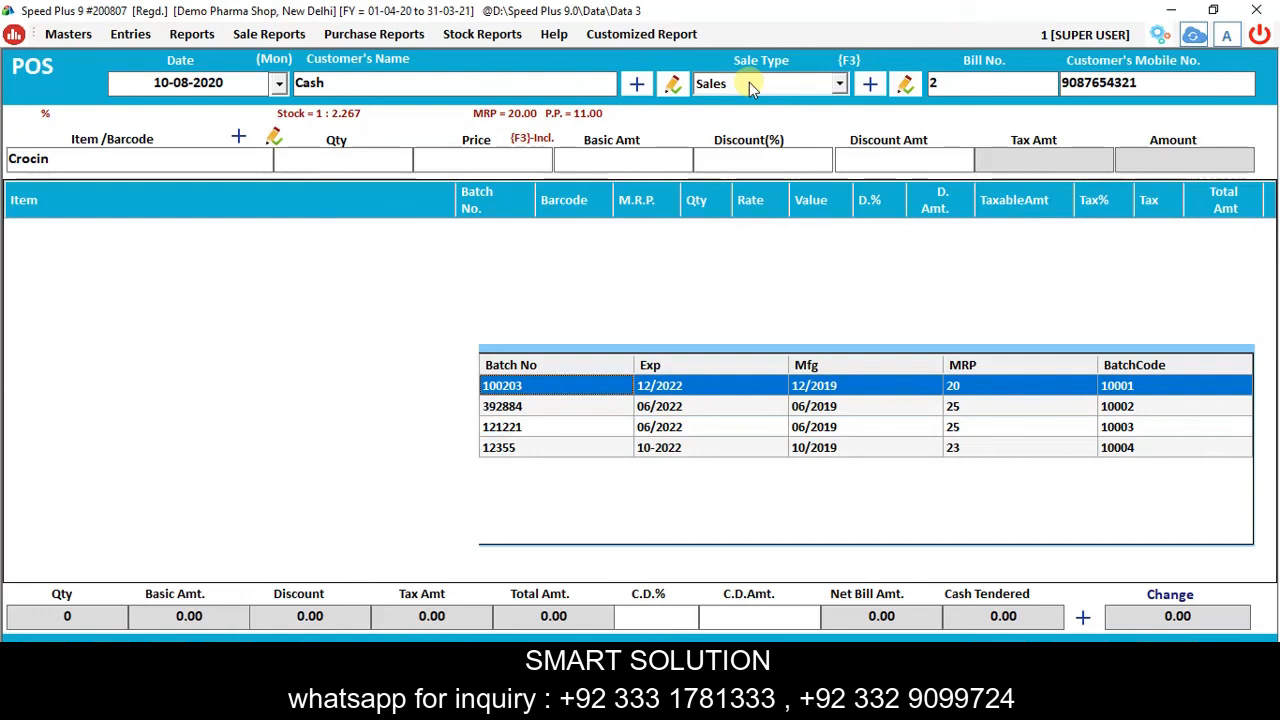
key(Return)
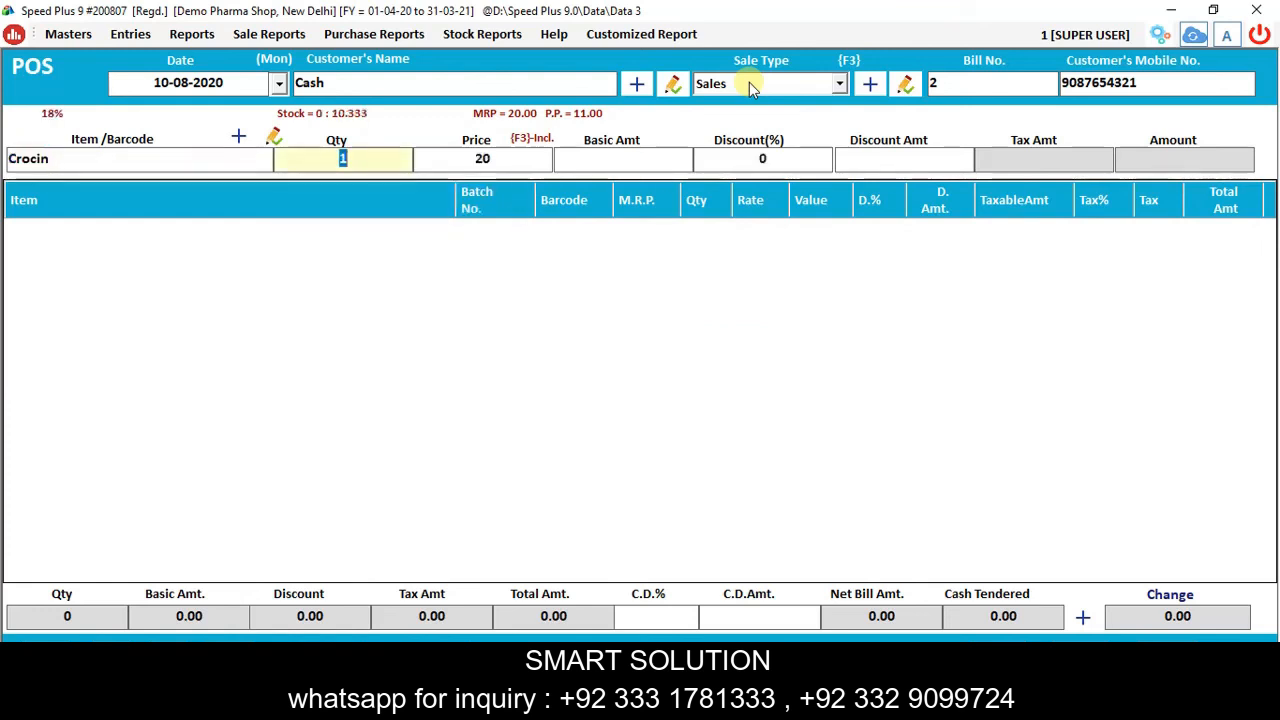
text(3)
key(Return)
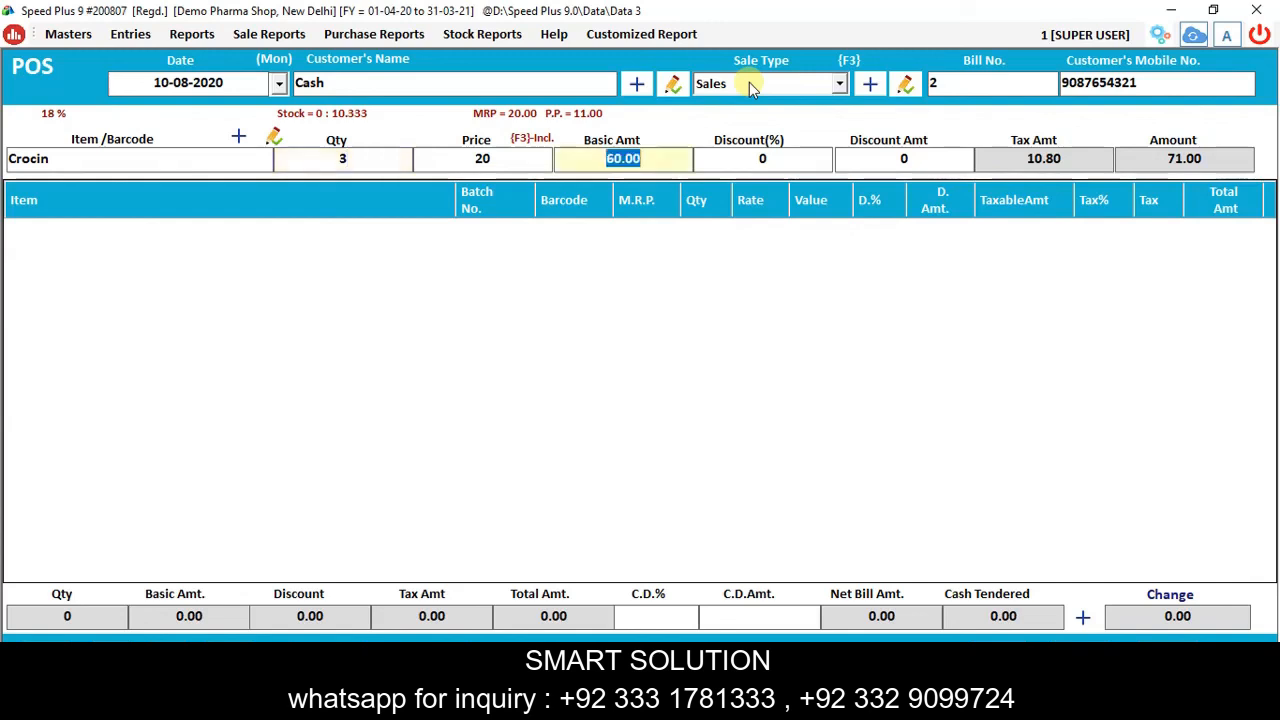
key(Return)
key(Return)
key(Return)
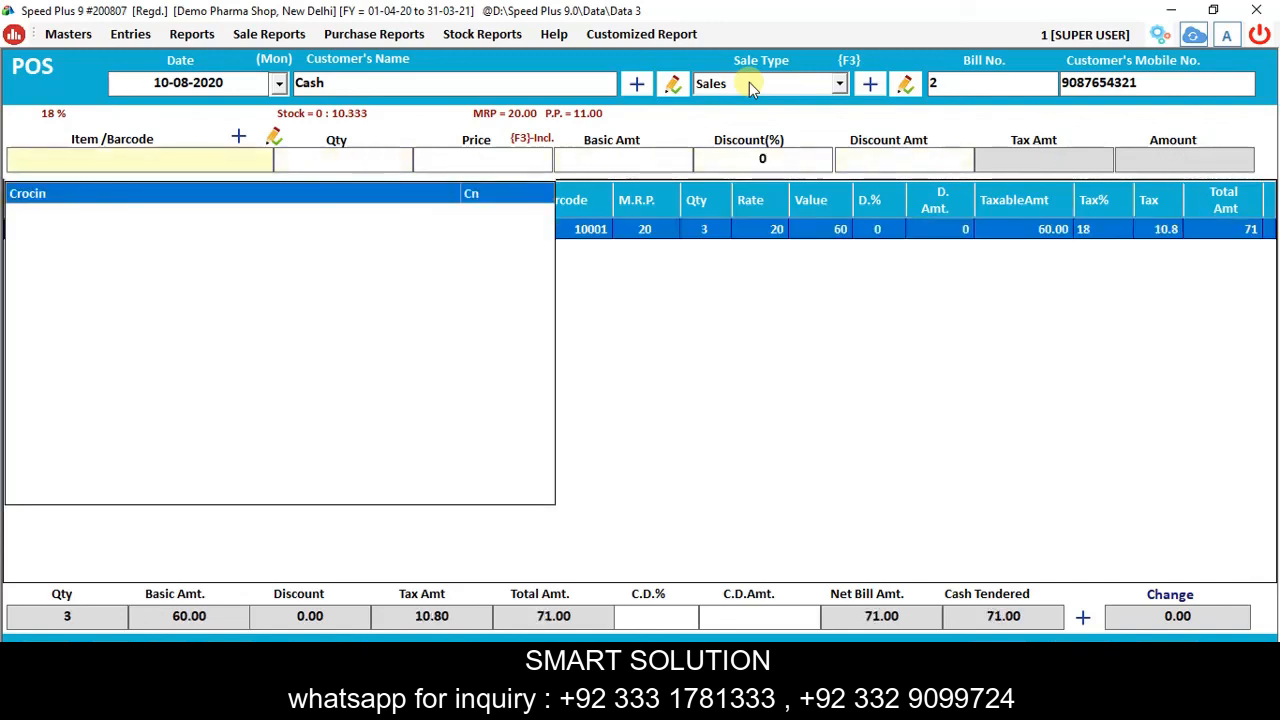
Add a second Crocin line from batch 12355 with quantity 4 at 23.
key(Down)
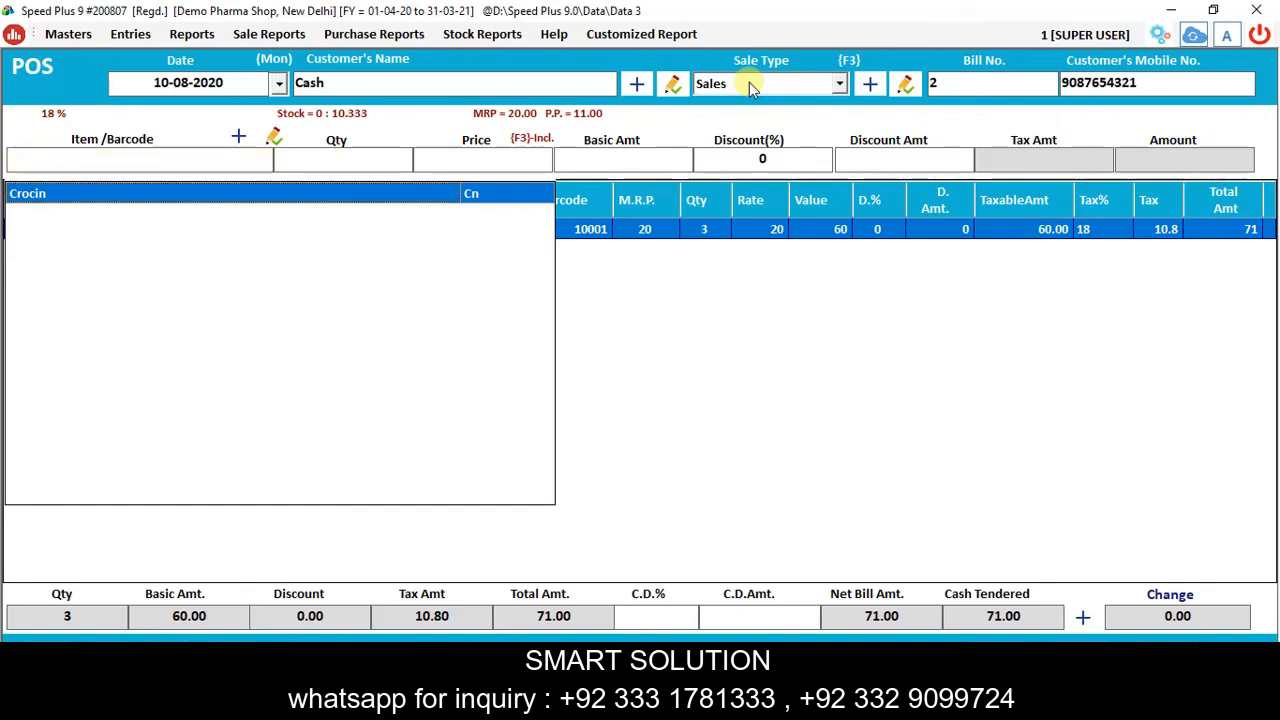
key(Return)
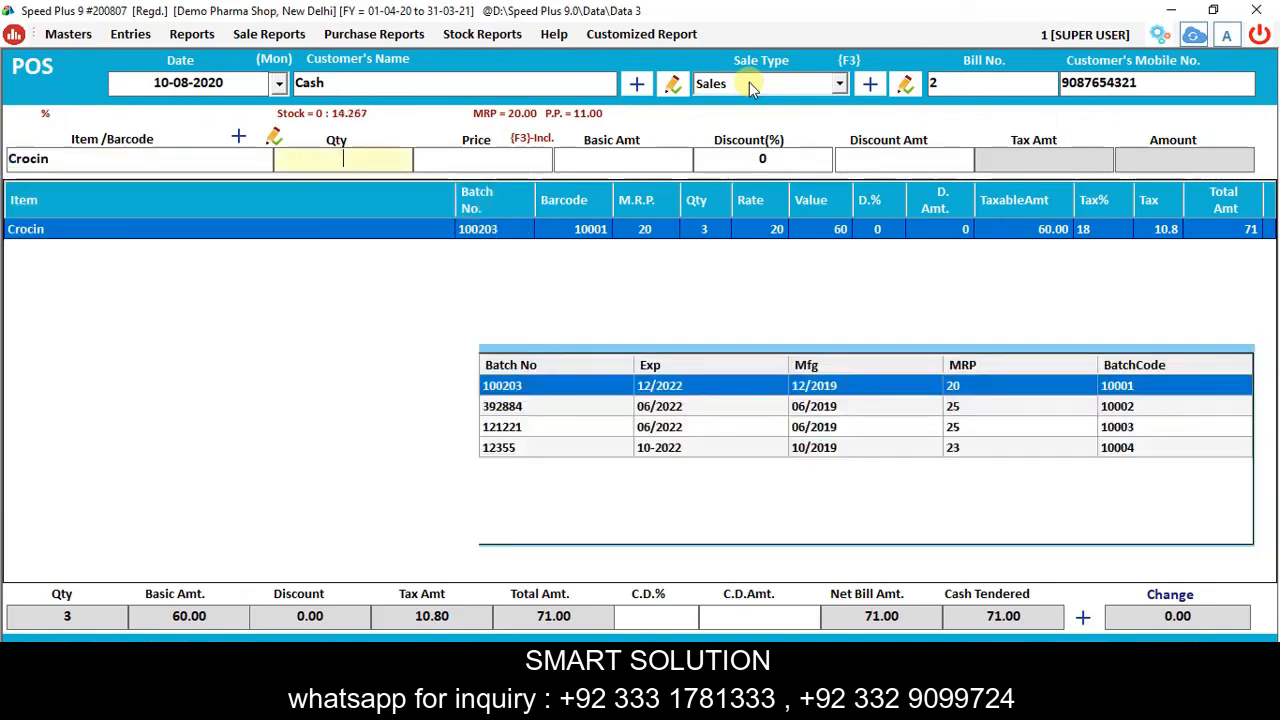
key(Down)
key(Down)
key(Down)
key(Return)
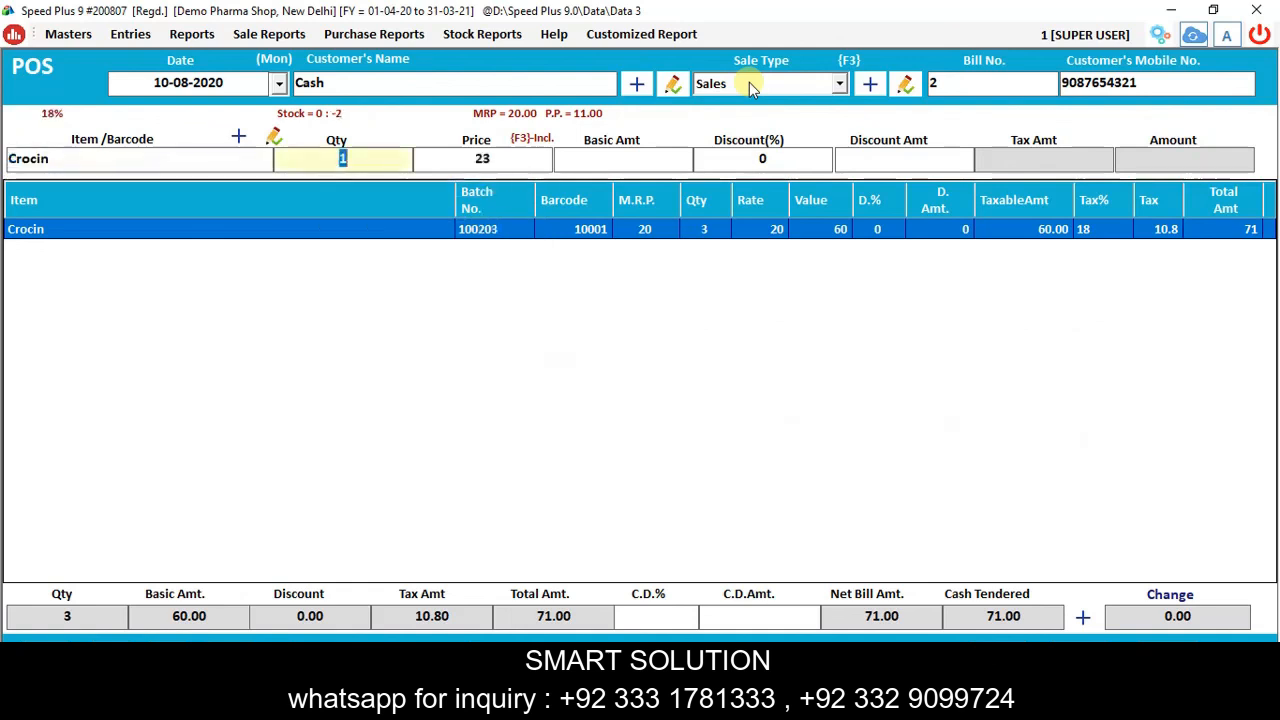
key(Return)
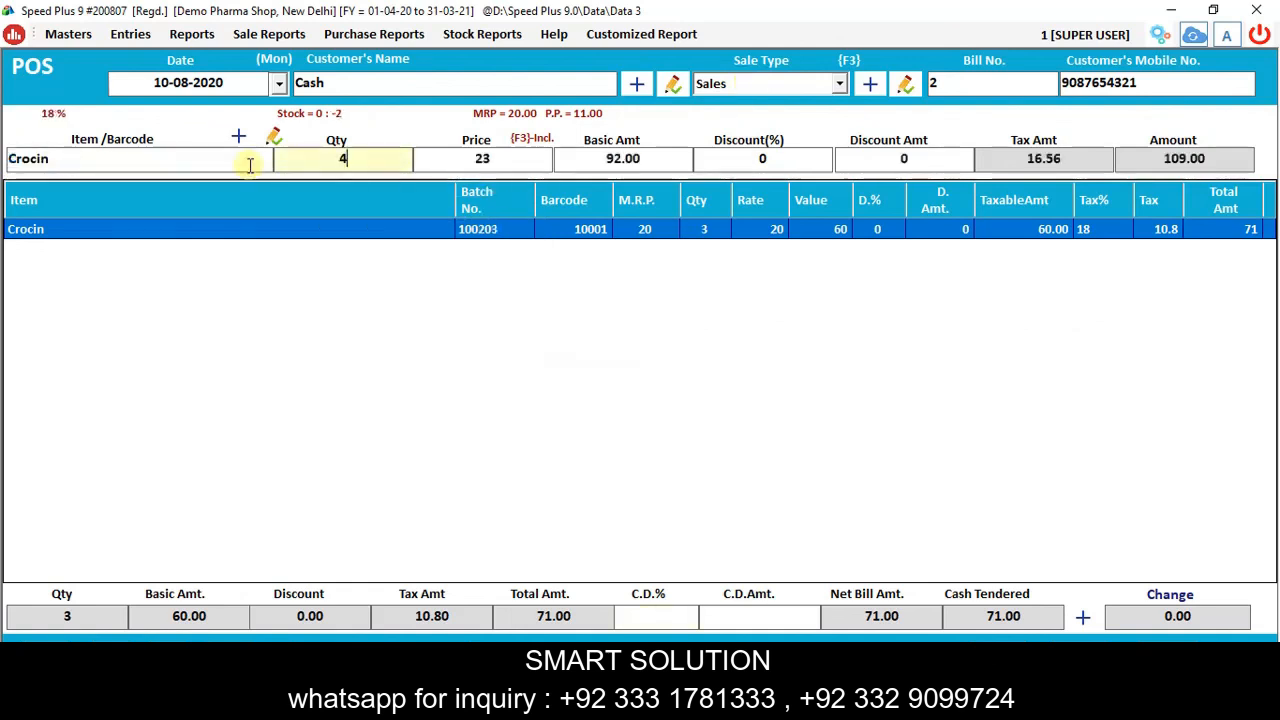
key(Return)
key(Return)
key(Return)
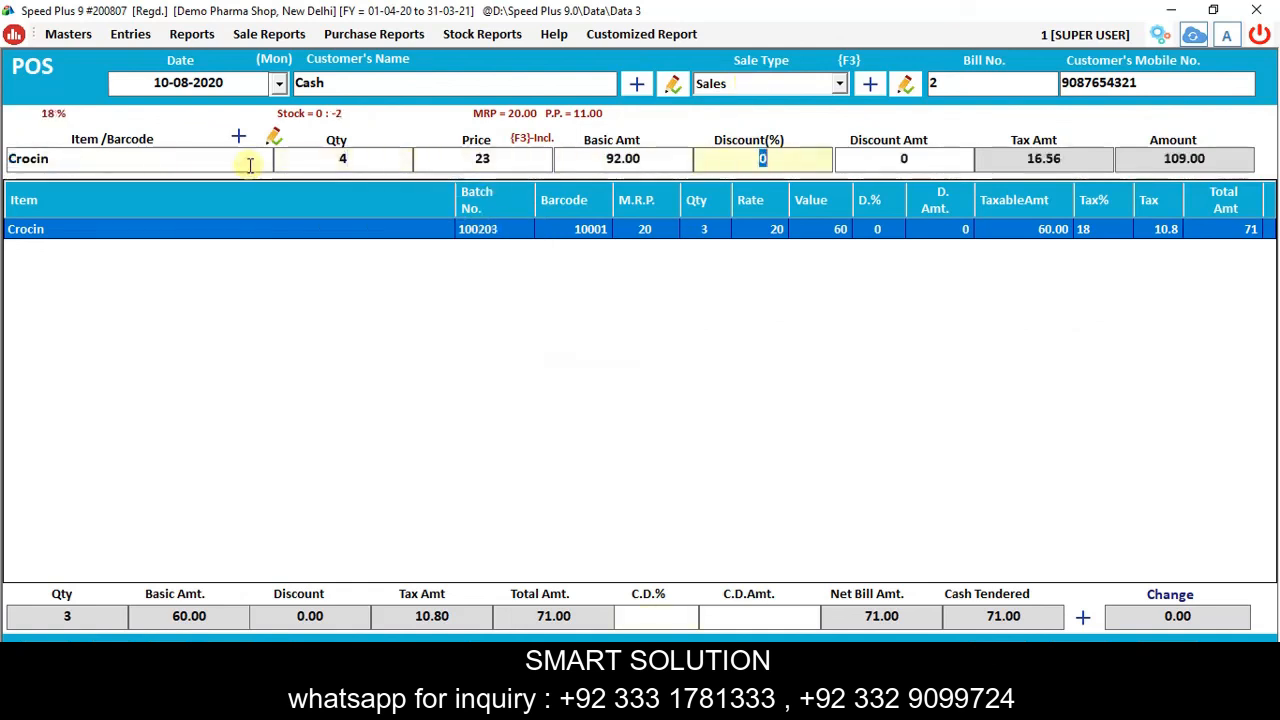
key(Return)
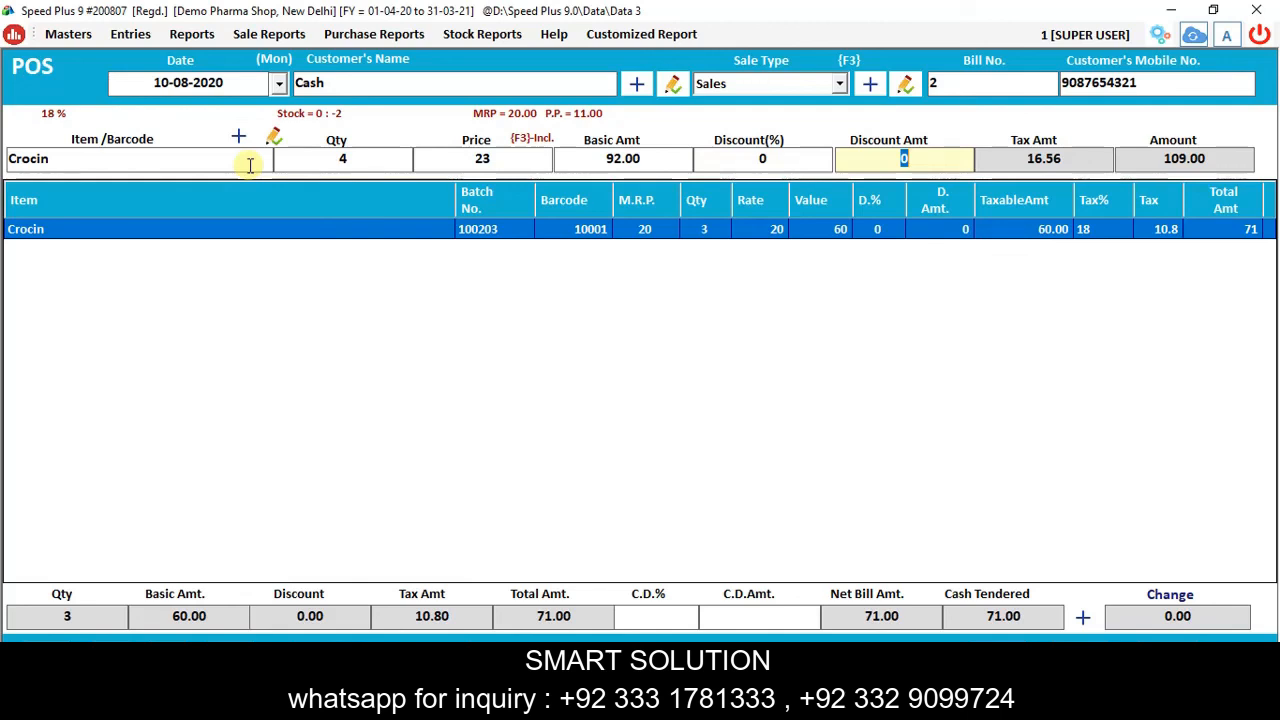
key(Return)
Check the two Crocin lines in the bill grid, netting 180.00.
key(Escape)
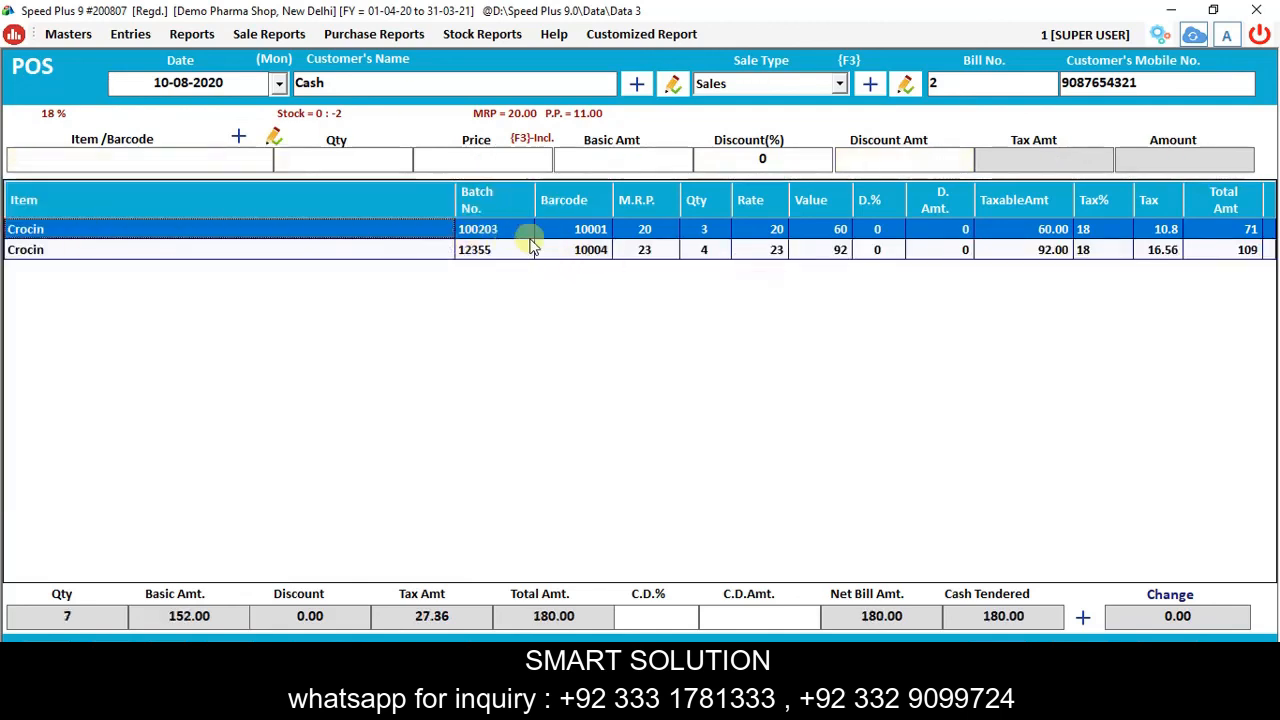
click(565, 249)
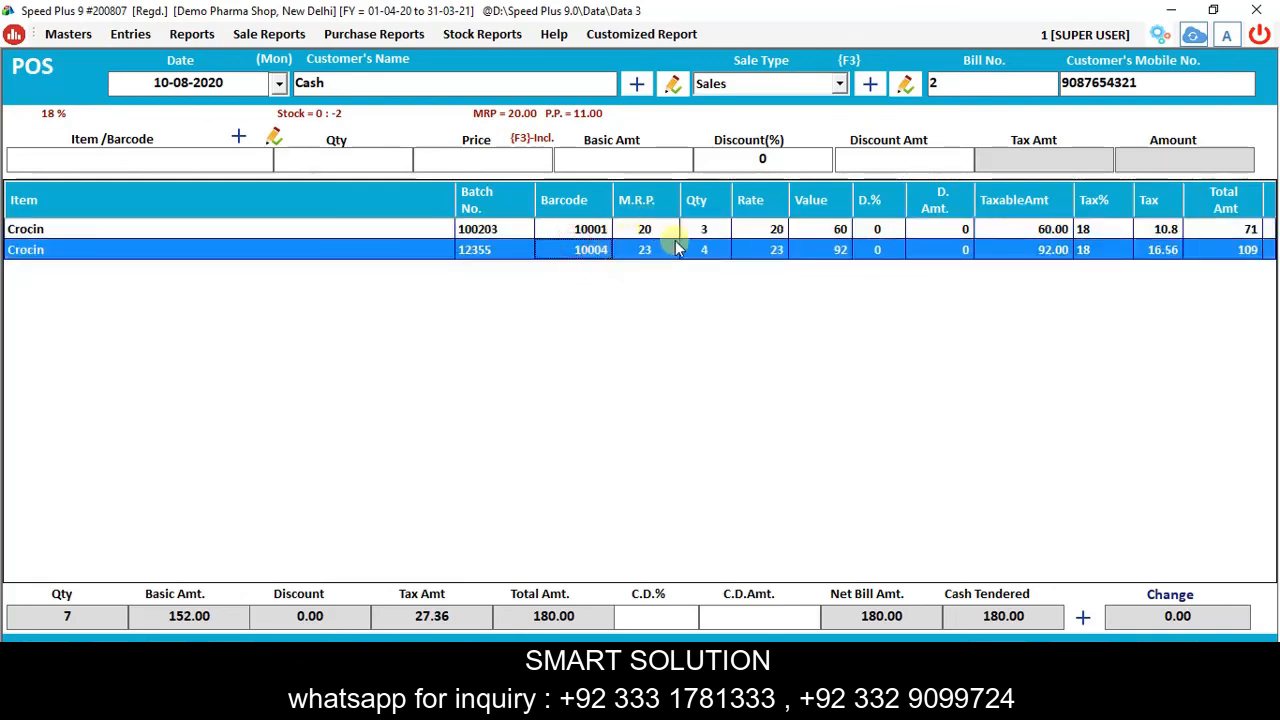
click(703, 236)
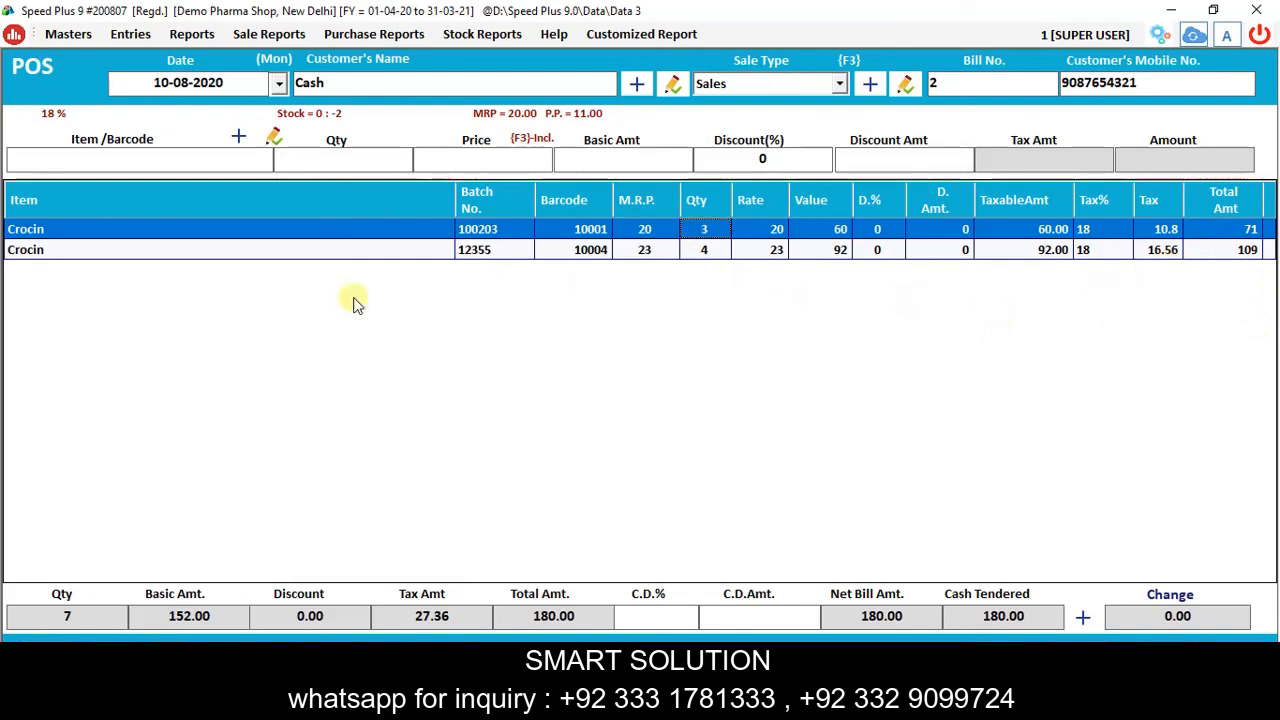
Print bill 2 as a 180.00 estimate and dismiss the preview and print settings.
click(650, 252)
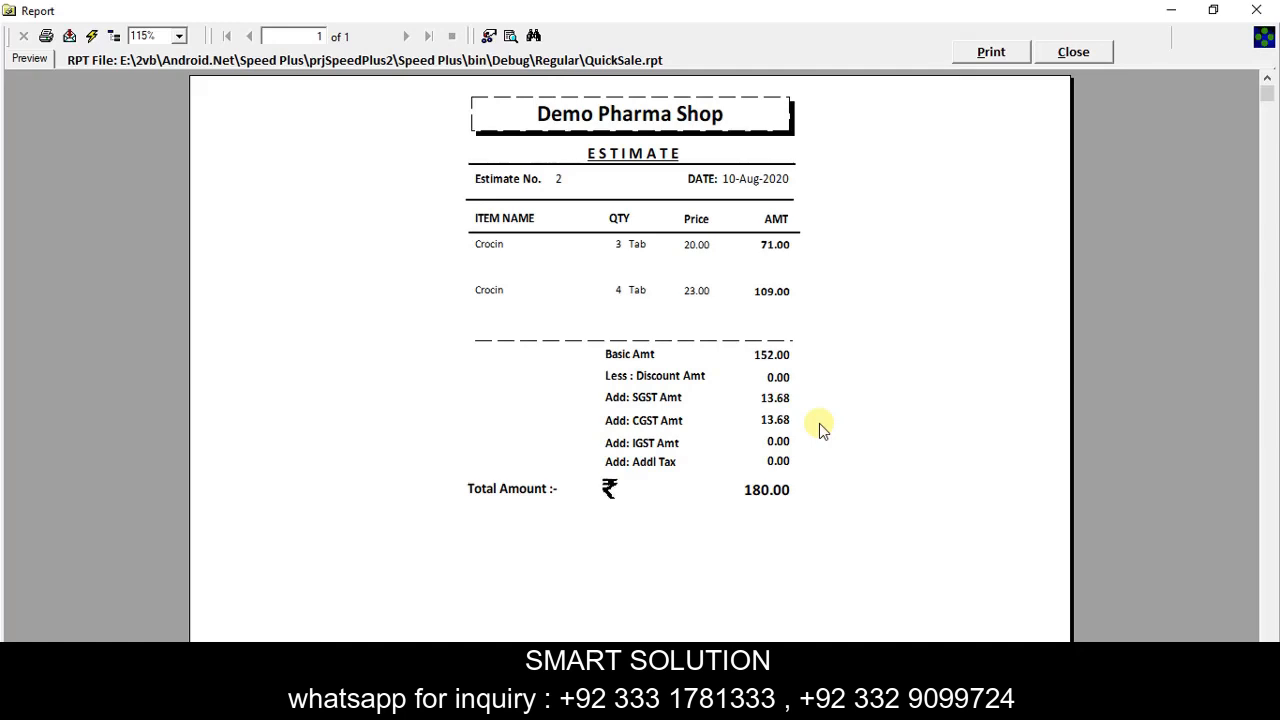
key(Escape)
click(823, 264)
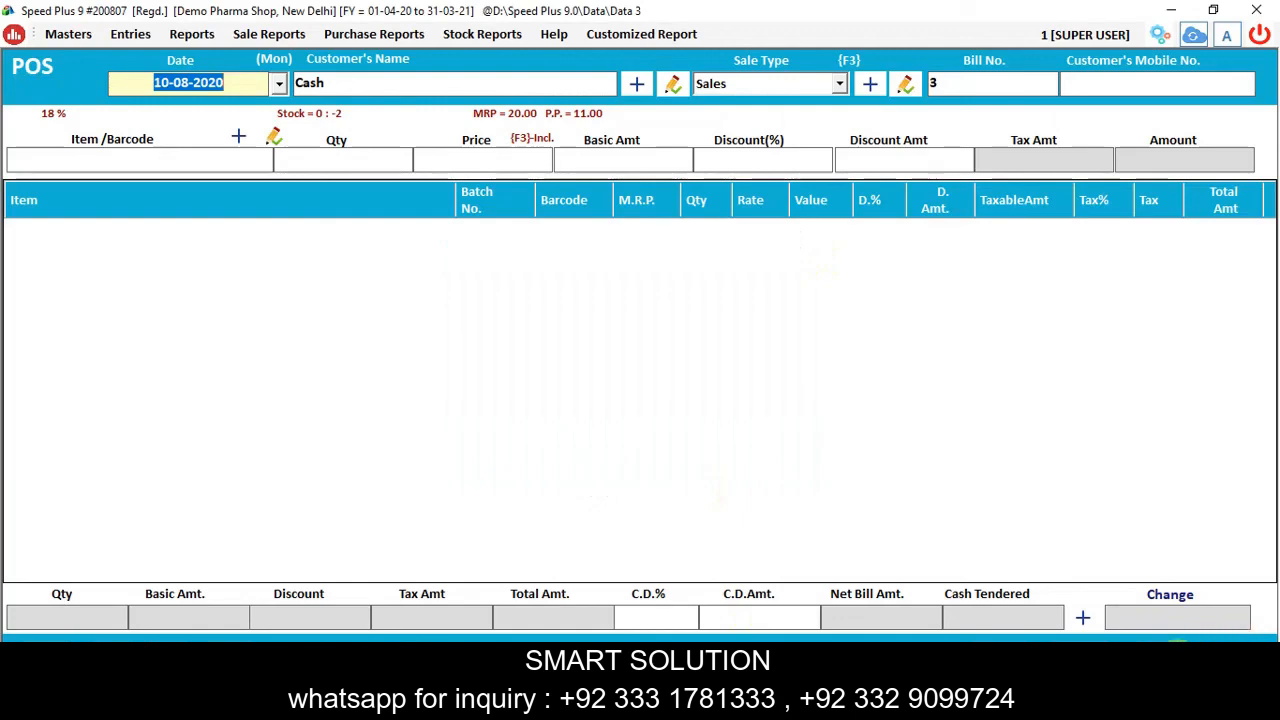
Close the POS bill and load the POS register for 10-08-2020.
key(Escape)
click(191, 34)
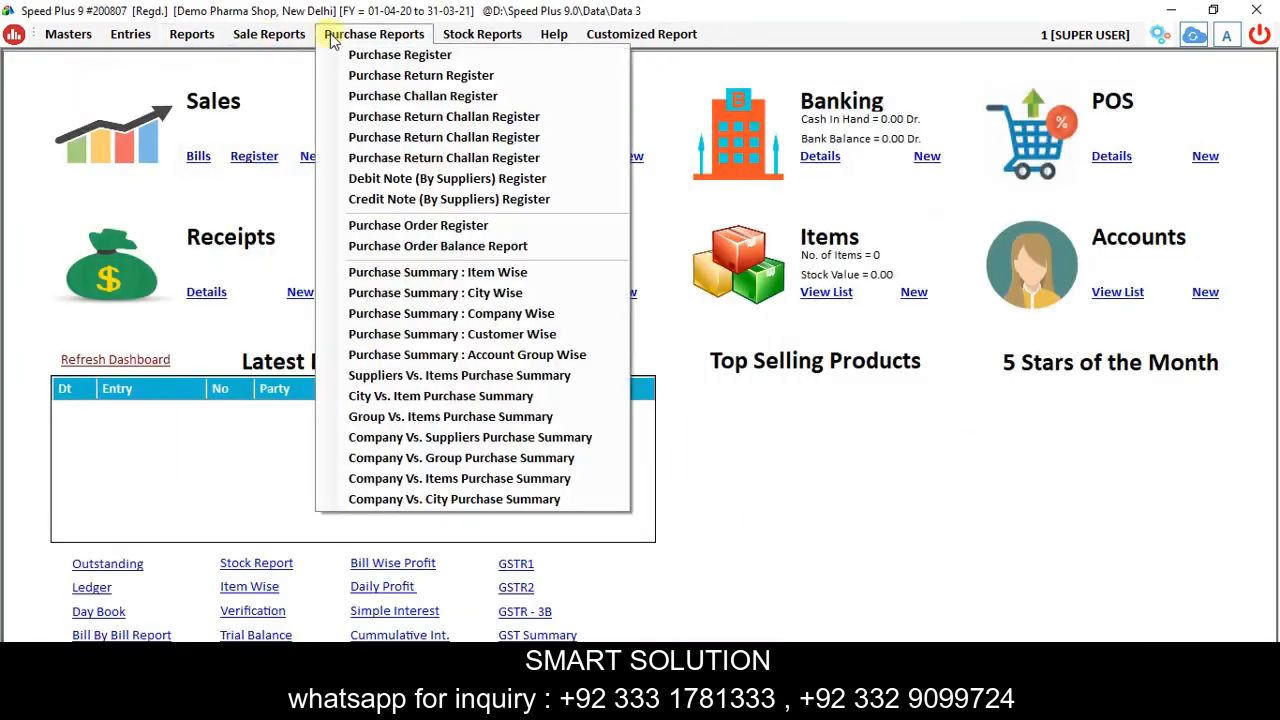
mouse_move(271, 38)
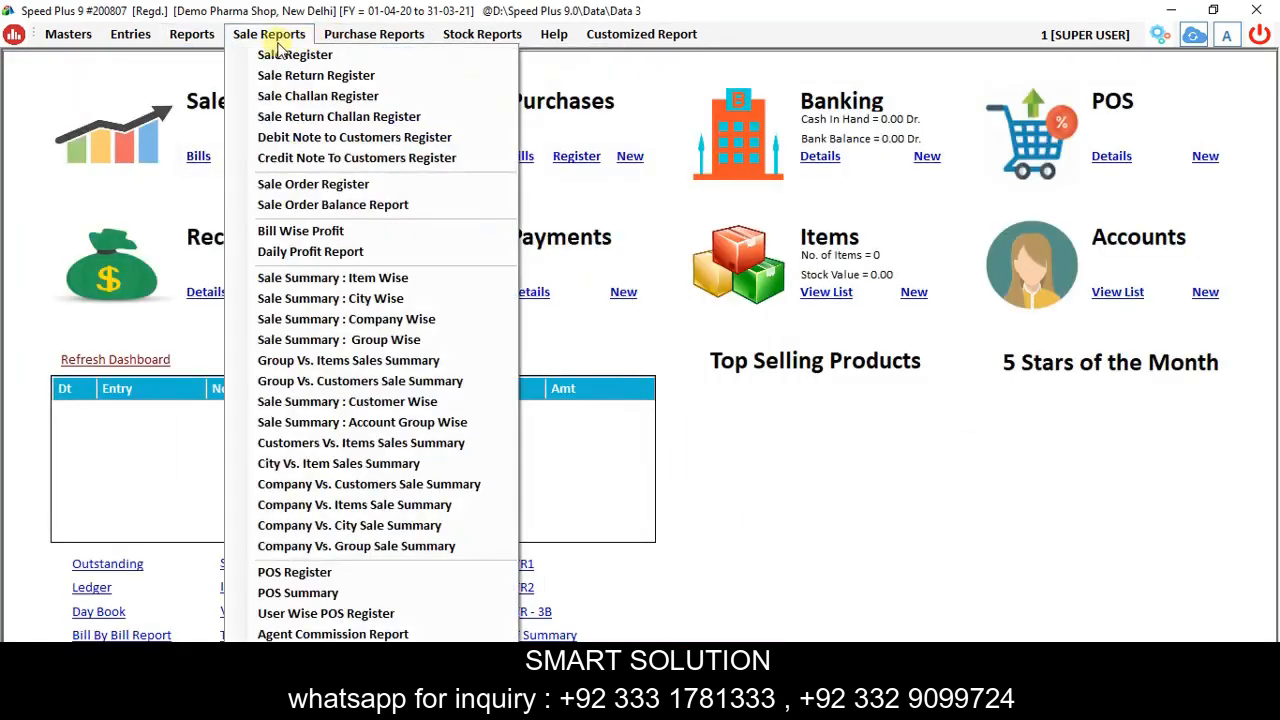
click(358, 580)
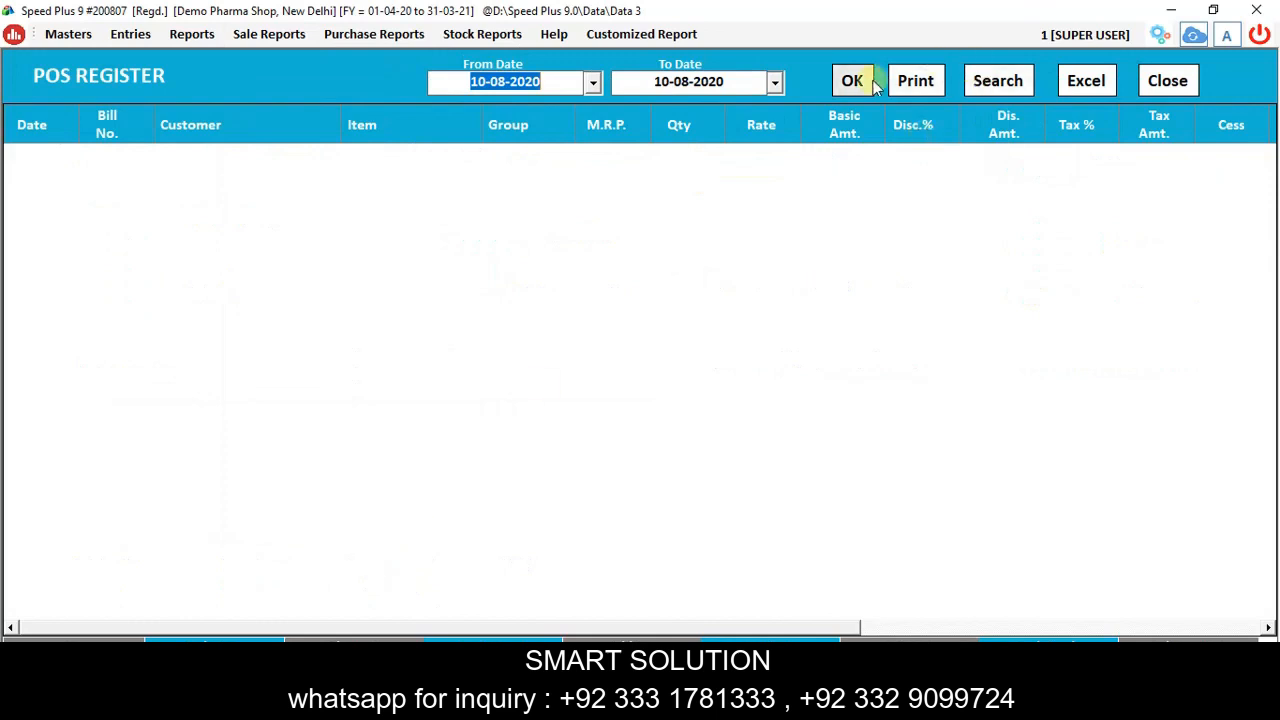
click(875, 85)
click(1185, 82)
Load the POS summary, showing Crocin qty 7 with net 180.00.
click(271, 34)
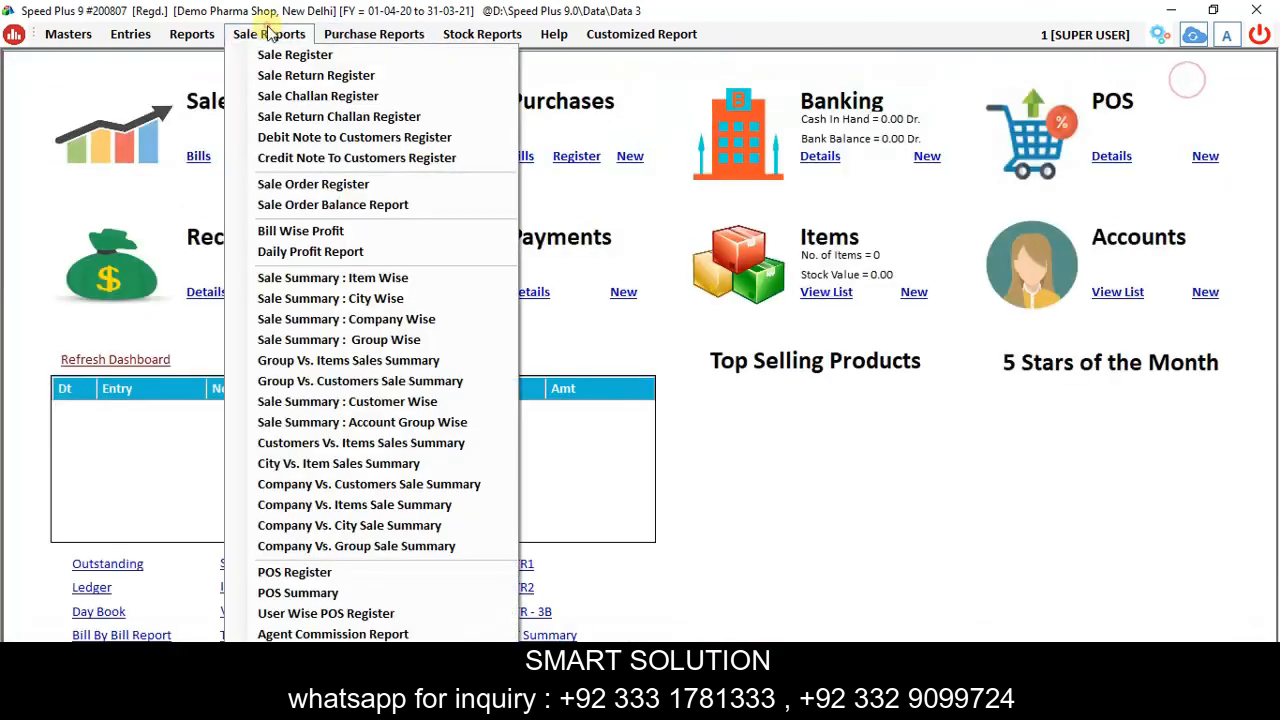
click(298, 593)
click(820, 78)
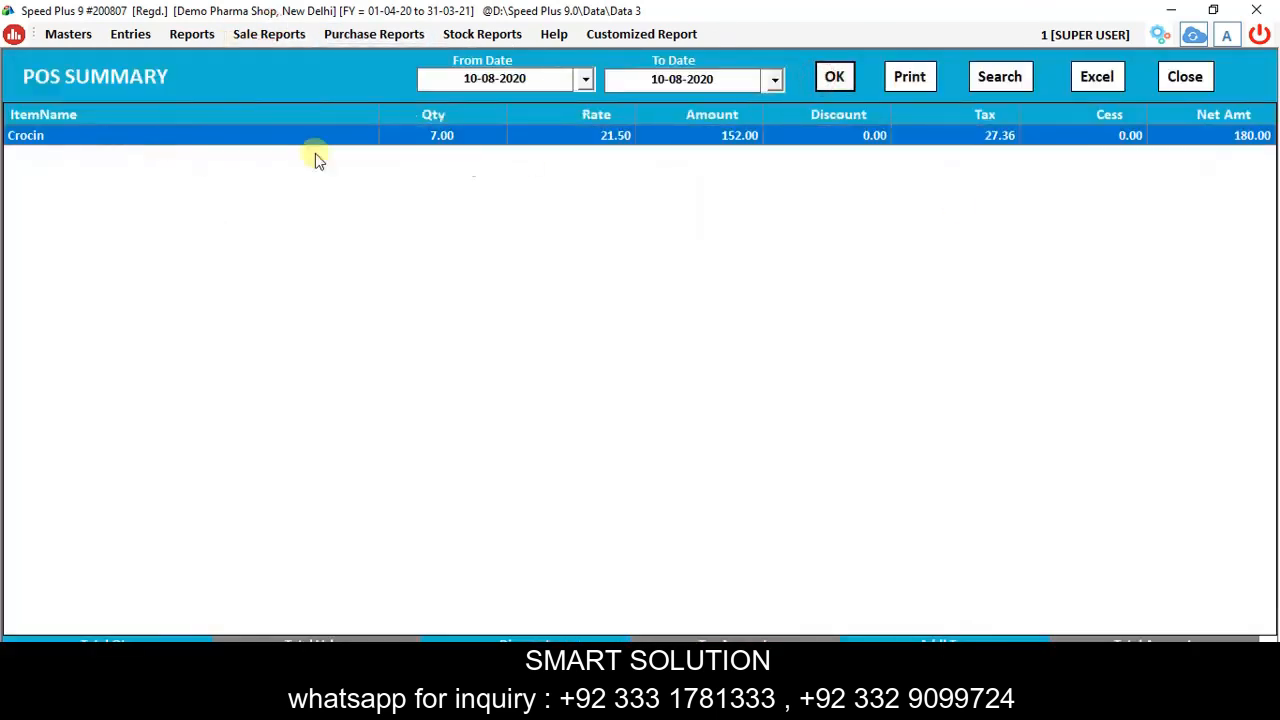
click(1208, 78)
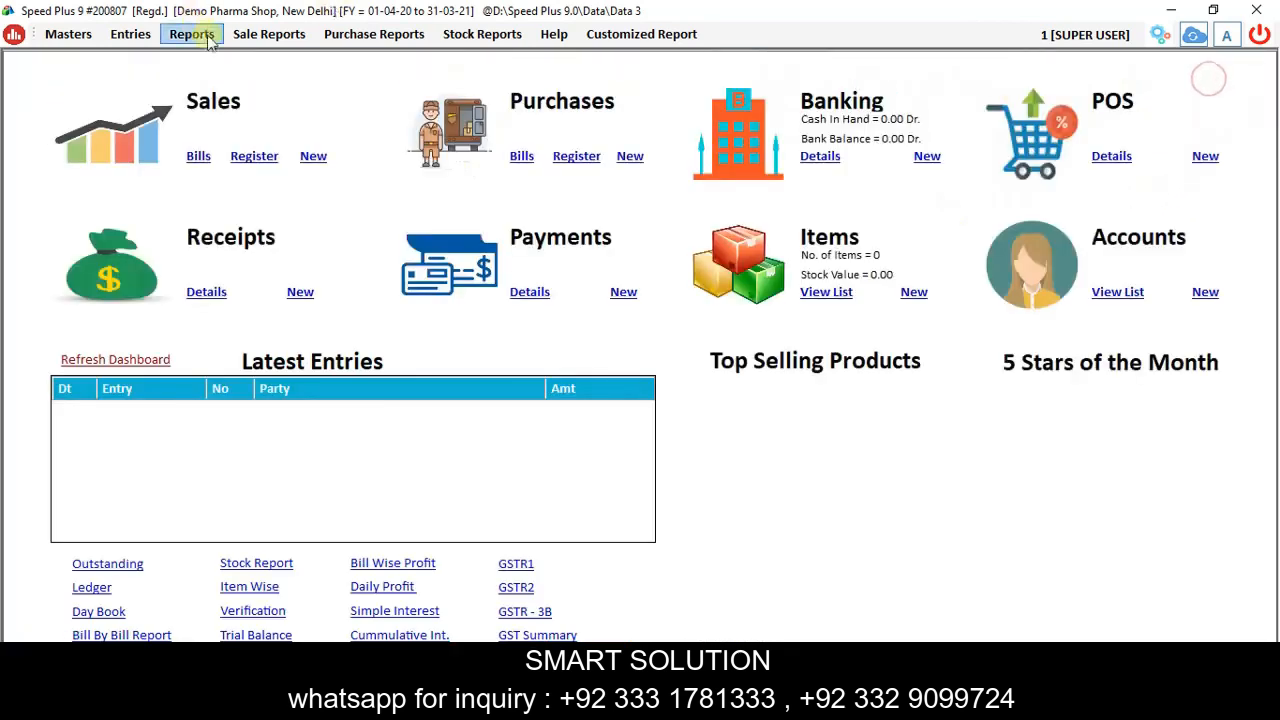
Load and close the user-wise POS register, returning to the dashboard.
click(255, 34)
click(357, 611)
click(855, 80)
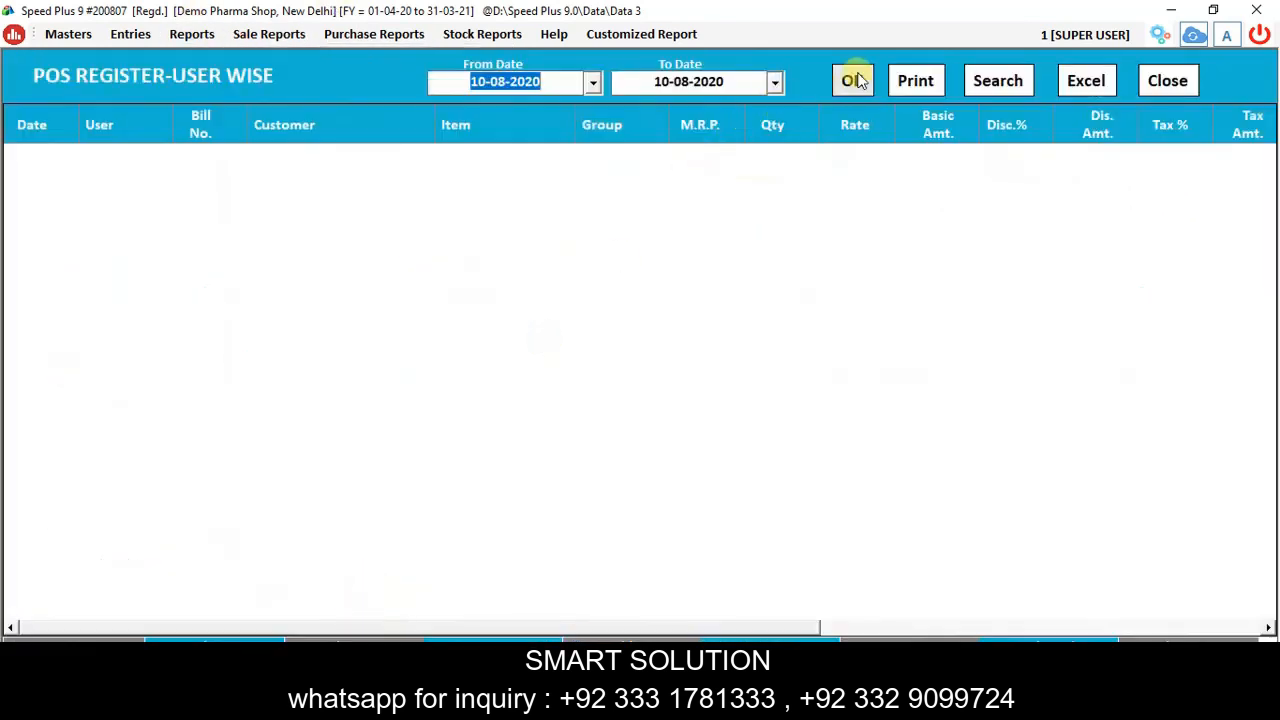
click(1162, 81)
click(191, 34)
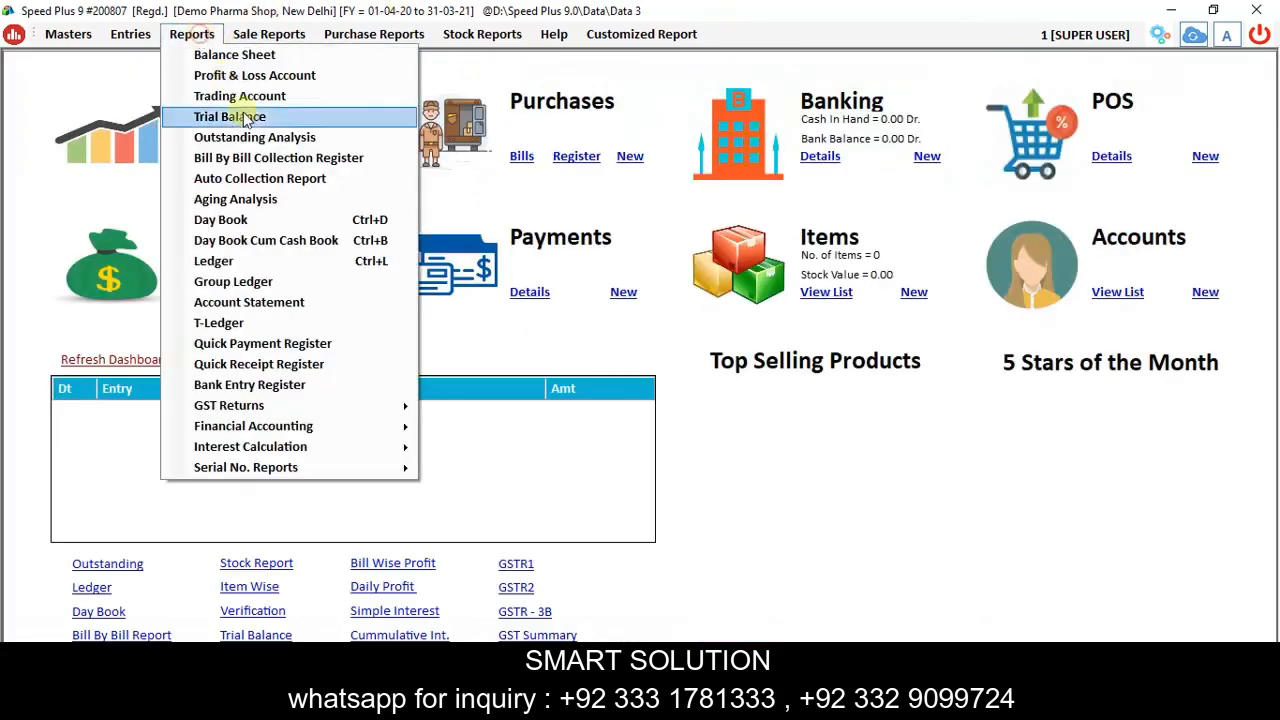
click(268, 34)
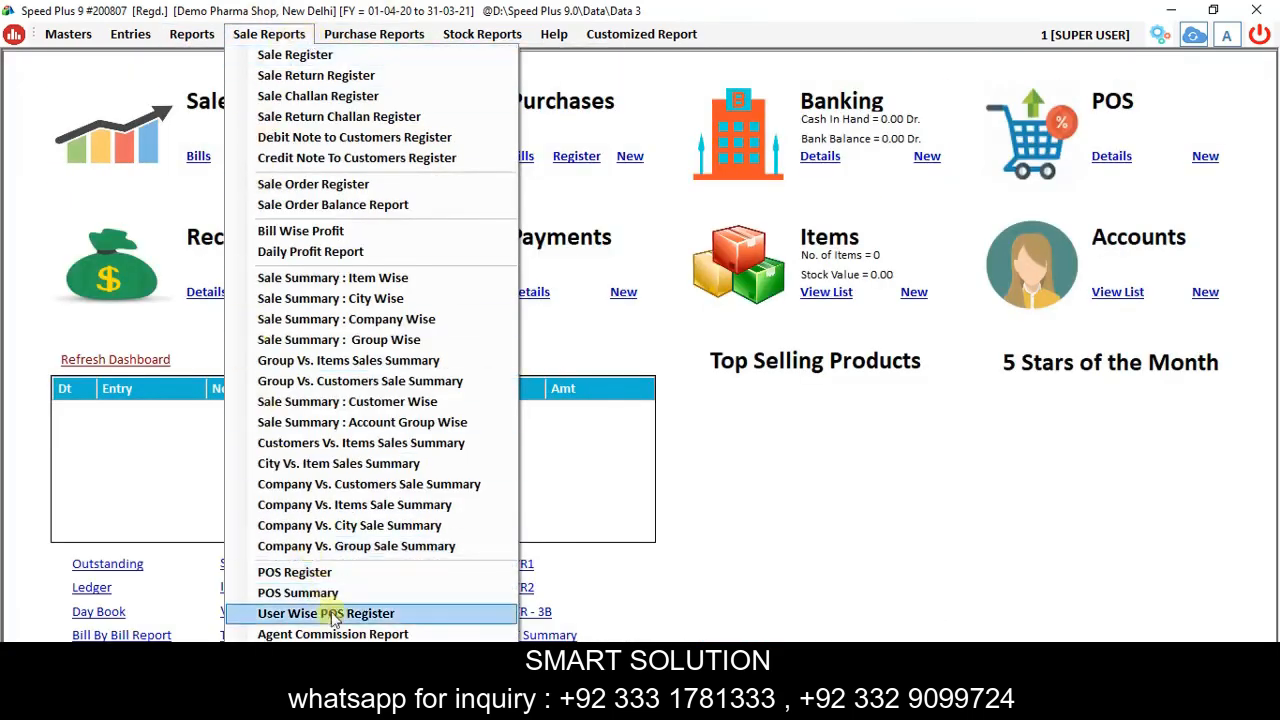
click(856, 503)
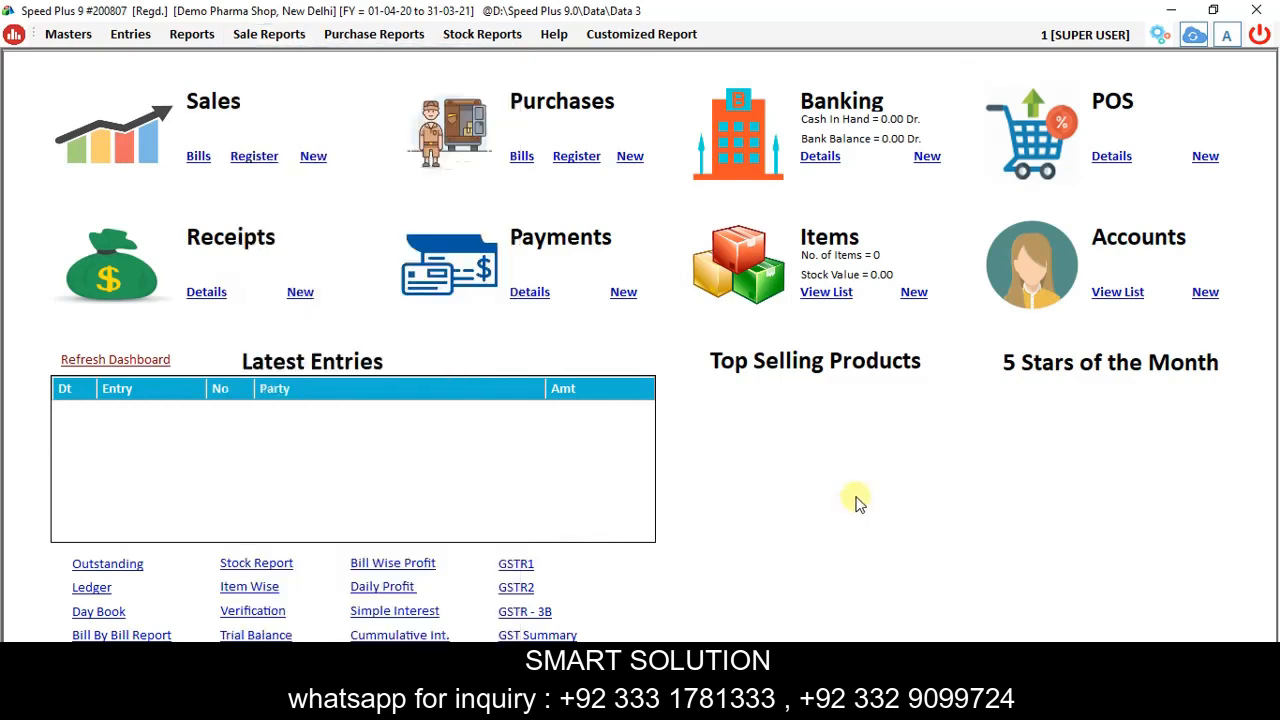